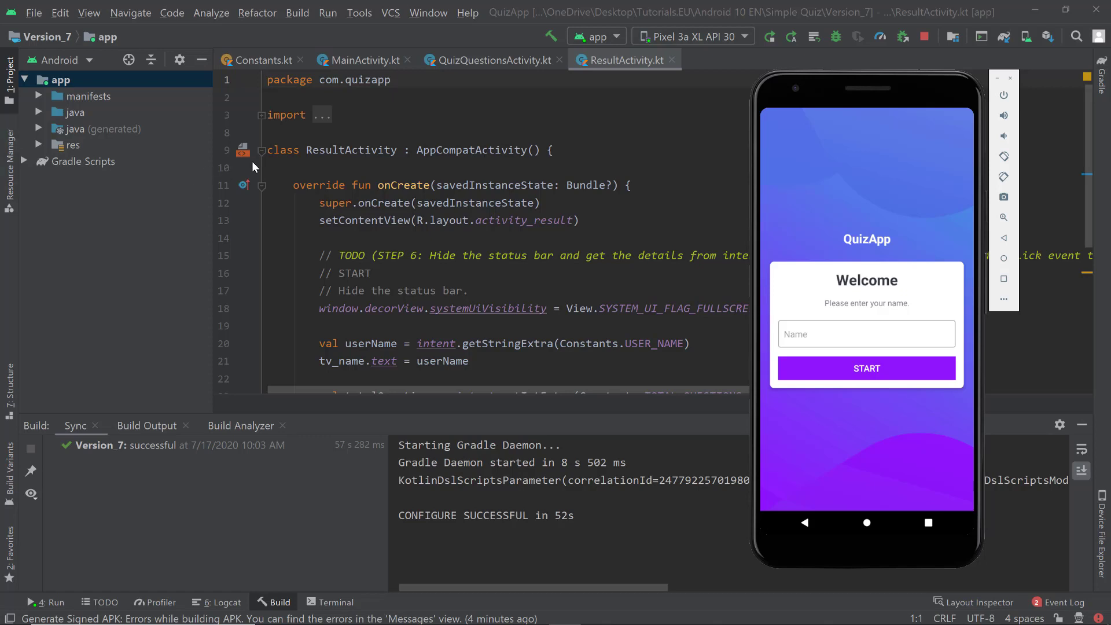
# Start generating a signed APK for the app module and open the creation of a new key store.
pyautogui.click(375, 29)
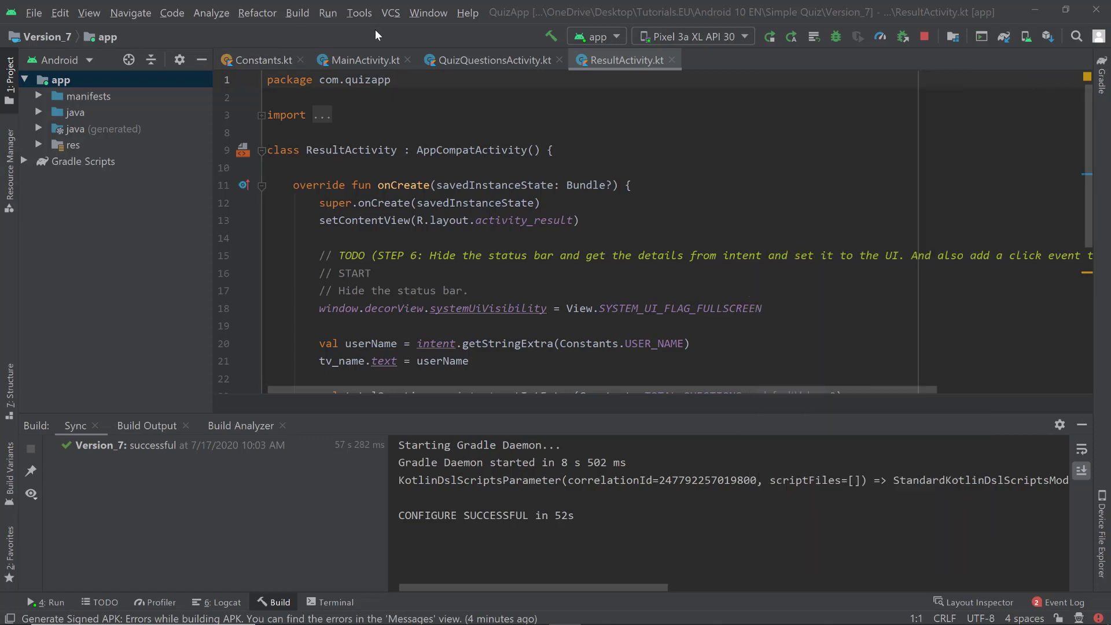
pyautogui.click(297, 13)
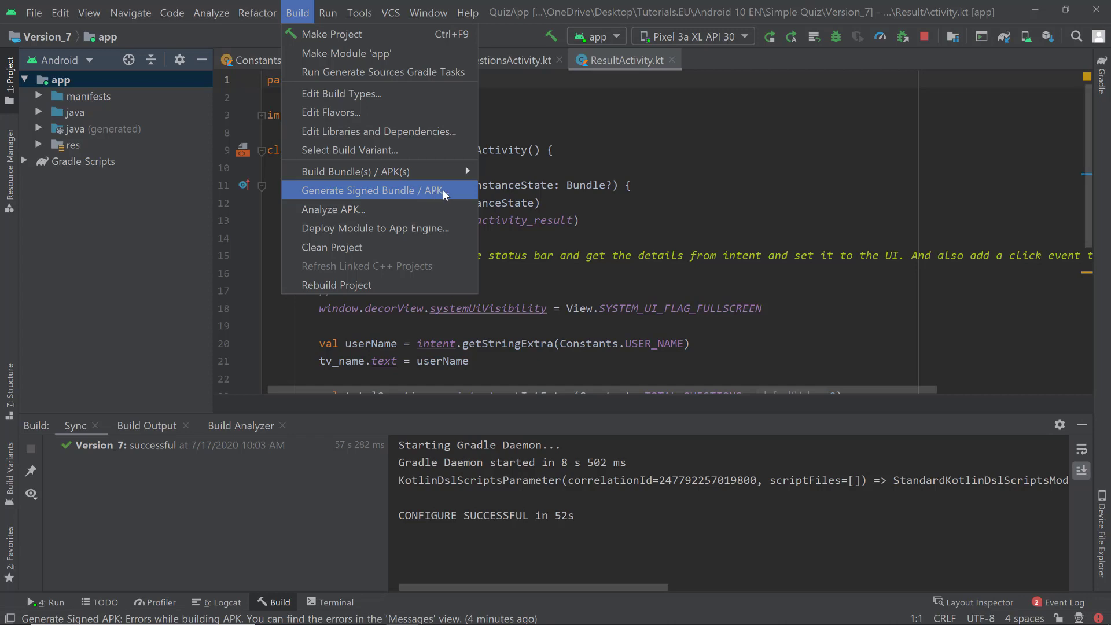
pyautogui.click(327, 191)
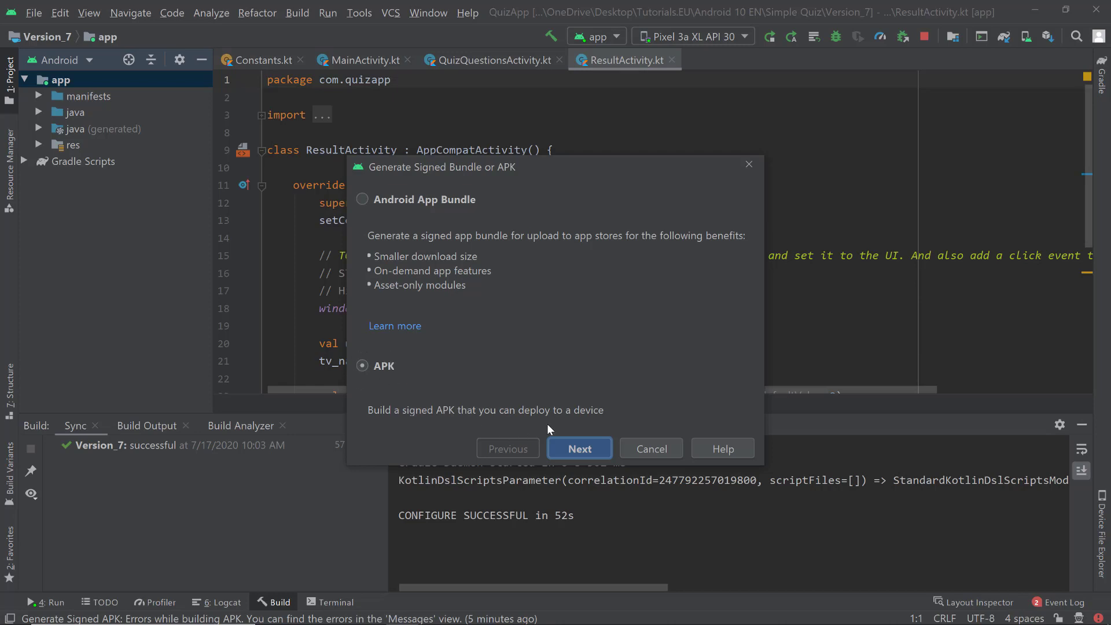
pyautogui.click(589, 449)
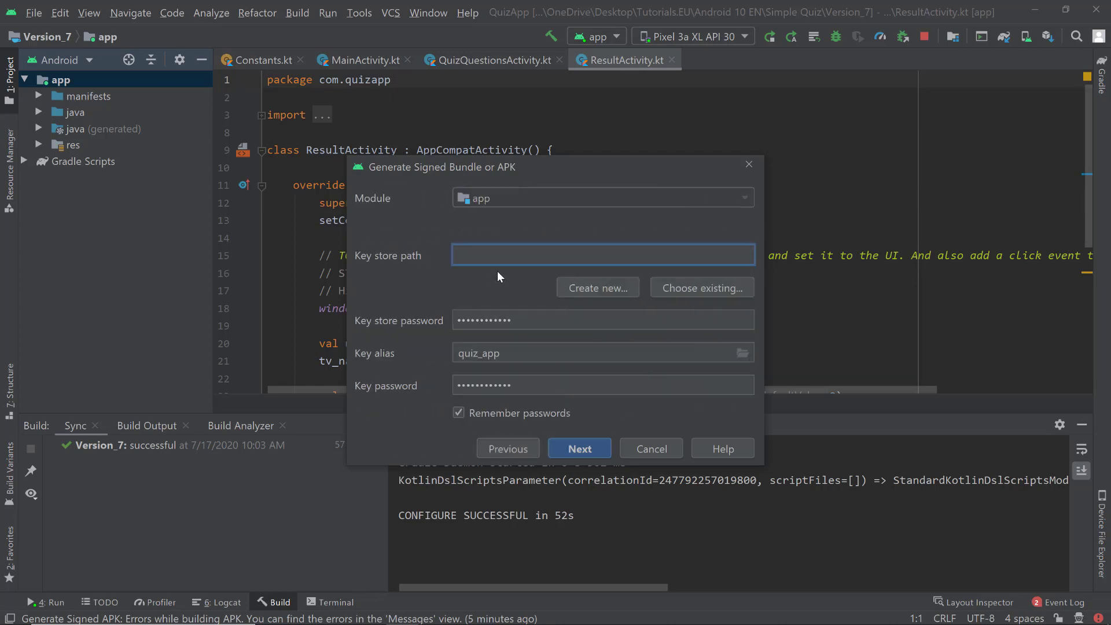
pyautogui.click(588, 291)
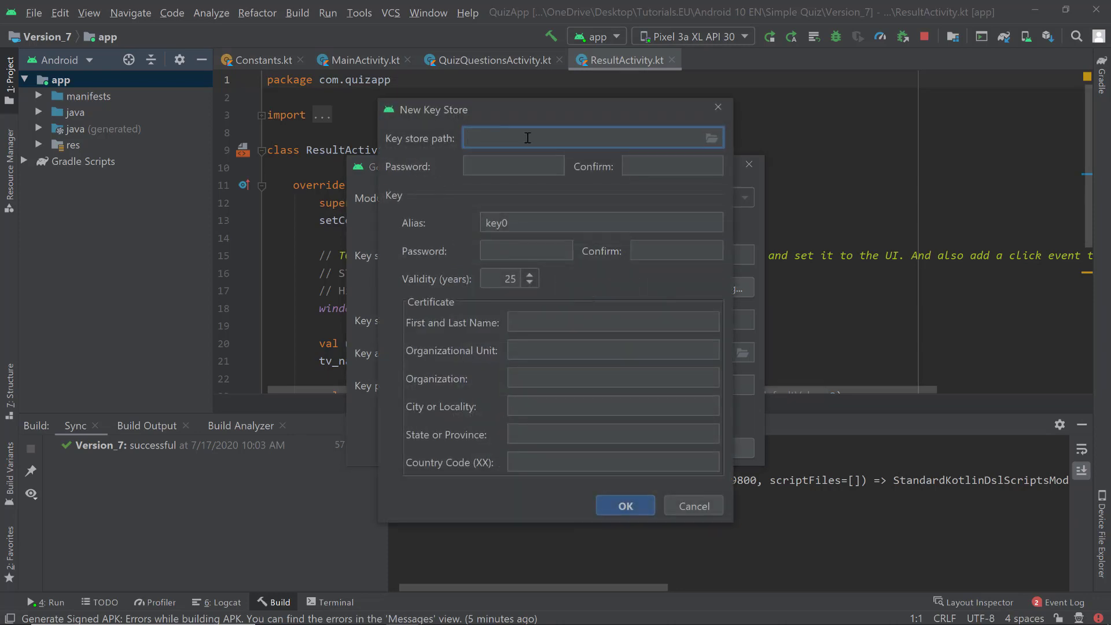
# Browse for the key store location and create a folder named "Android Keystore" inside Google Drive.
pyautogui.click(712, 139)
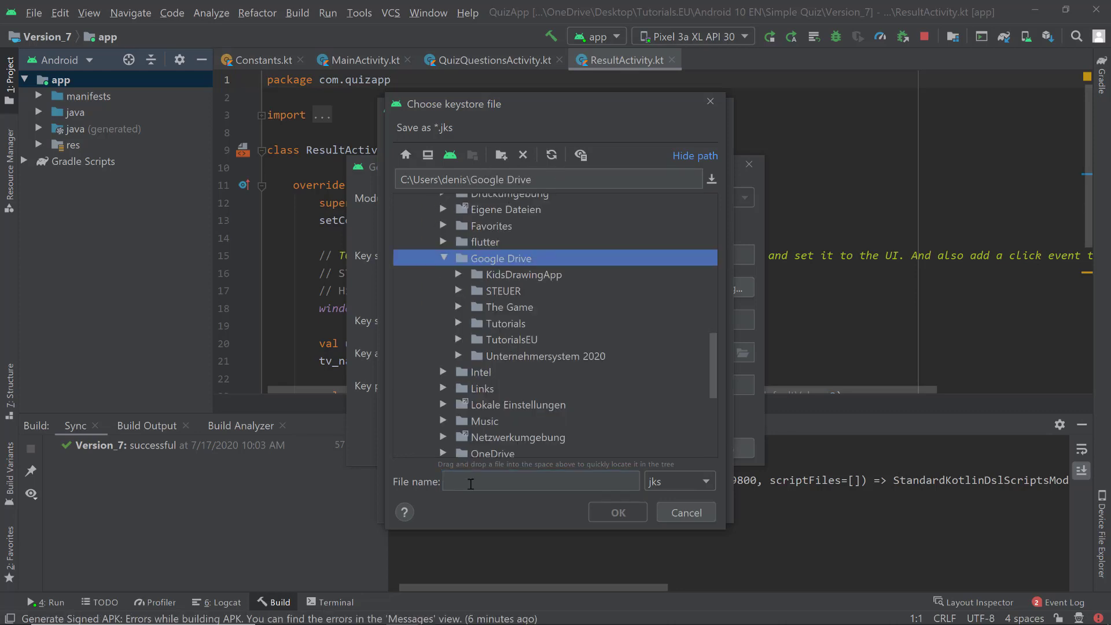
pyautogui.click(501, 155)
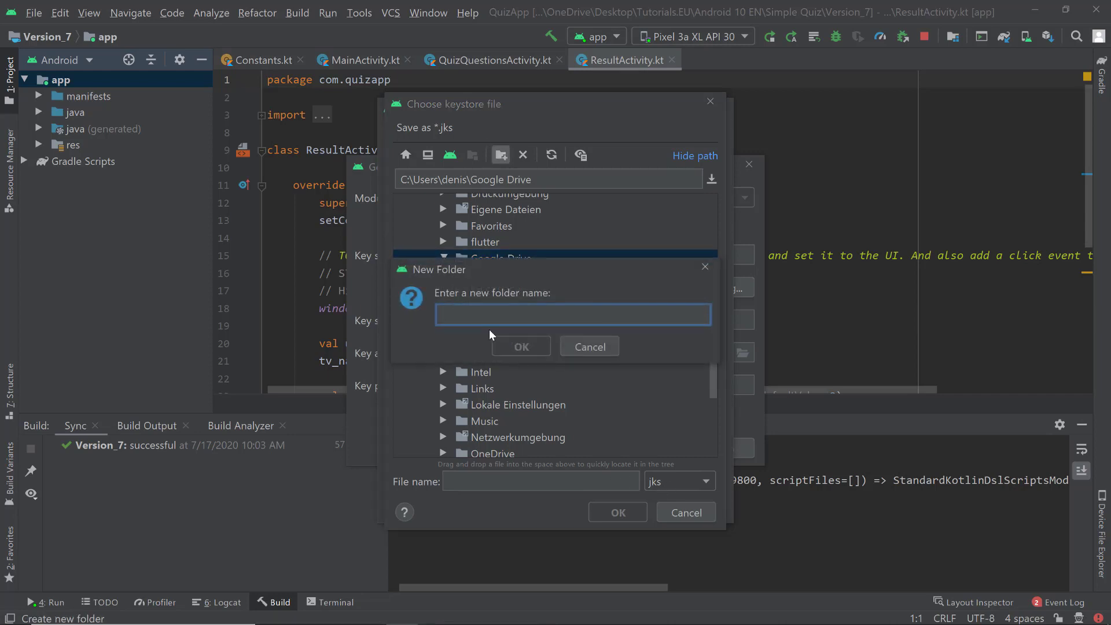
pyautogui.write('Android Keystore')
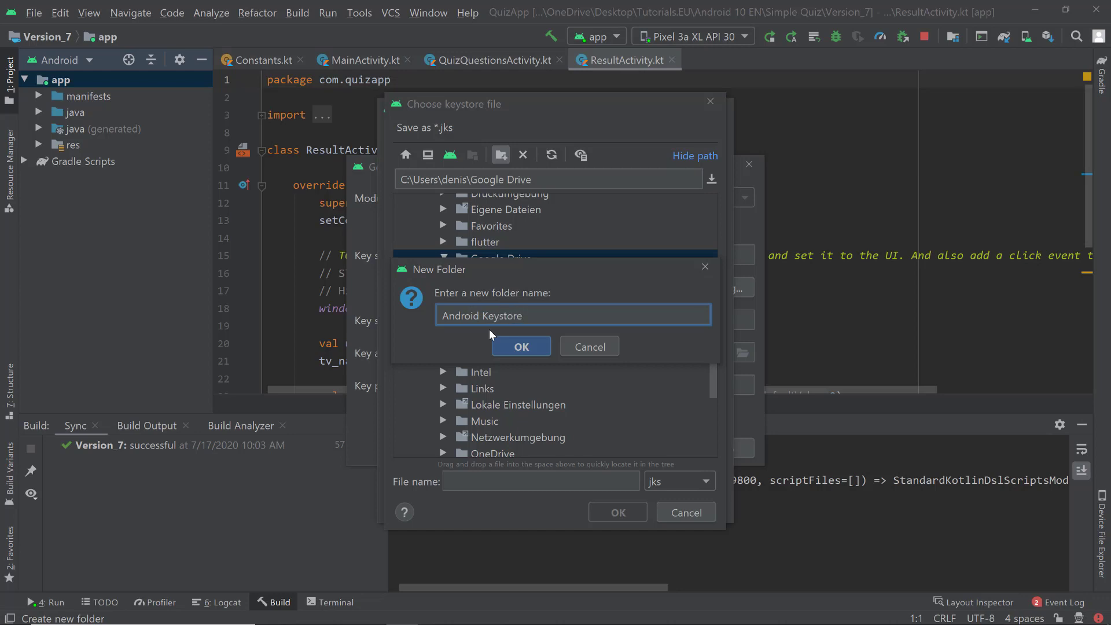
pyautogui.click(506, 347)
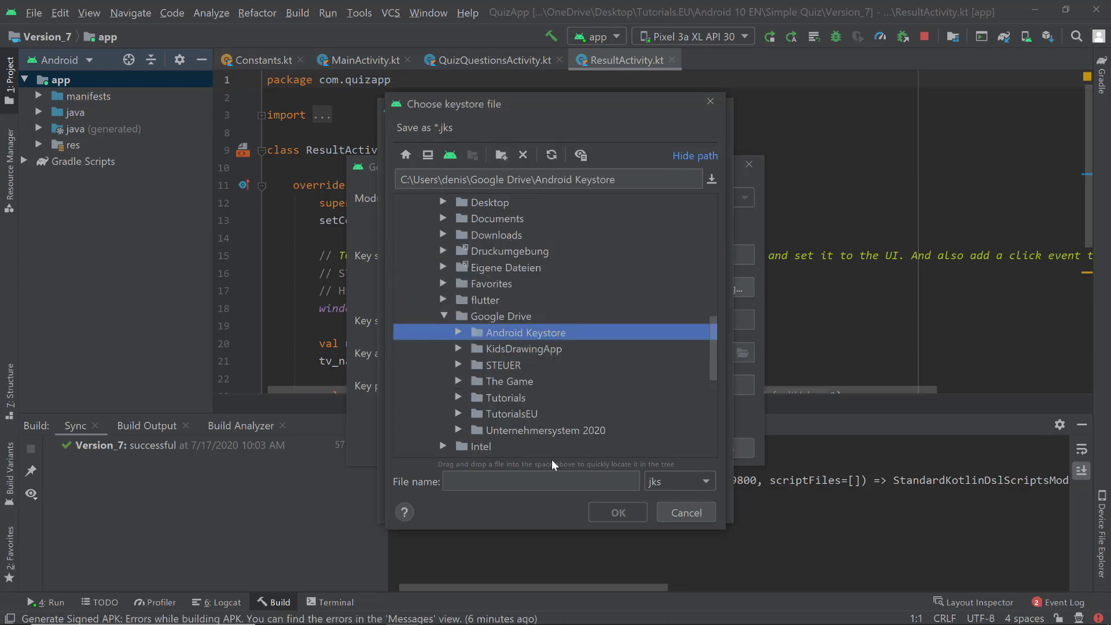
# Name the key store file MyAndroidKeyStore and confirm it as a jks file in the Android Keystore folder.
pyautogui.click(513, 481)
pyautogui.write('M')
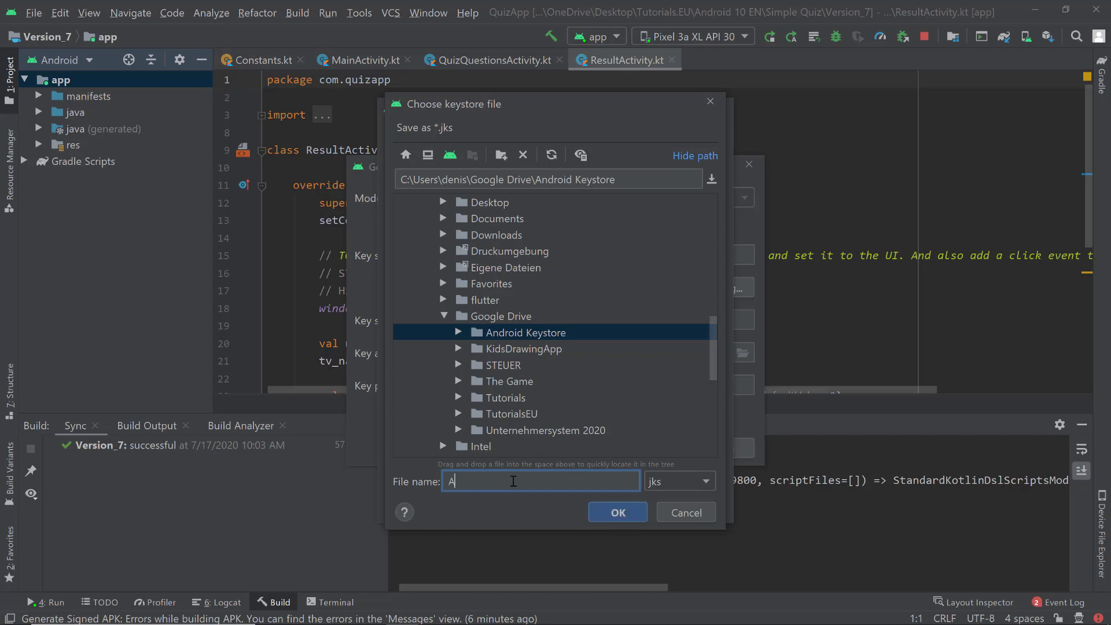
pyautogui.write('yAnd')
pyautogui.press('BackSpace')
pyautogui.write('droidKeyStore')
pyautogui.click(609, 515)
# Enter the key store password and repeat it in the confirmation field.
pyautogui.click(465, 173)
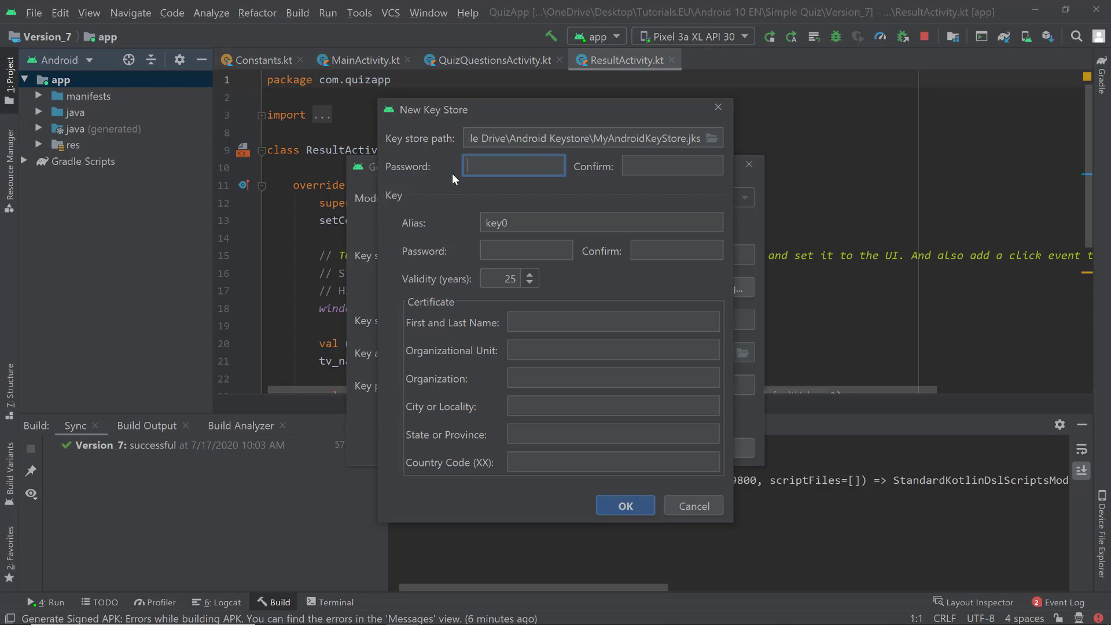
pyautogui.write('••••••••••••')
pyautogui.press('Tab')
pyautogui.write('•')
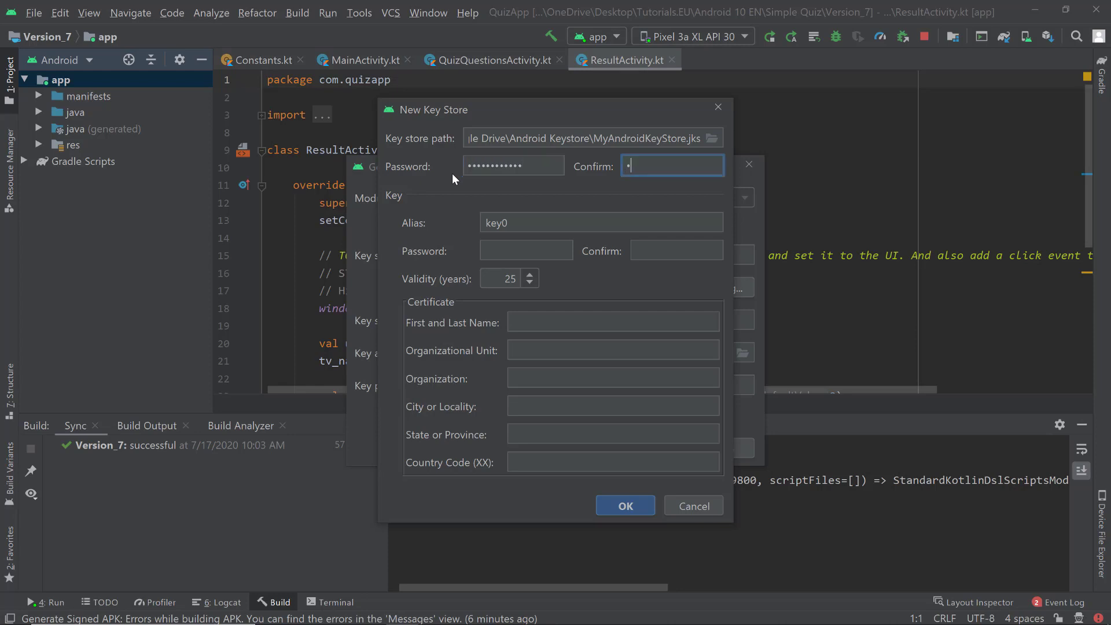
pyautogui.write('•••••••••••')
# Set the key alias to quiz_app.
pyautogui.press('Tab')
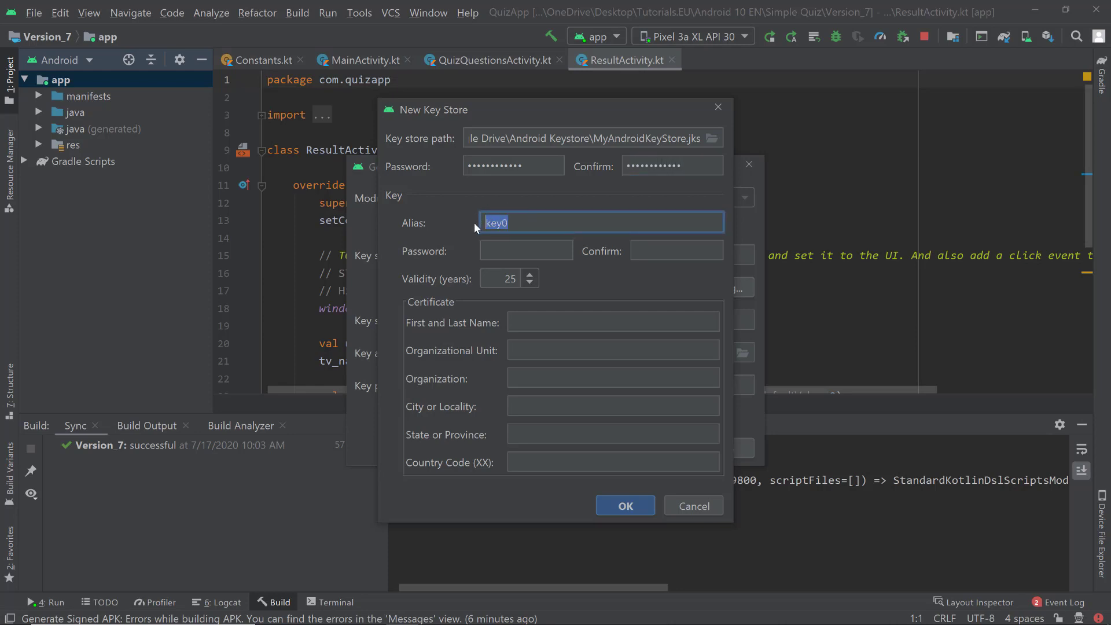
pyautogui.write('quic')
pyautogui.press('BackSpace')
pyautogui.write('z_app')
# Enter the key password for the alias and repeat it in its confirmation field.
pyautogui.click(530, 251)
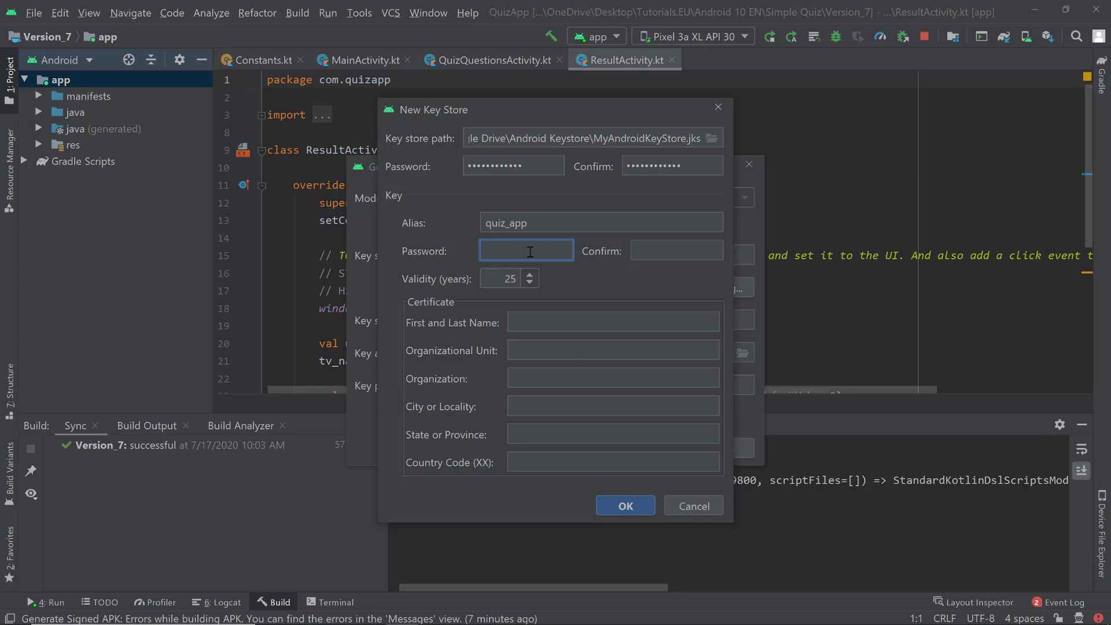
pyautogui.write('************')
pyautogui.press('Tab')
pyautogui.write('**********')
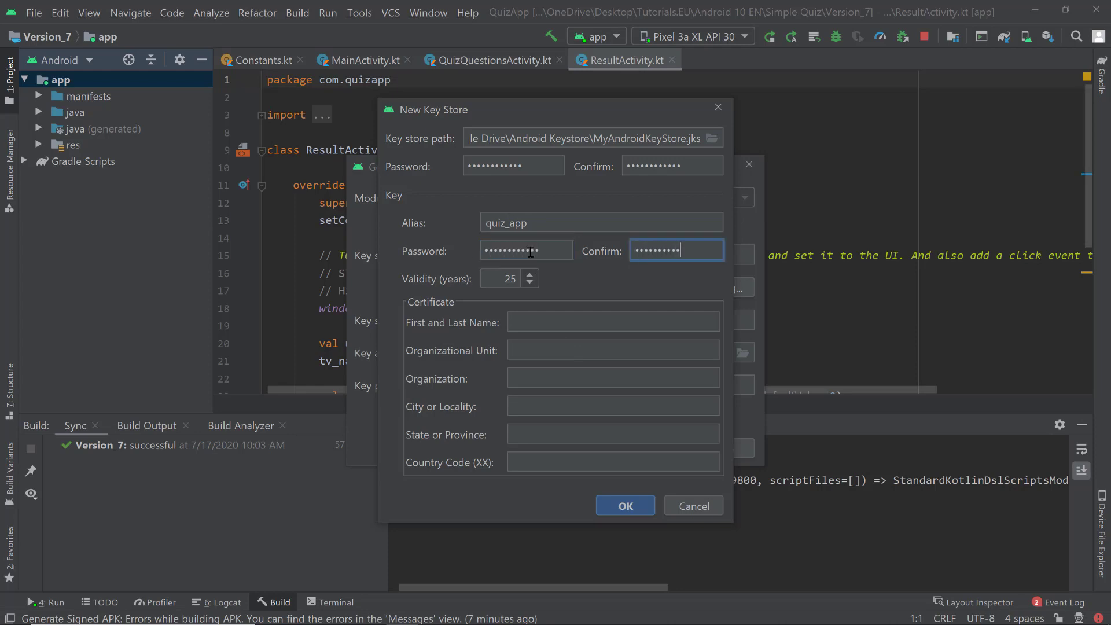
pyautogui.write('**')
pyautogui.moveTo(538, 223); pyautogui.dragTo(483, 222)
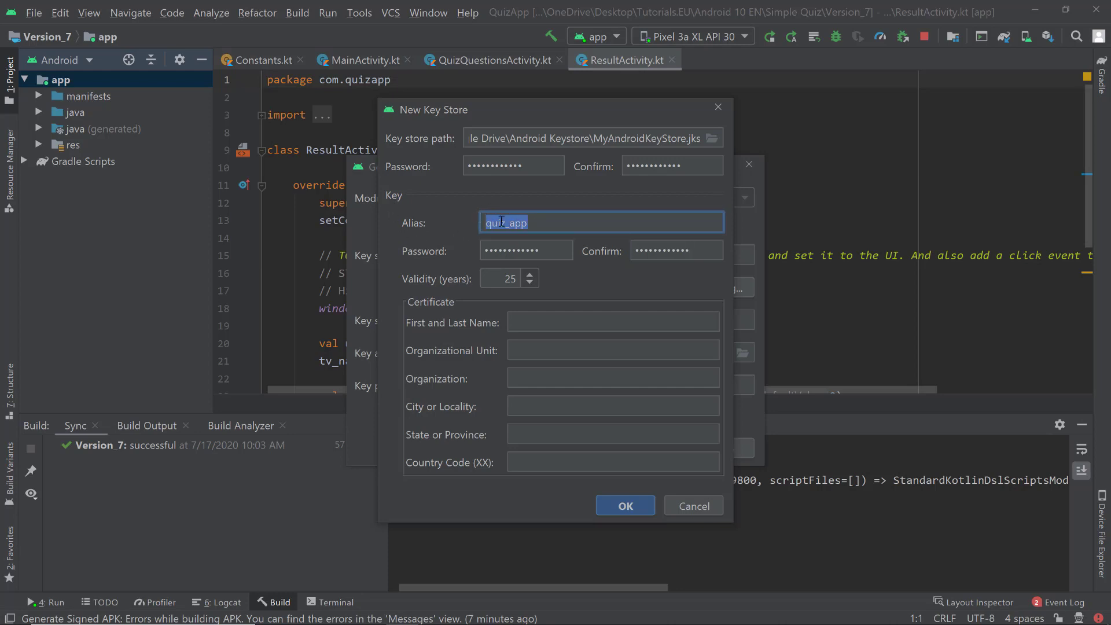
pyautogui.moveTo(540, 218); pyautogui.dragTo(468, 221)
pyautogui.click(483, 219)
# Fill in the certificate with the owner's full name, tutorials.eu as unit and organization, Cologne, NRW and country code 49, and create the key store.
pyautogui.click(540, 324)
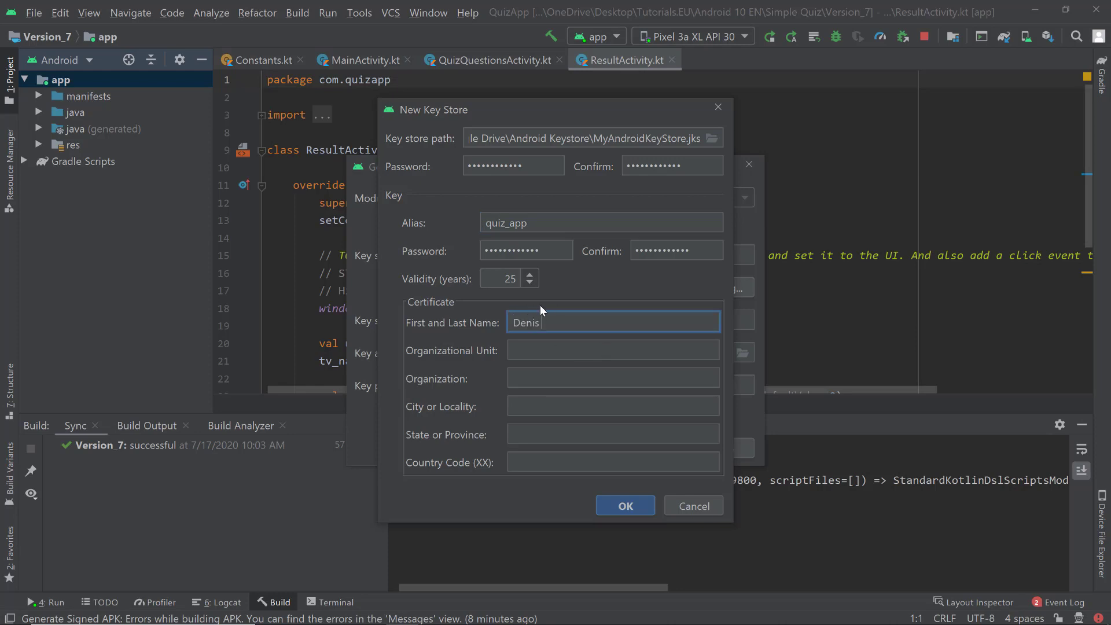
pyautogui.write('Denis Panjuta')
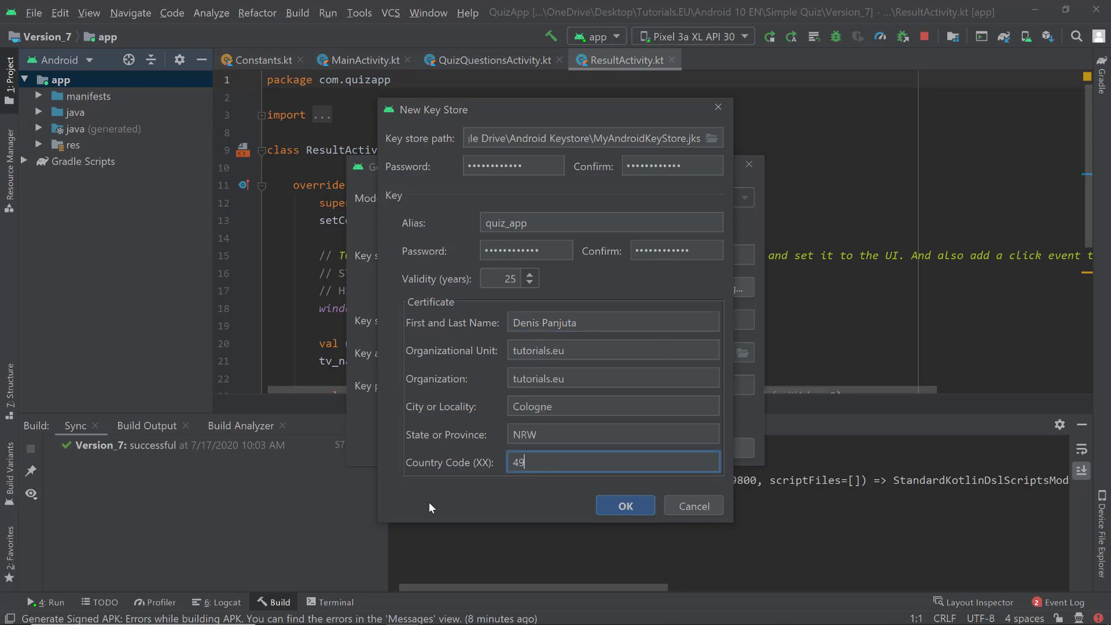
pyautogui.click(633, 504)
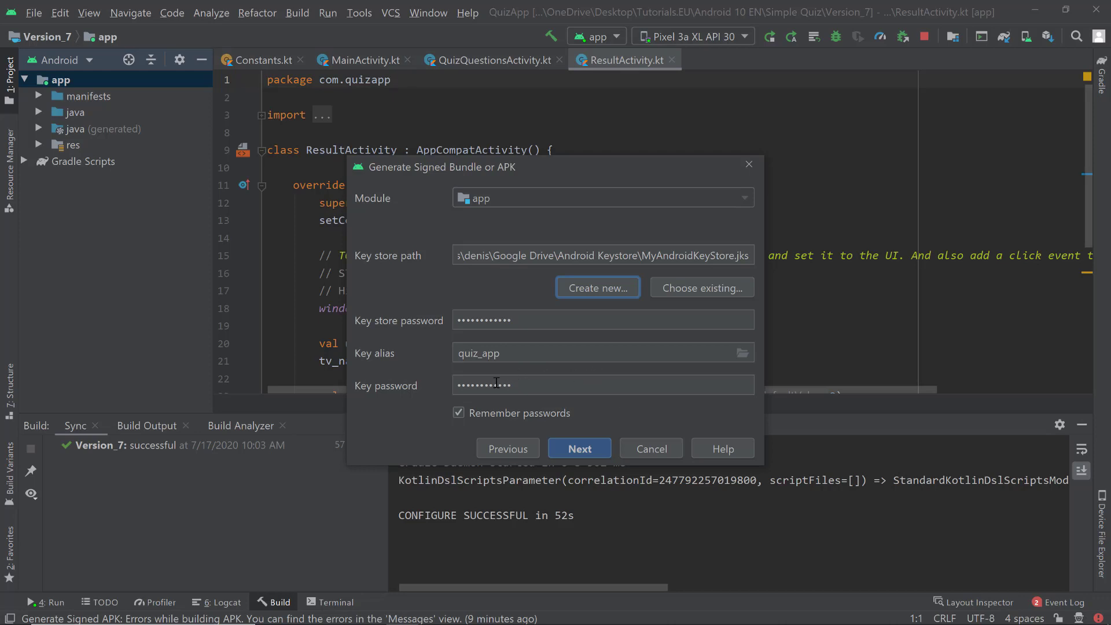
# Accept the key store credentials and select the release build variant for the signed APK.
pyautogui.click(570, 450)
pyautogui.click(472, 220)
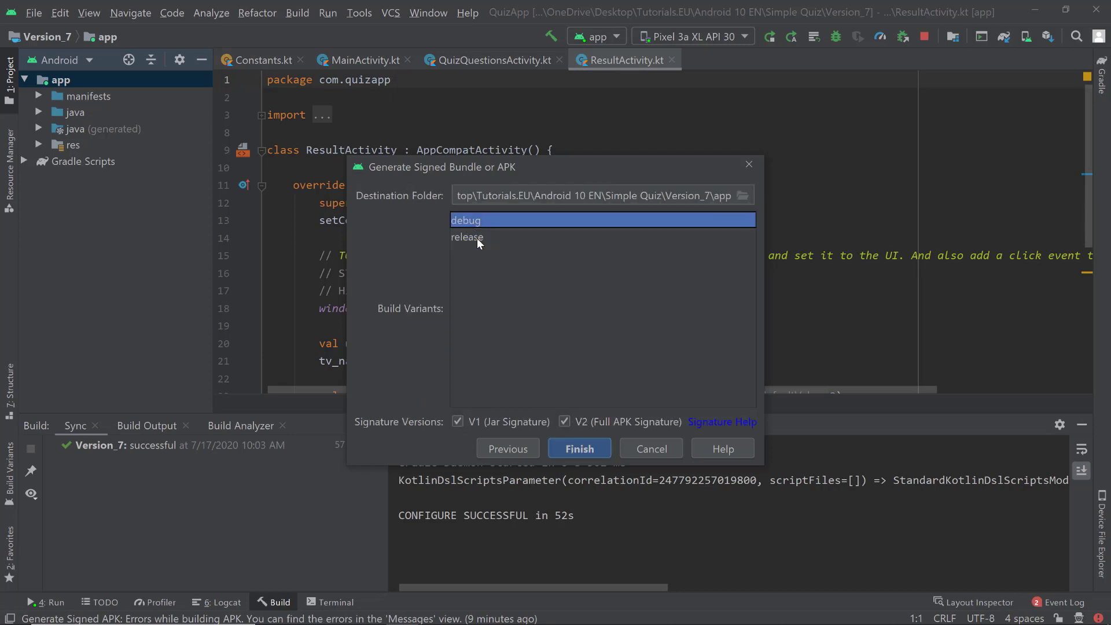
pyautogui.click(477, 238)
pyautogui.click(471, 219)
pyautogui.click(475, 237)
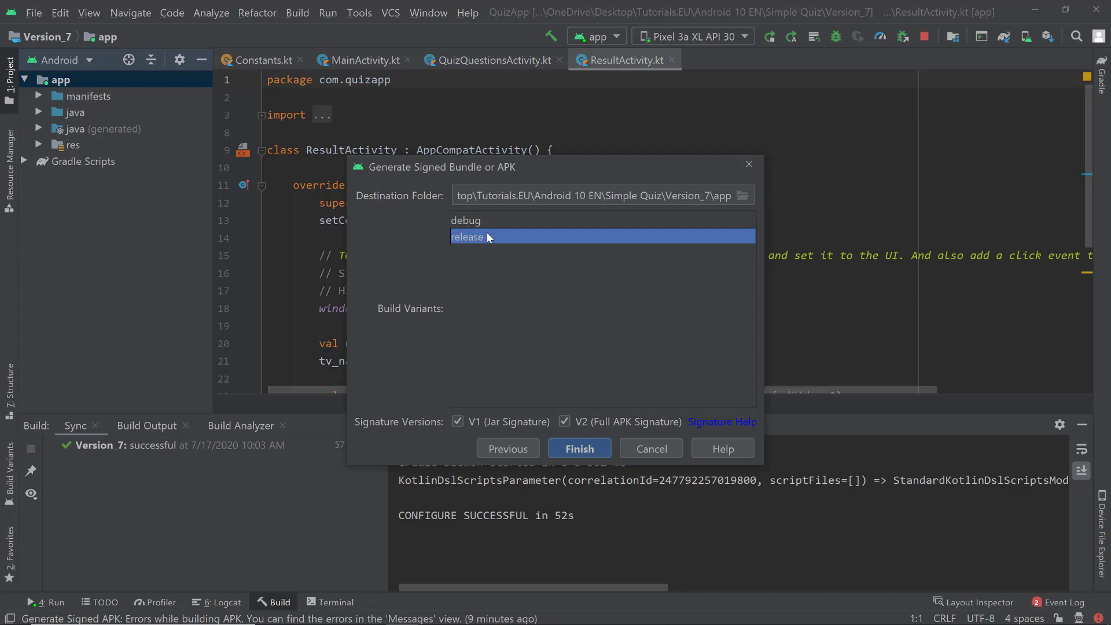
pyautogui.click(746, 198)
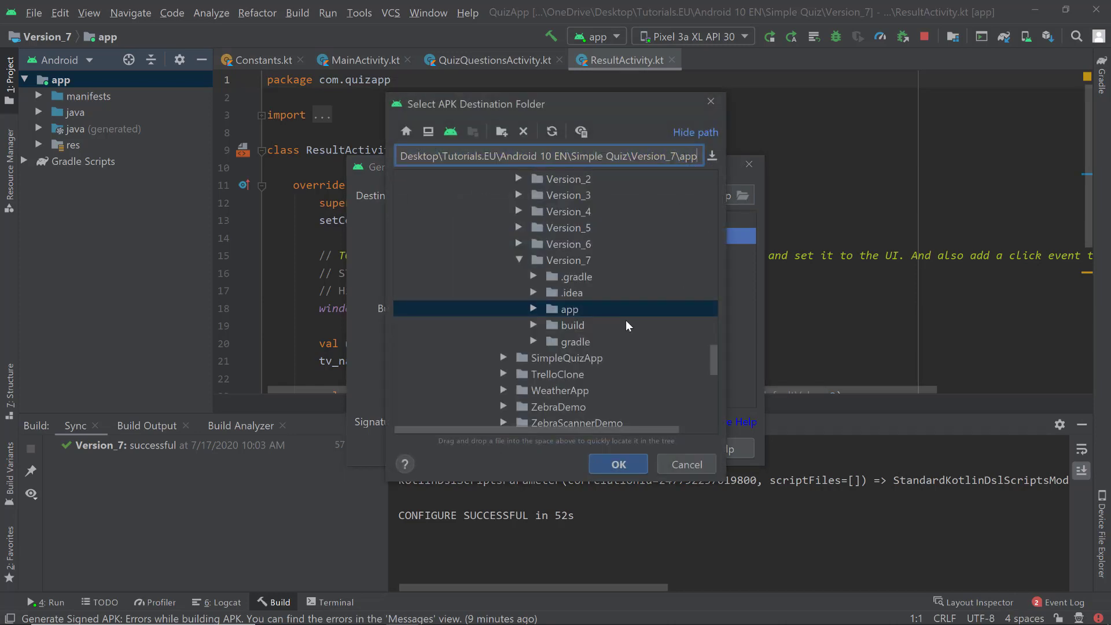
pyautogui.click(577, 261)
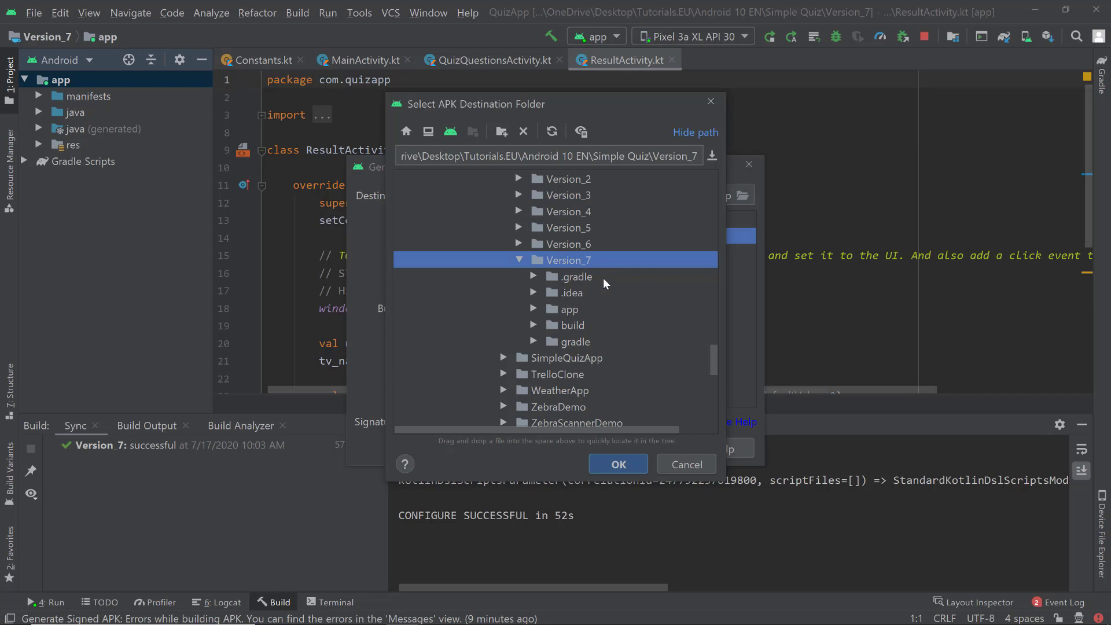
pyautogui.click(688, 462)
pyautogui.click(464, 236)
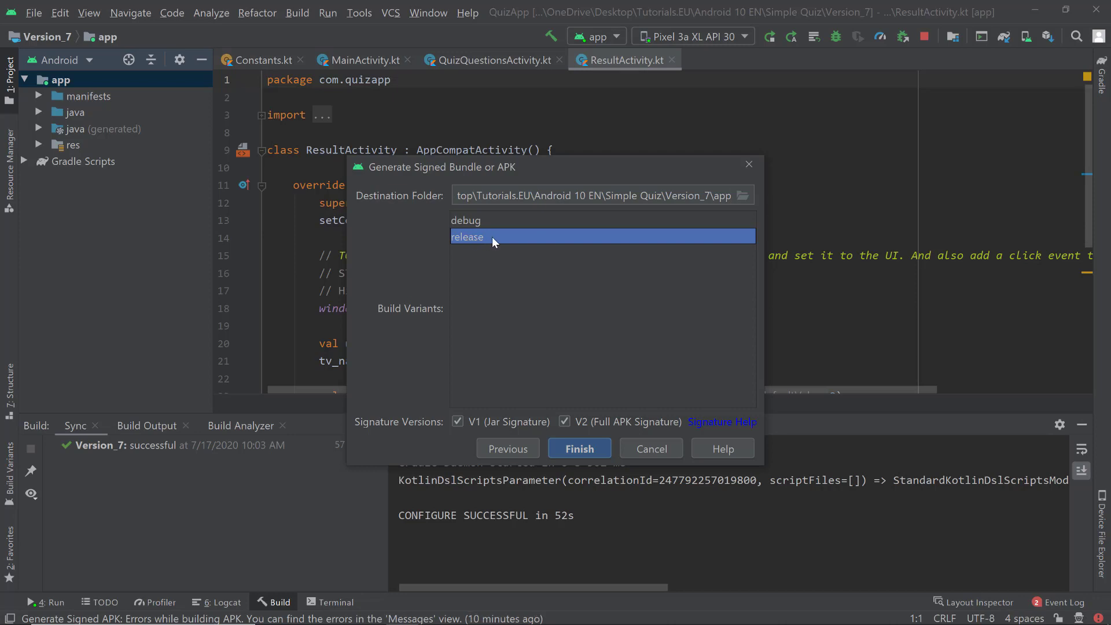
pyautogui.click(463, 221)
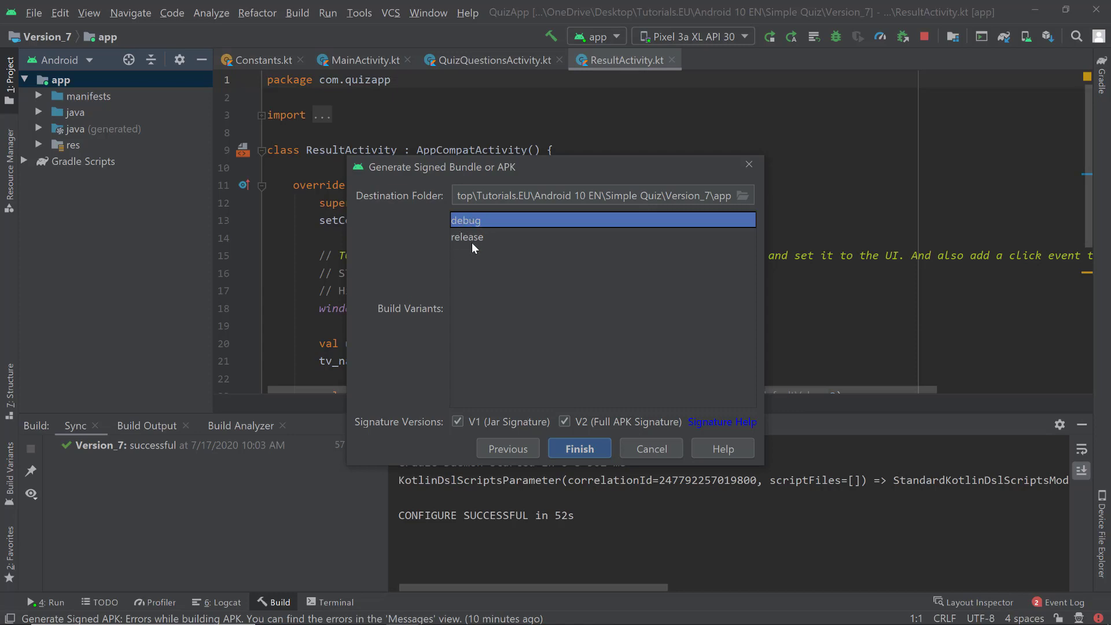
pyautogui.click(470, 239)
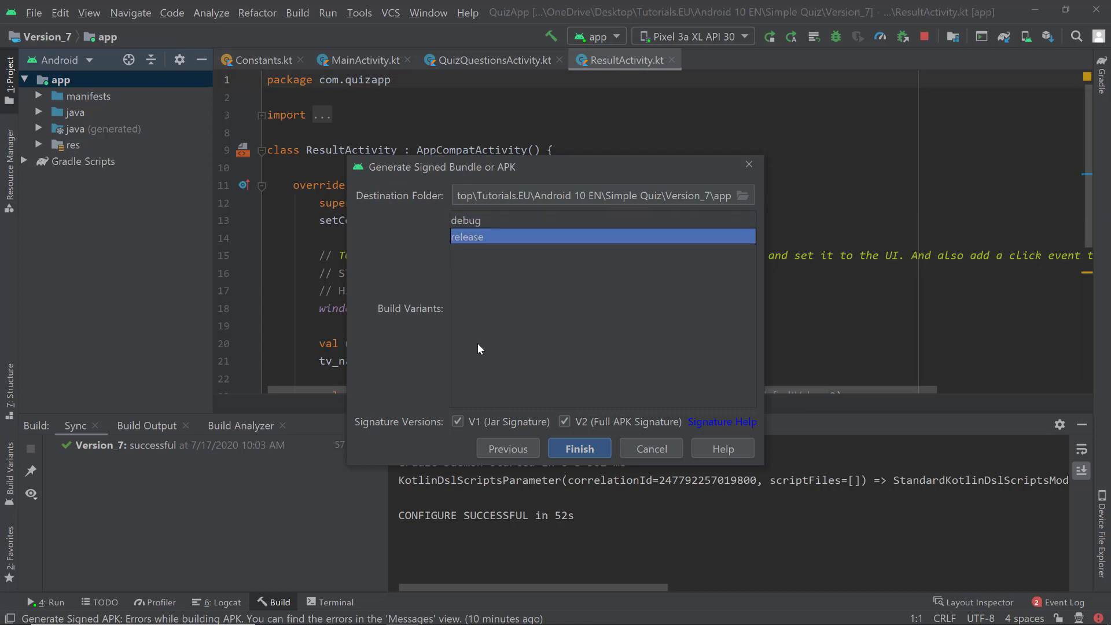
# Have both V1 (Jar Signature) and V2 (Full APK Signature) enabled and generate the signed APK.
pyautogui.click(458, 422)
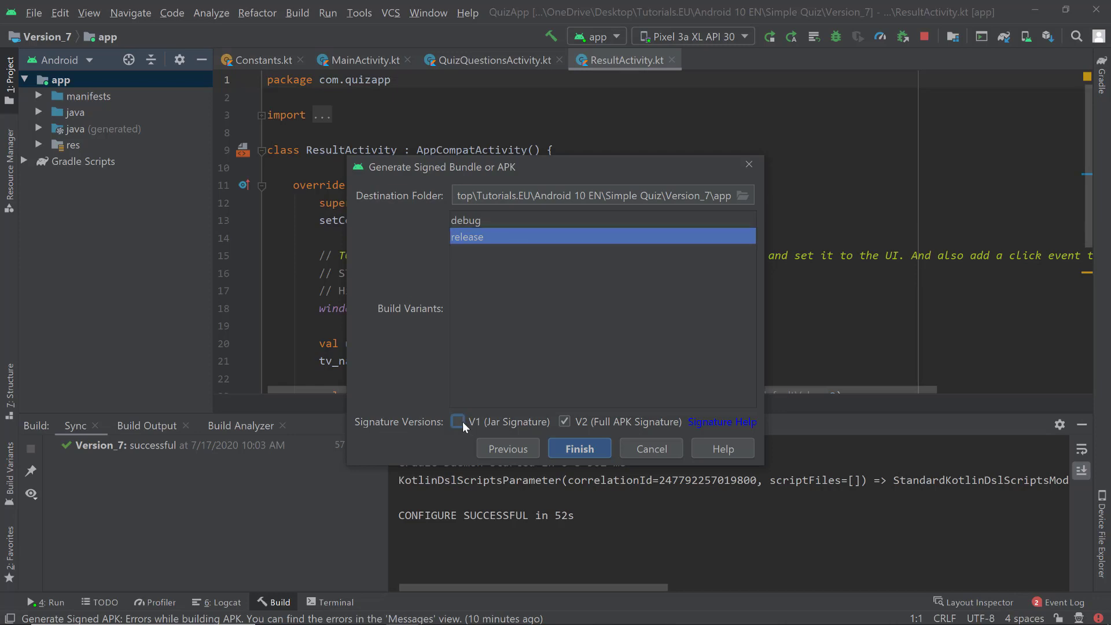
pyautogui.click(573, 419)
pyautogui.click(458, 422)
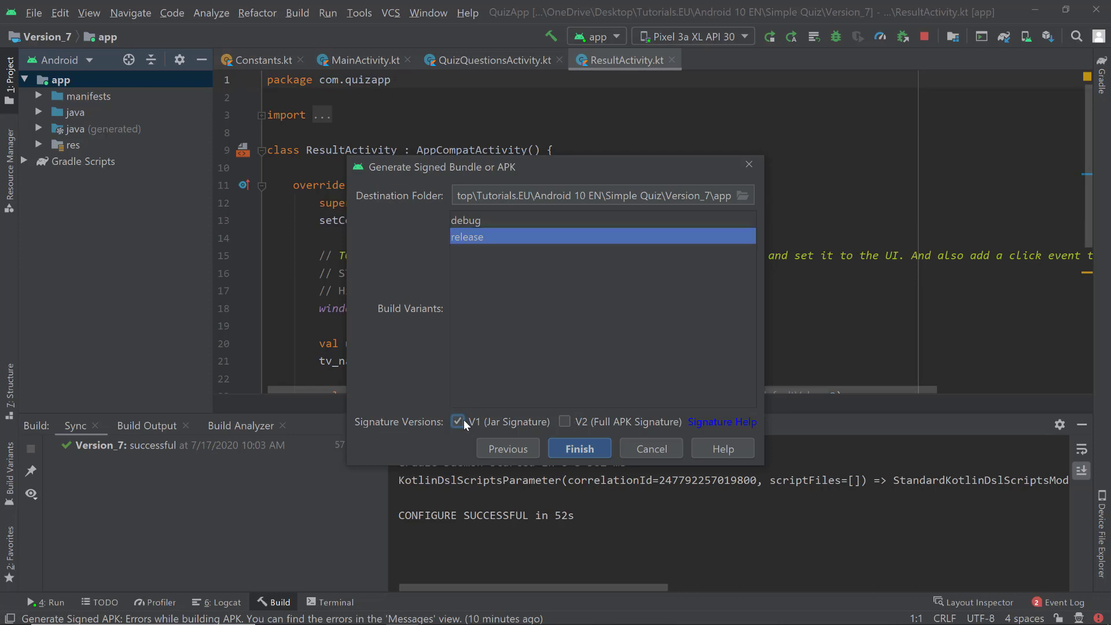
pyautogui.click(564, 421)
pyautogui.click(586, 450)
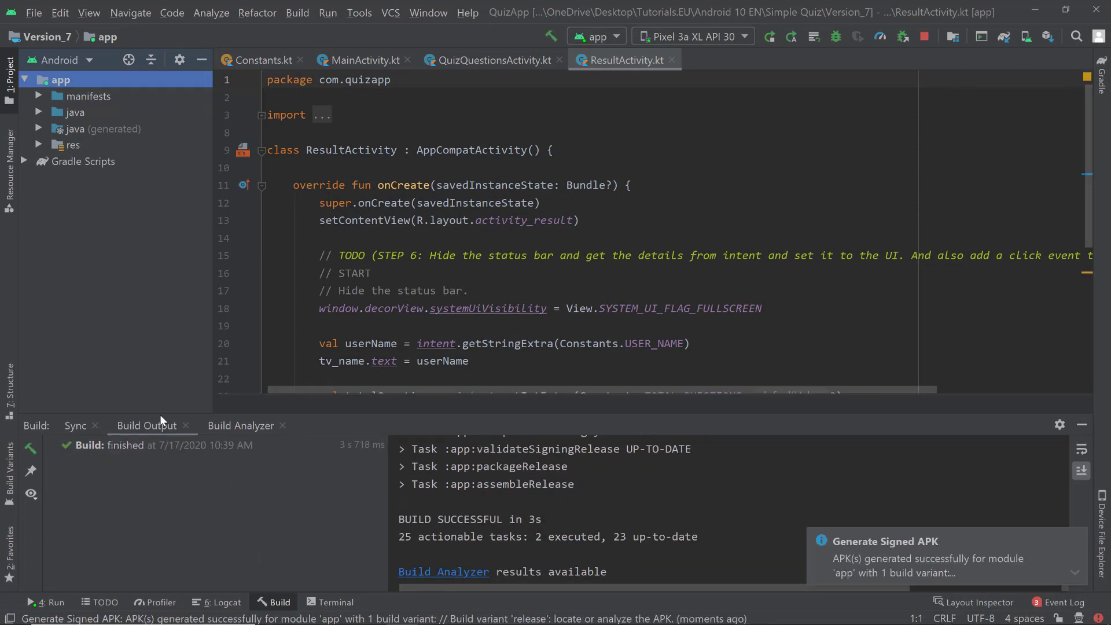
# Show the app module in File Explorer and open its release folder inside the app folder.
pyautogui.rightClick(60, 79)
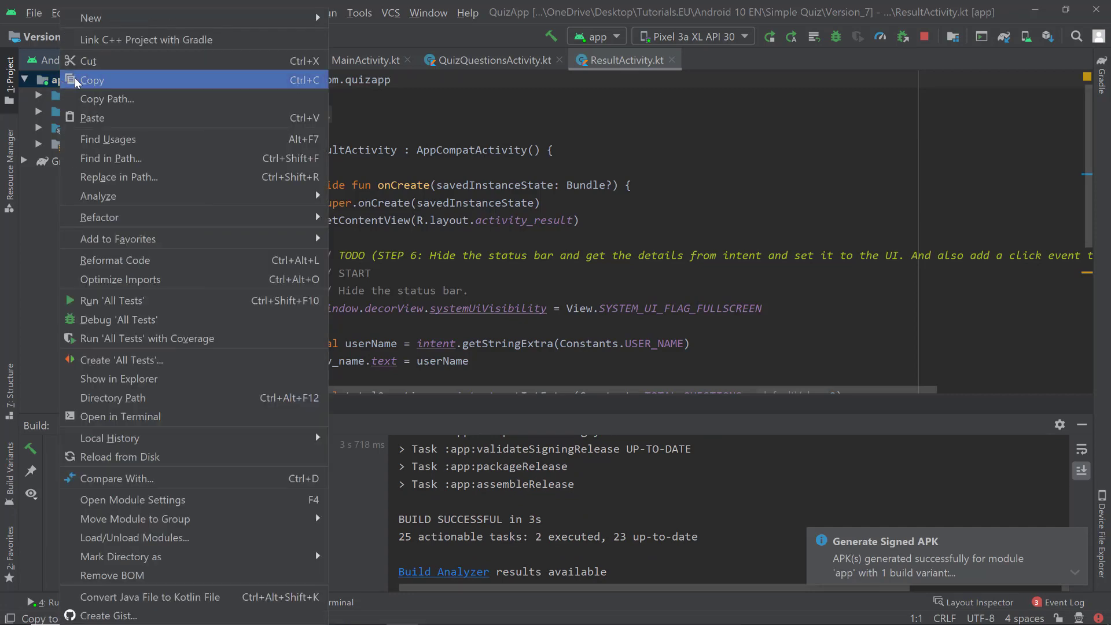
pyautogui.click(122, 379)
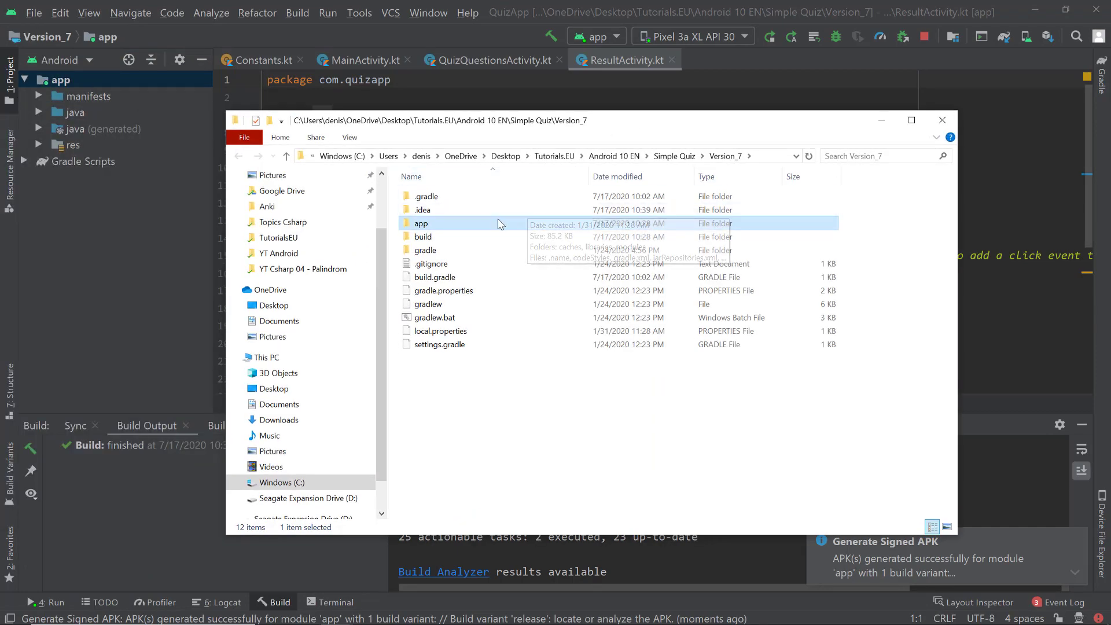
pyautogui.doubleClick(472, 225)
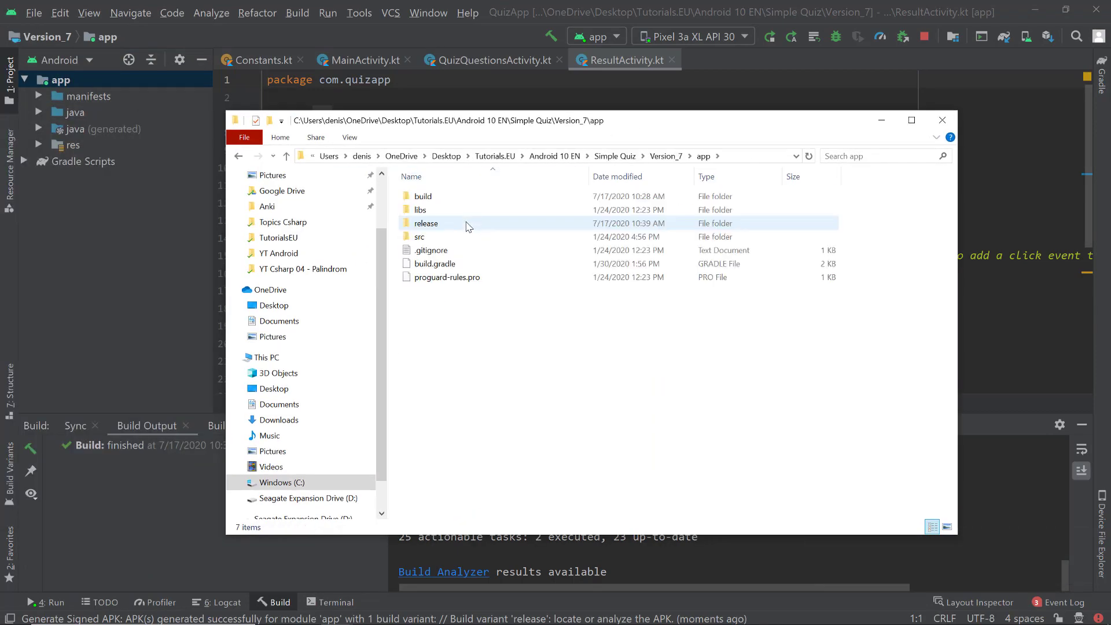
pyautogui.doubleClick(431, 224)
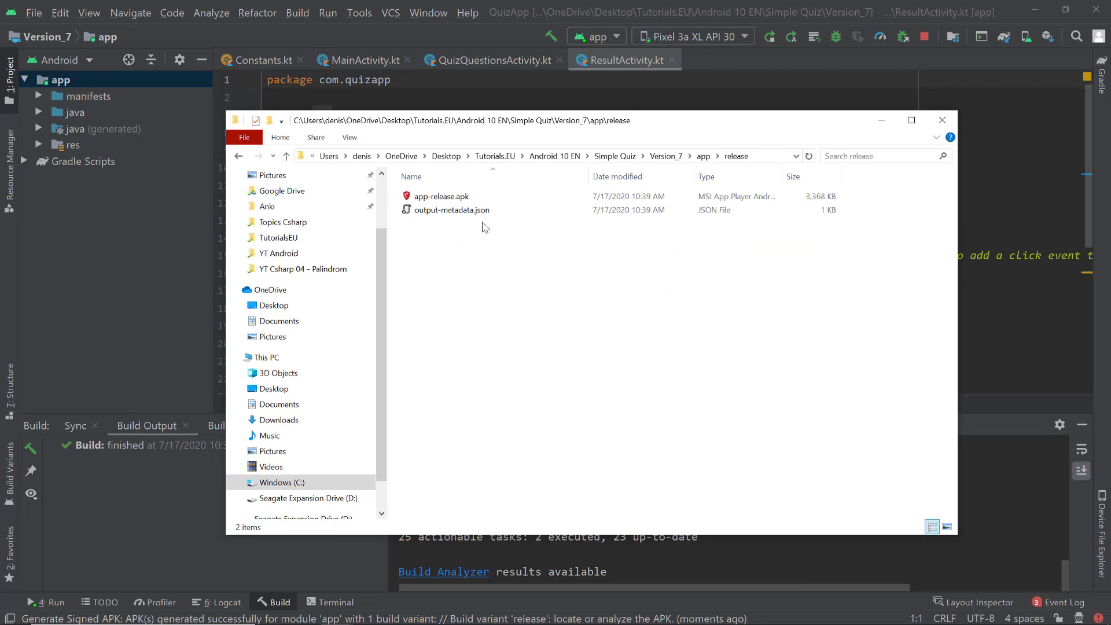
# Rename the app-release.apk file in the release folder as quiz_app.apk.
pyautogui.click(439, 199)
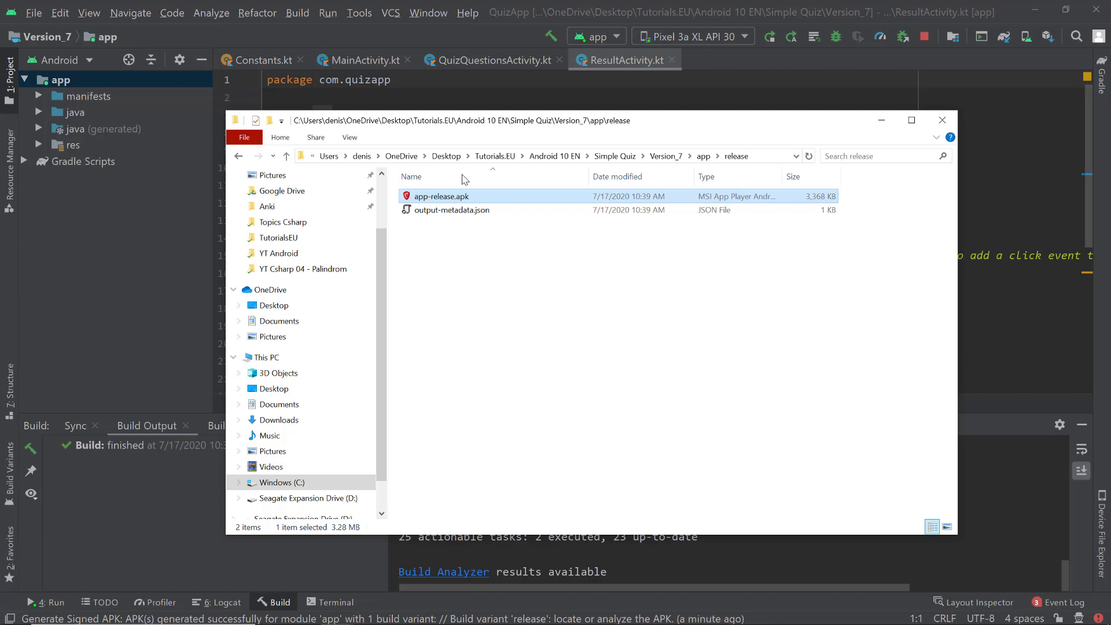
pyautogui.click(441, 196)
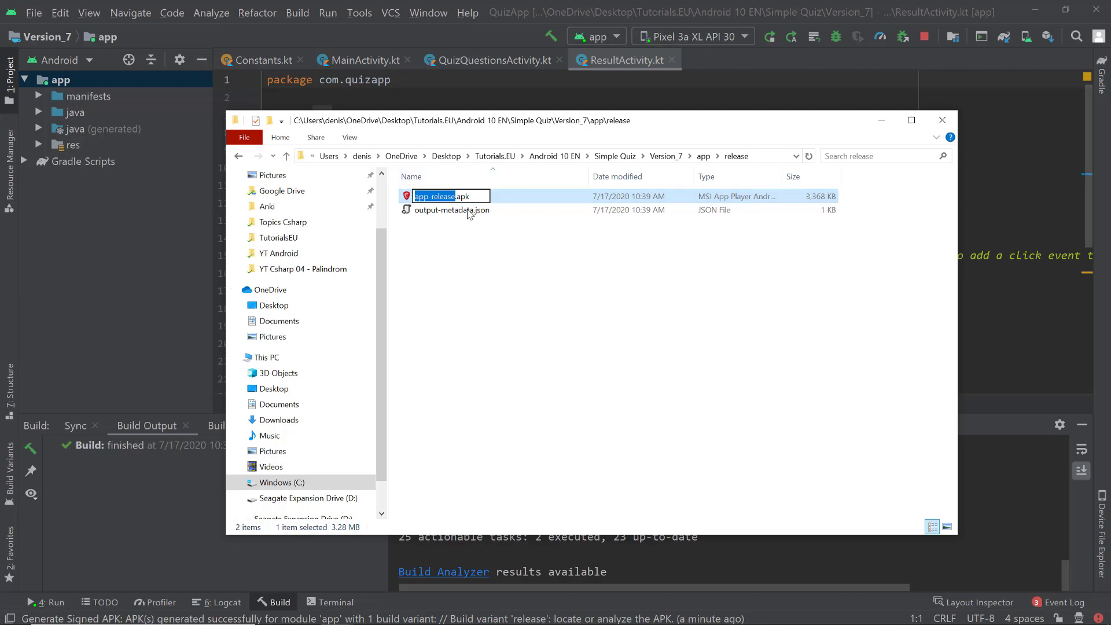
pyautogui.write('quiz_app')
pyautogui.press('Return')
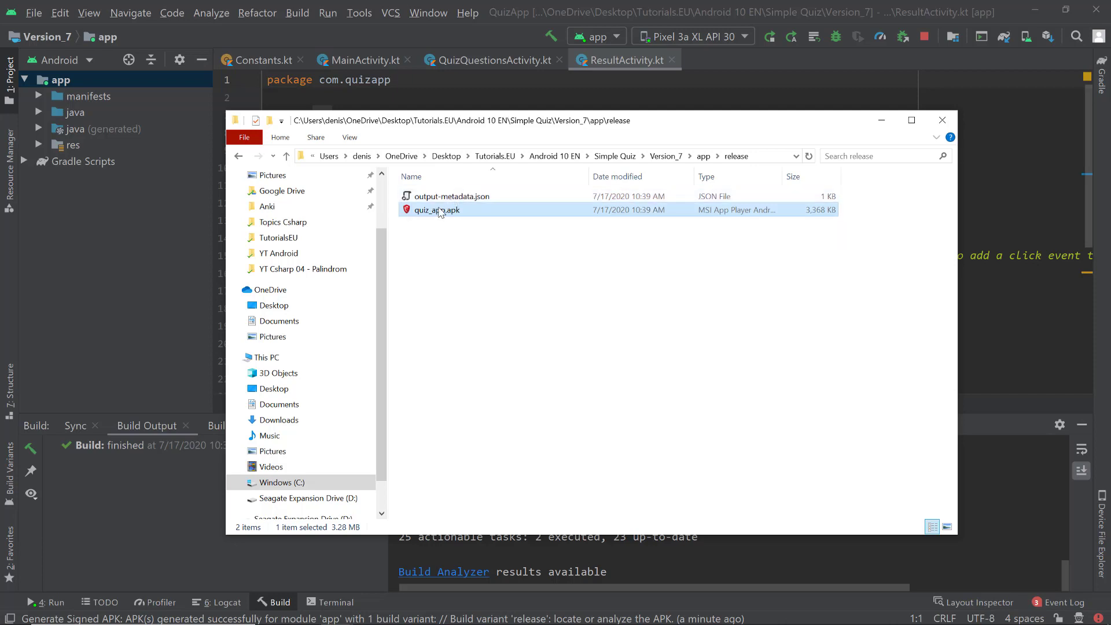
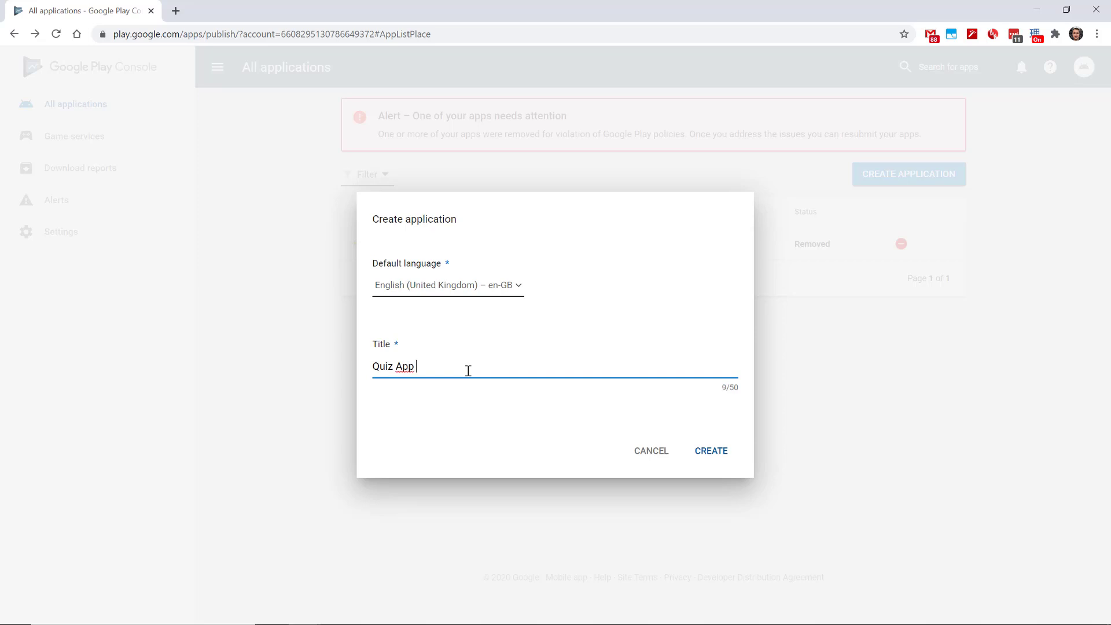
# Create the Google Play Console application titled Quiz App - Tutorials.eu with English (United States) – en-US as default language.
pyautogui.write('- Tutorials.eu')
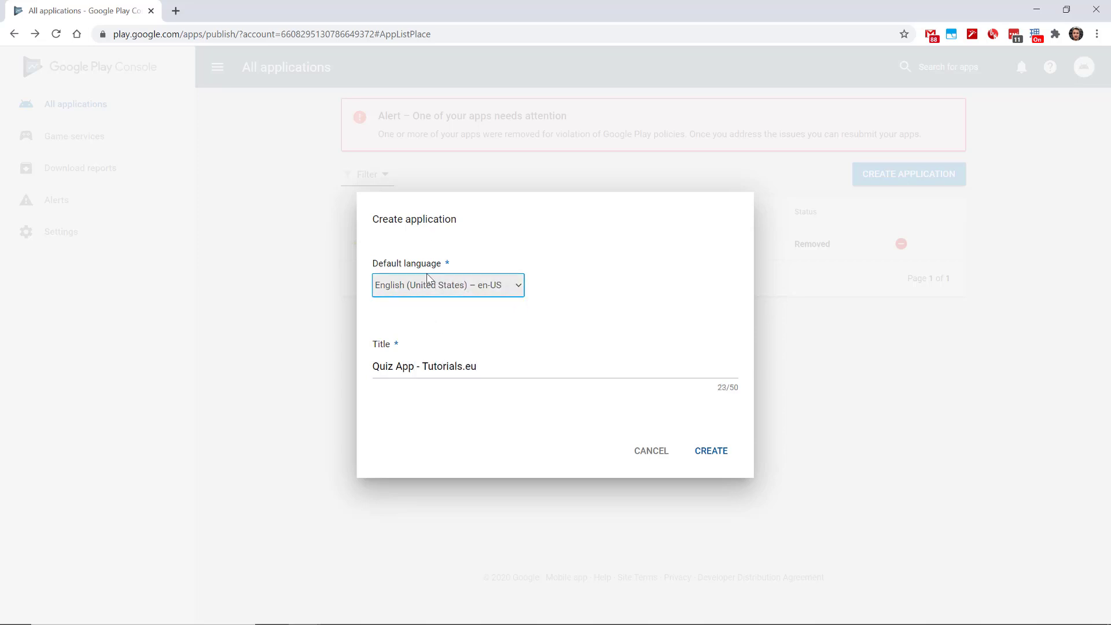
pyautogui.click(718, 456)
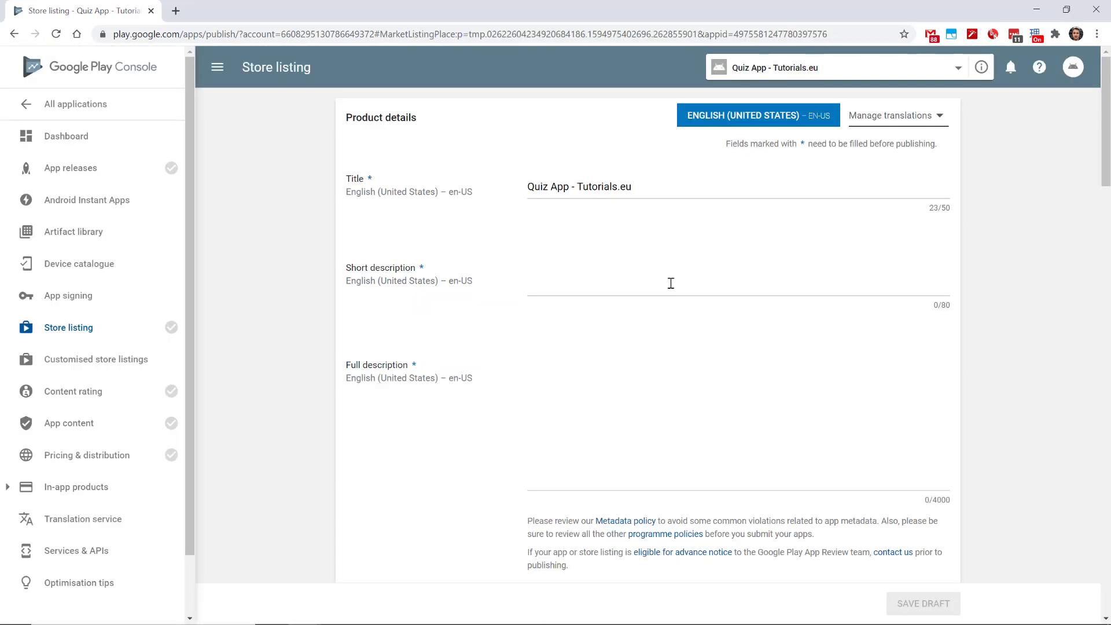
# Enter "It's a Quiz App - built for teaching purposes" as the store listing's short description.
pyautogui.click(556, 285)
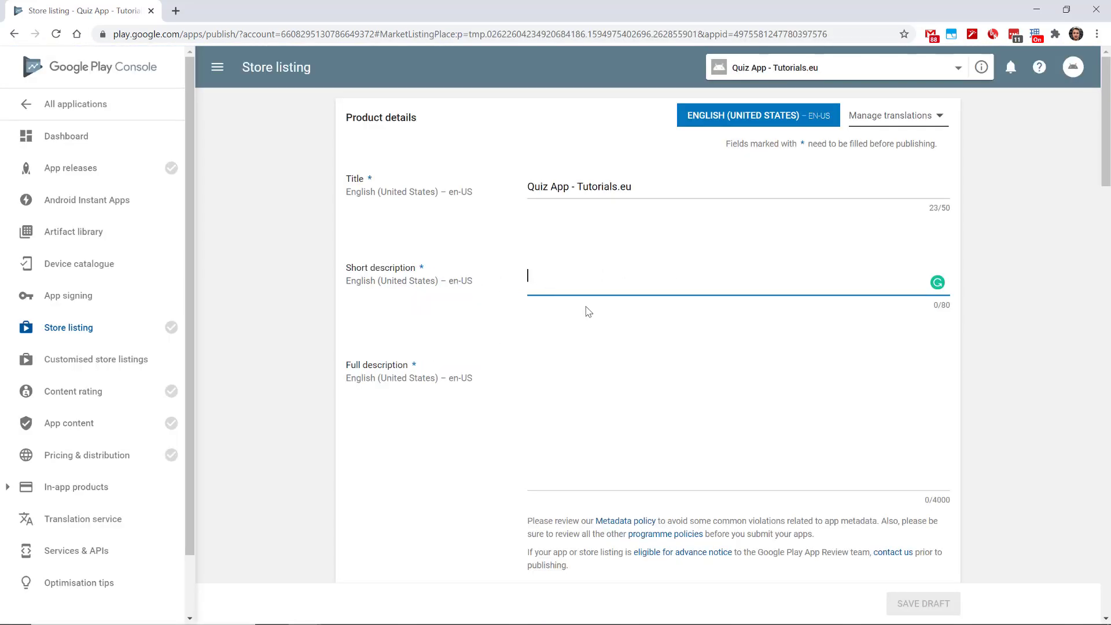
pyautogui.write('It is a Quiz App - built for teaching purposes')
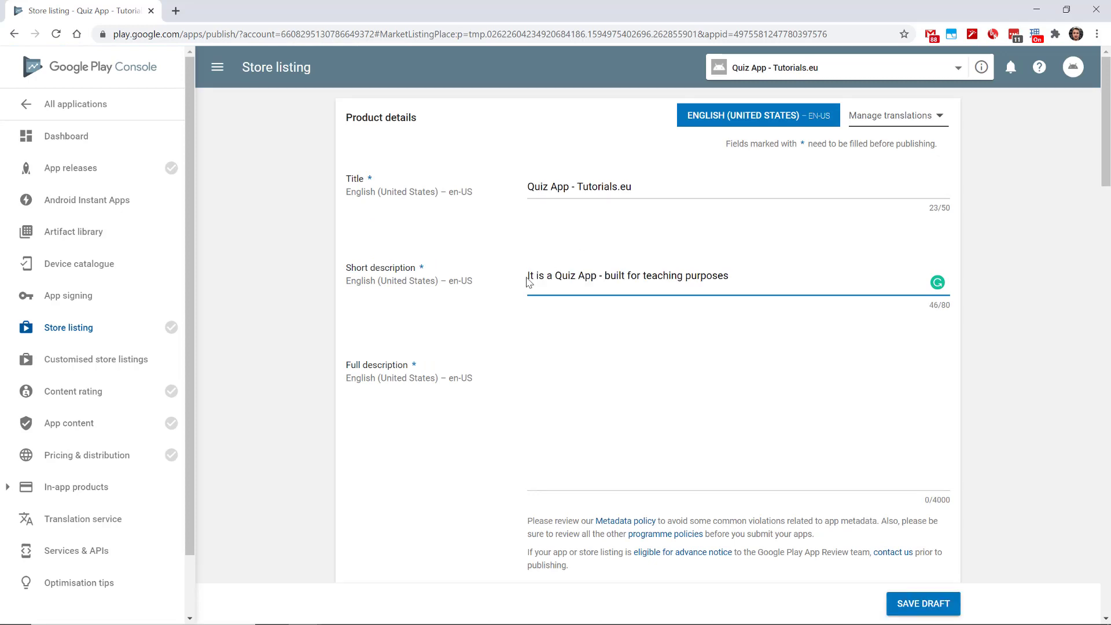
pyautogui.press('BackSpace')
pyautogui.press('Delete')
pyautogui.write("'")
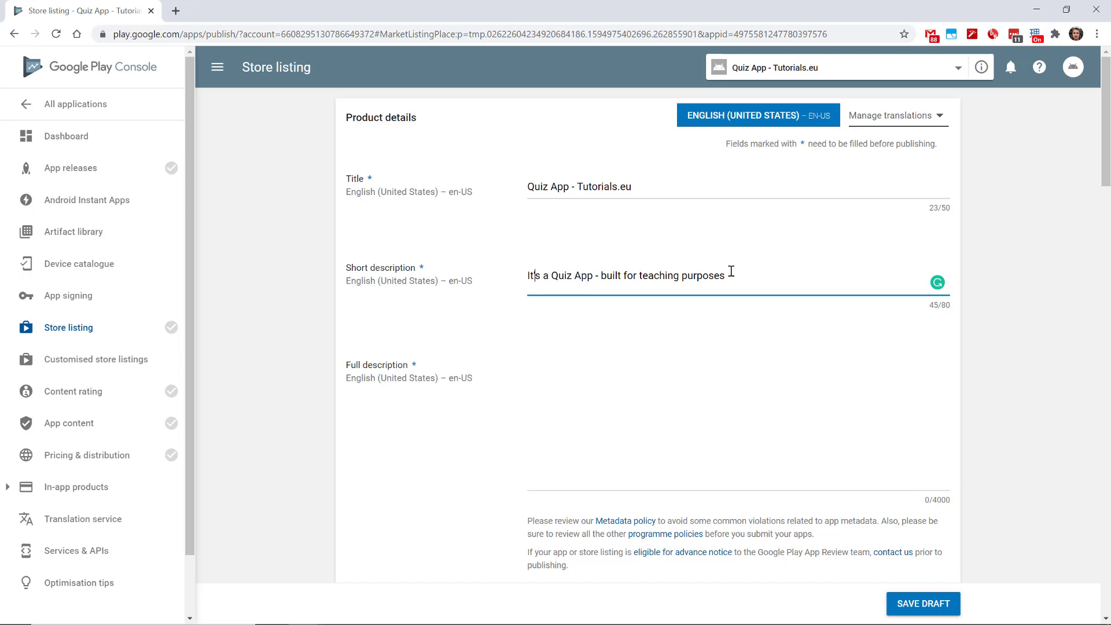
pyautogui.hotkey('ctrl', 'a')
pyautogui.hotkey('ctrl', 'c')
pyautogui.press('Tab')
pyautogui.hotkey('ctrl', 'v')
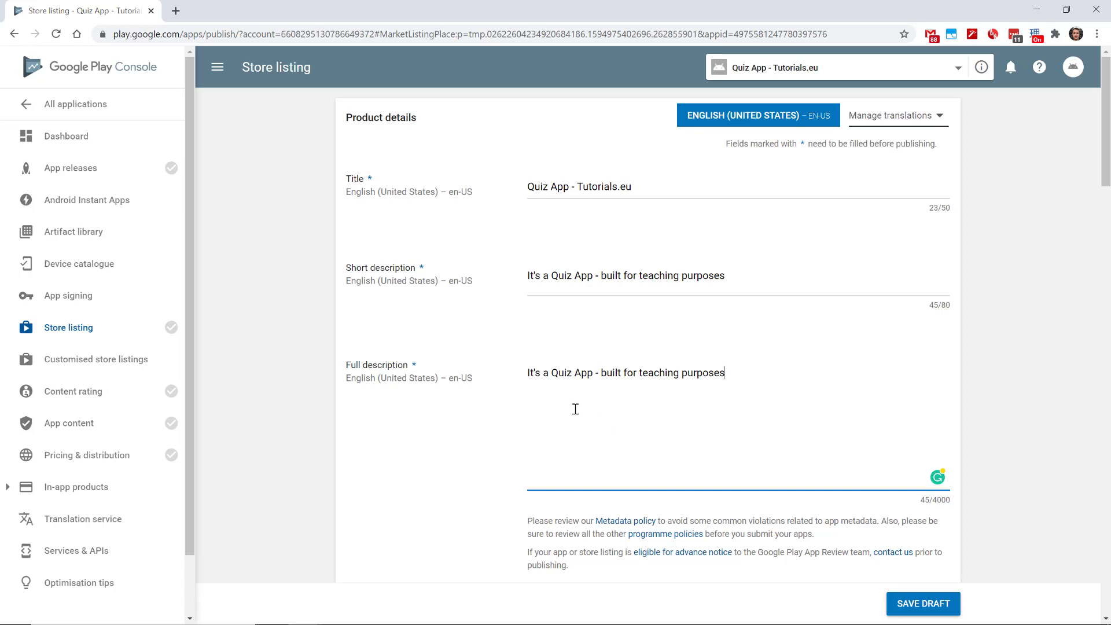
pyautogui.press('Return')
pyautogui.hotkey('ctrl', 'v')
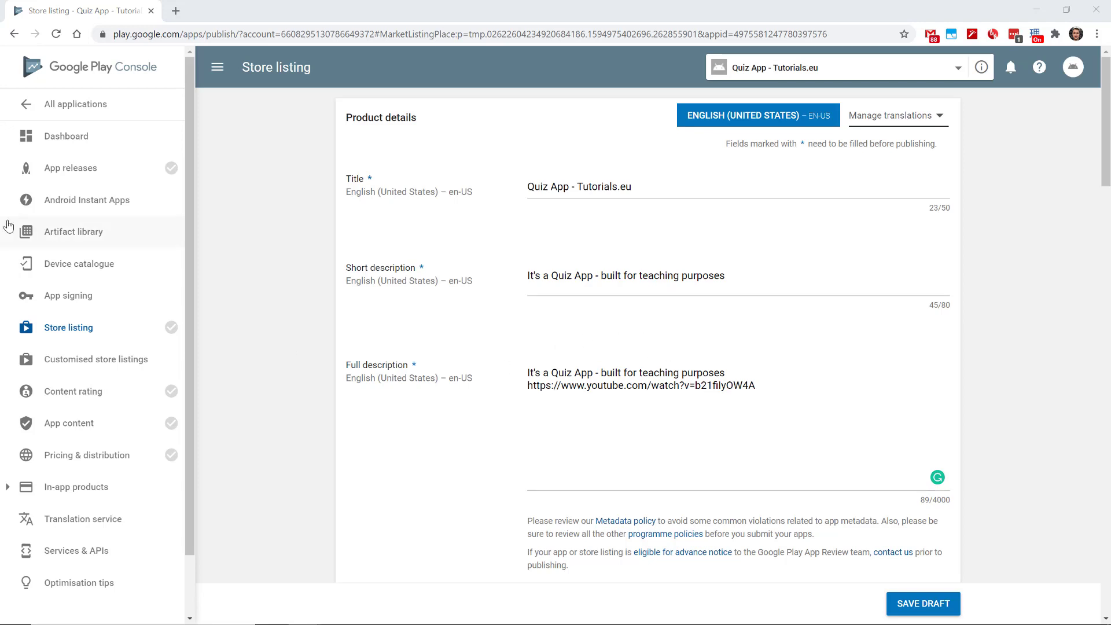
# Check the options for managing translations, then save the store listing as a draft.
pyautogui.moveTo(573, 568); pyautogui.dragTo(983, 495)
pyautogui.click(984, 494)
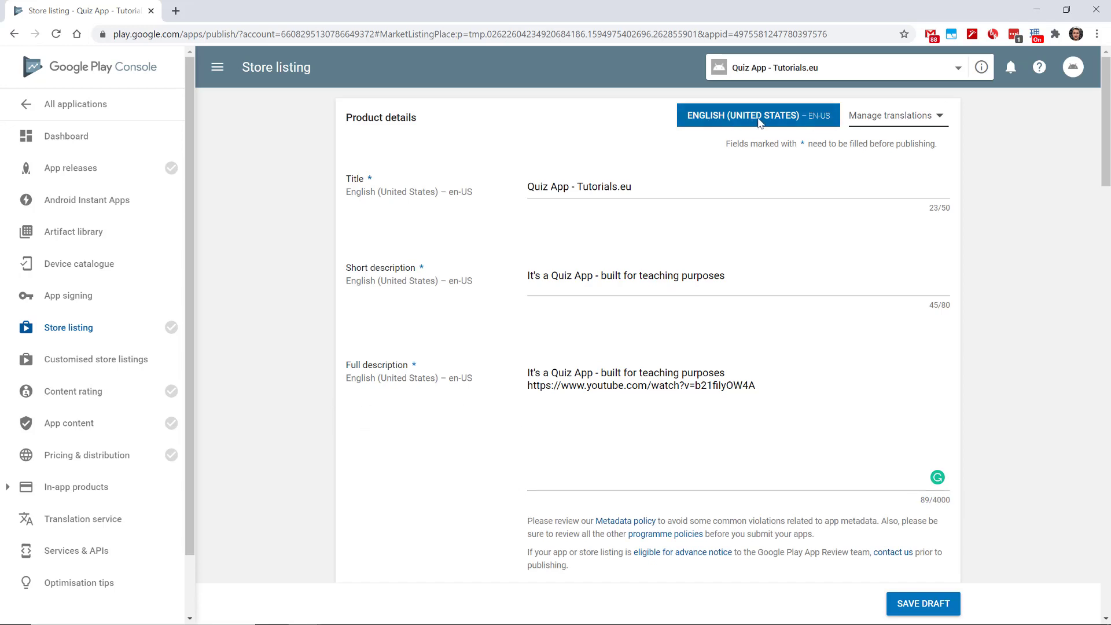
pyautogui.click(937, 117)
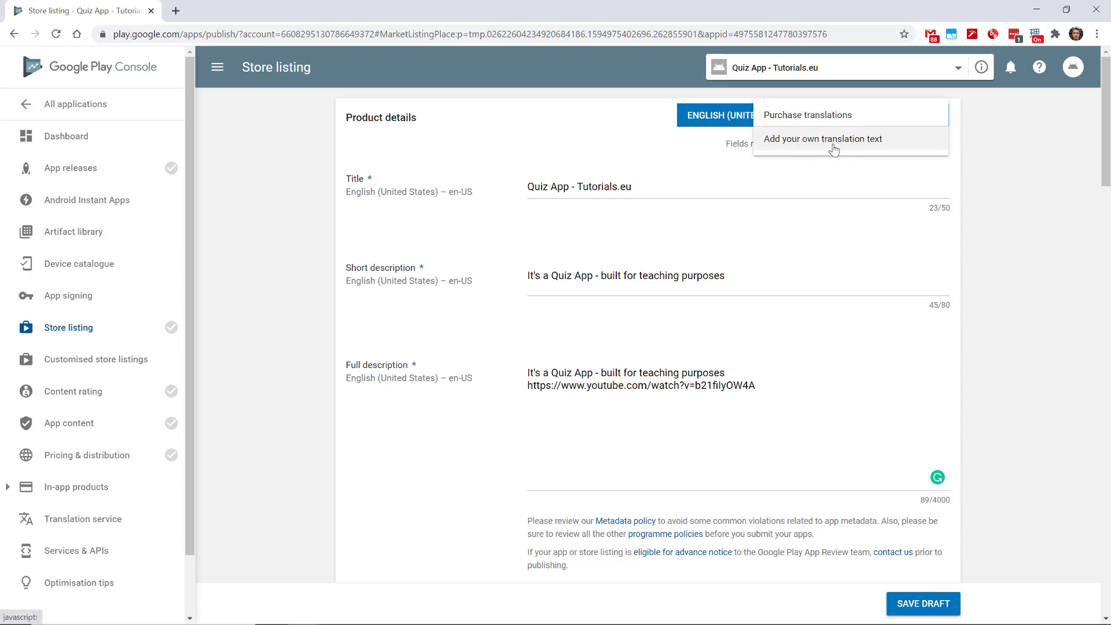
pyautogui.click(1005, 155)
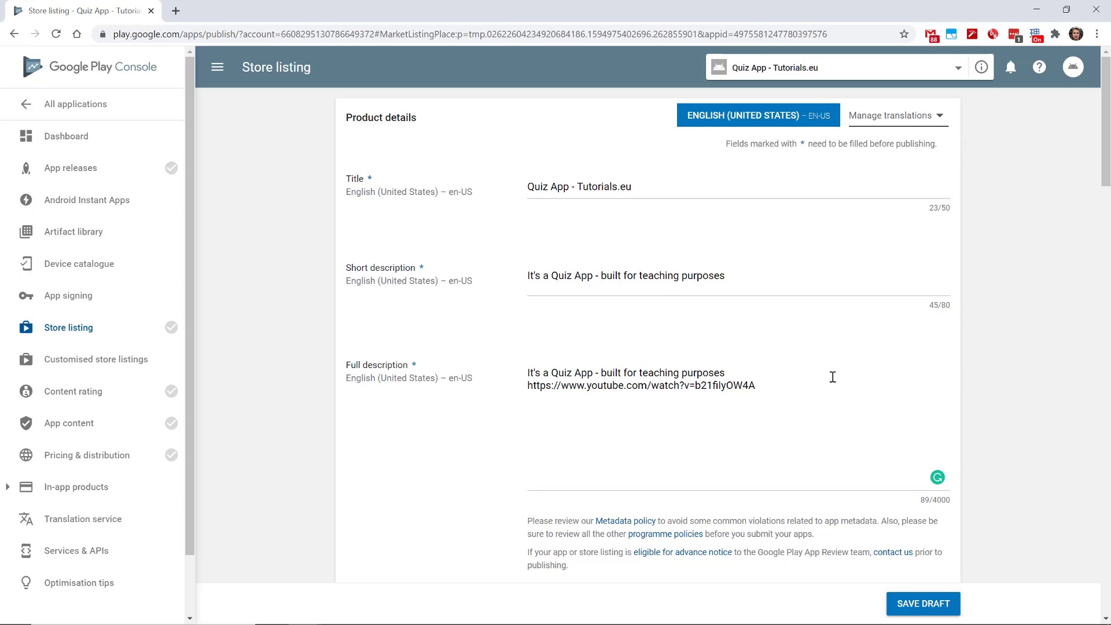
pyautogui.click(920, 596)
# Check the 512 x 512 hi-res icon requirement and add the tutorials.EU logo as the icon.
pyautogui.scroll(-6, 761, 419)
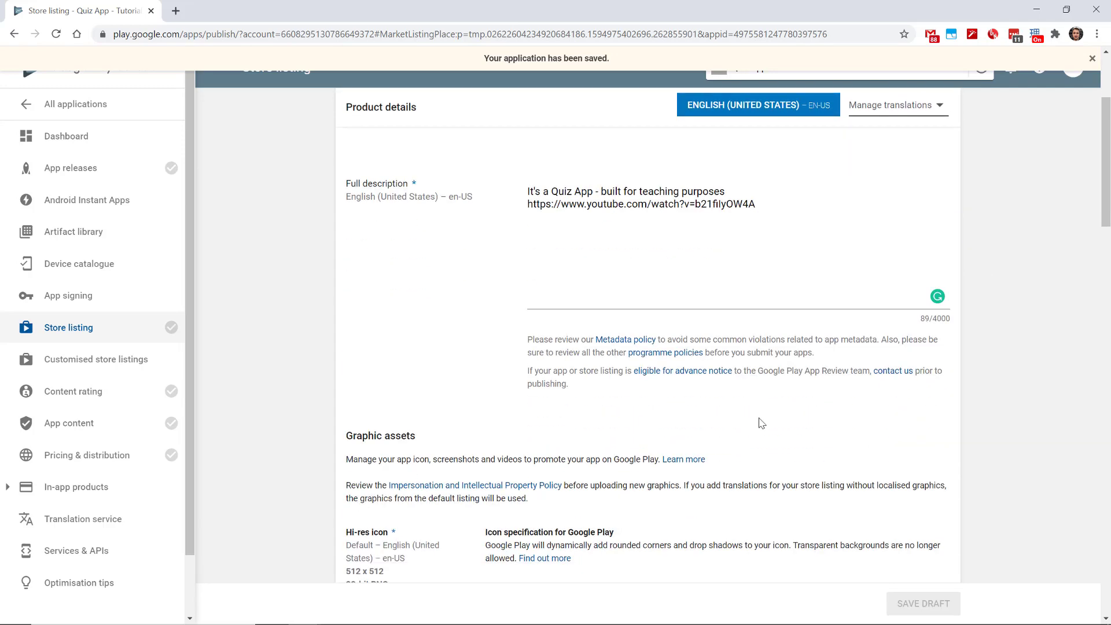
pyautogui.scroll(-1, 362, 201)
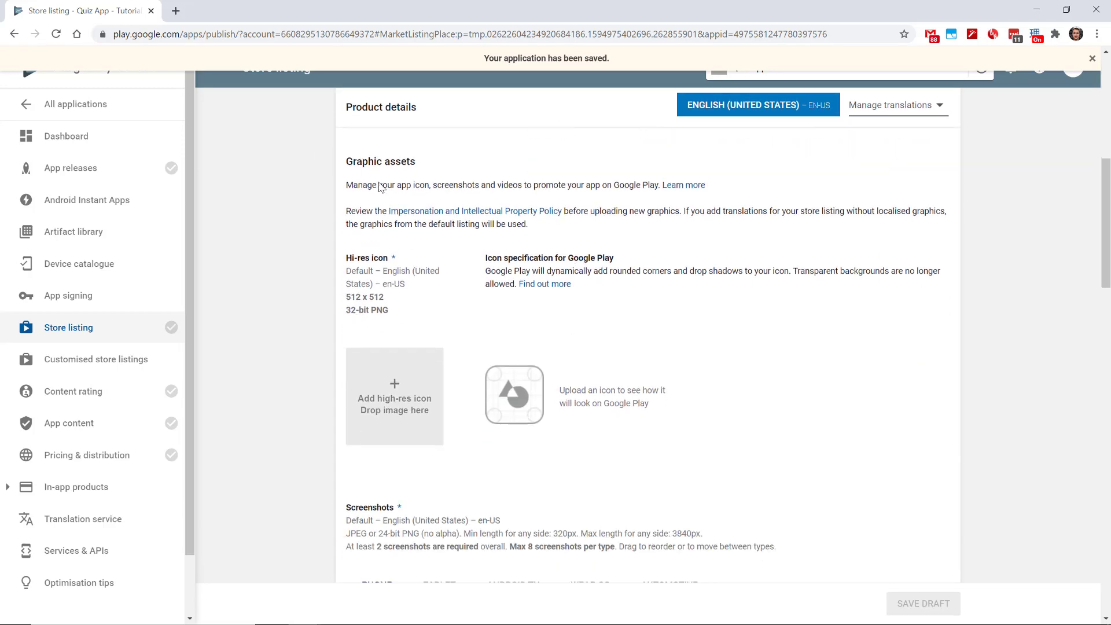
pyautogui.moveTo(351, 261); pyautogui.dragTo(404, 254)
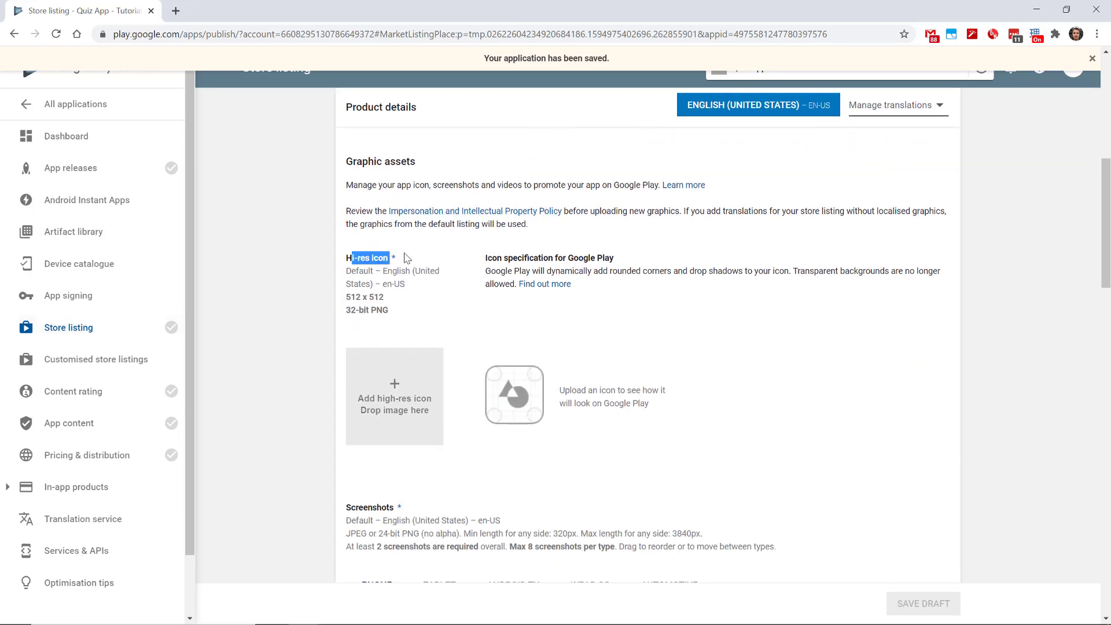
pyautogui.click(386, 303)
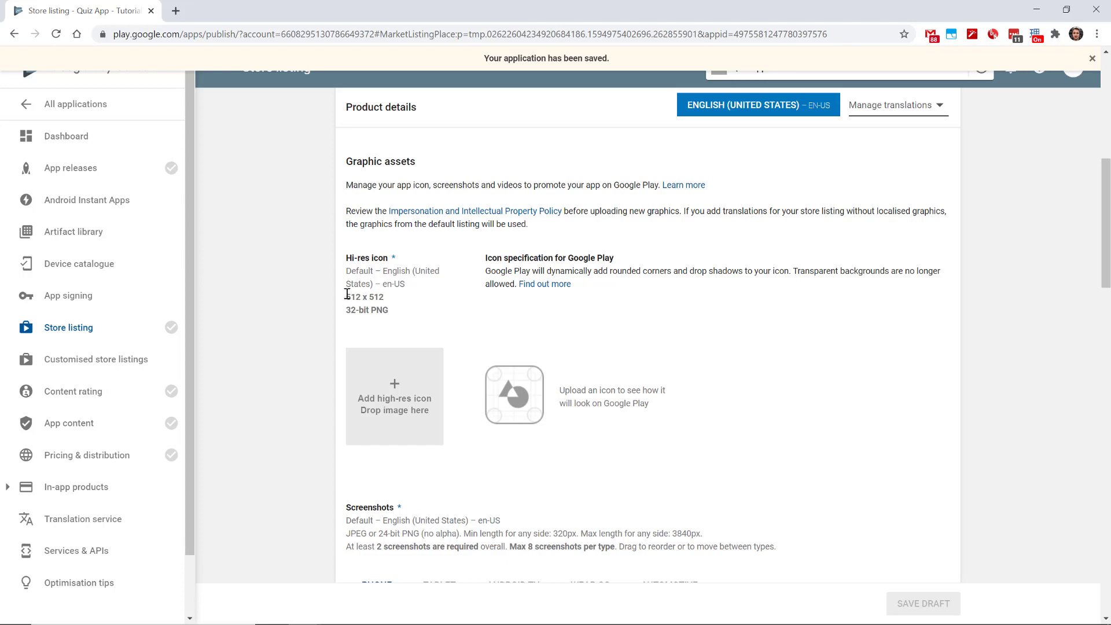
pyautogui.moveTo(347, 294)
pyautogui.mouseDown()
pyautogui.moveTo(399, 303)
pyautogui.moveTo(351, 297)
pyautogui.mouseUp()
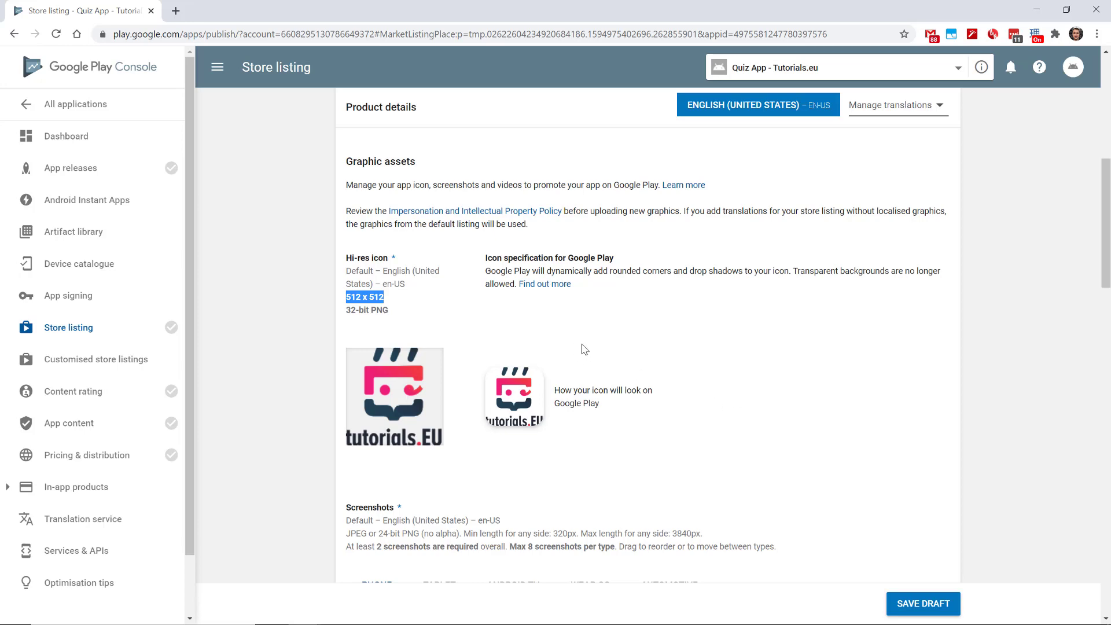
# Examine the requirements for screenshots, feature graphic, promo graphic, TV banner and 360 degree stereoscopic image in the store listing.
pyautogui.scroll(-5, 584, 348)
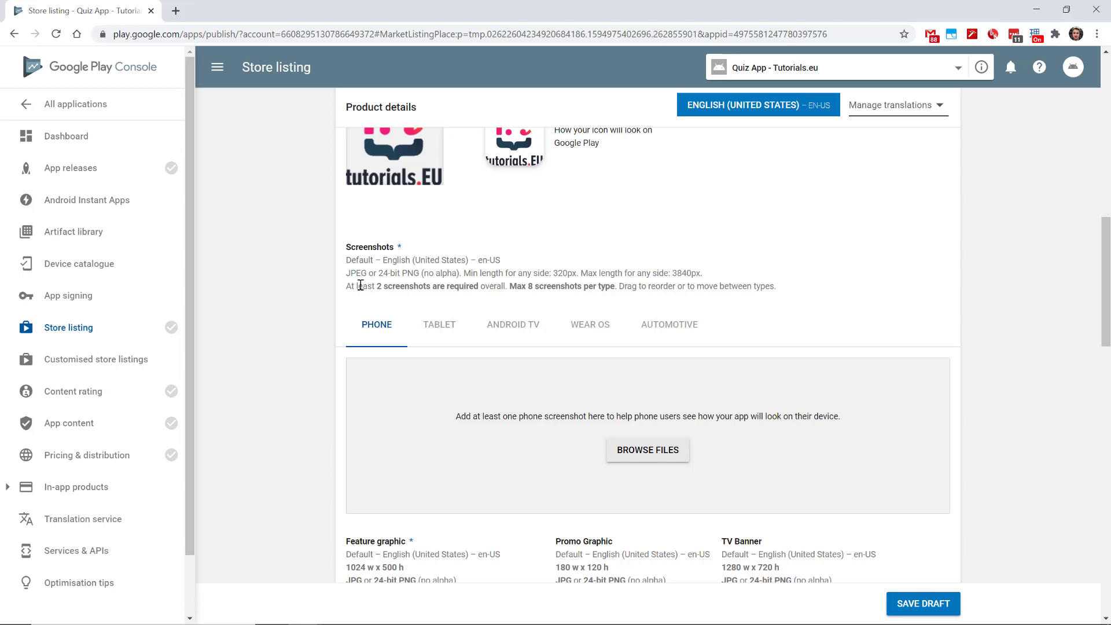
pyautogui.moveTo(348, 286); pyautogui.dragTo(632, 286)
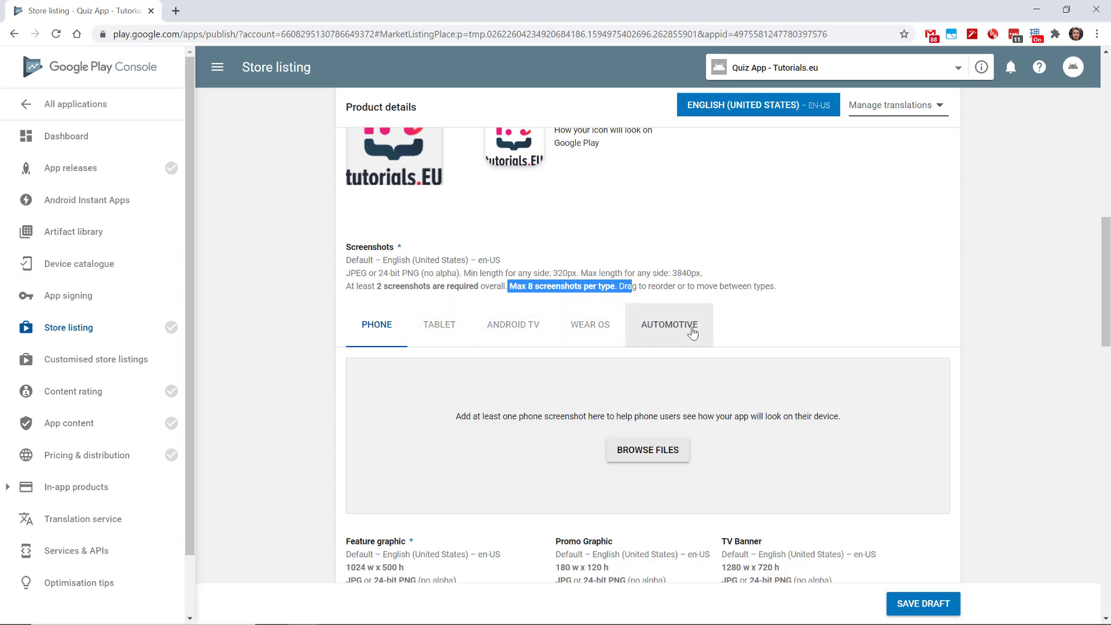
pyautogui.click(794, 292)
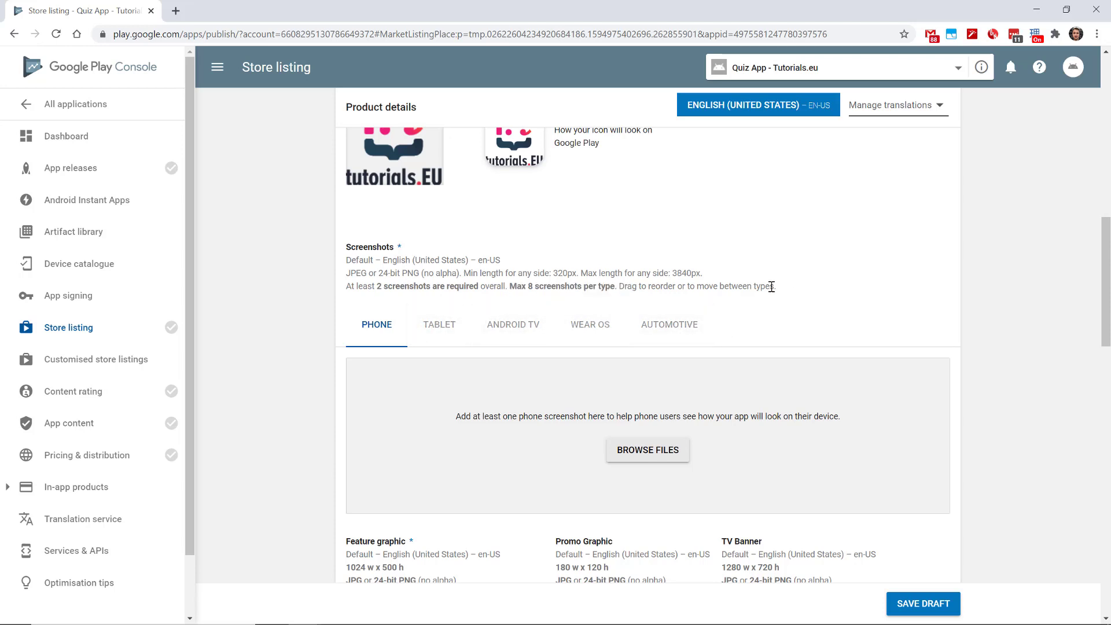
pyautogui.scroll(-3, 364, 347)
pyautogui.moveTo(346, 345); pyautogui.dragTo(404, 345)
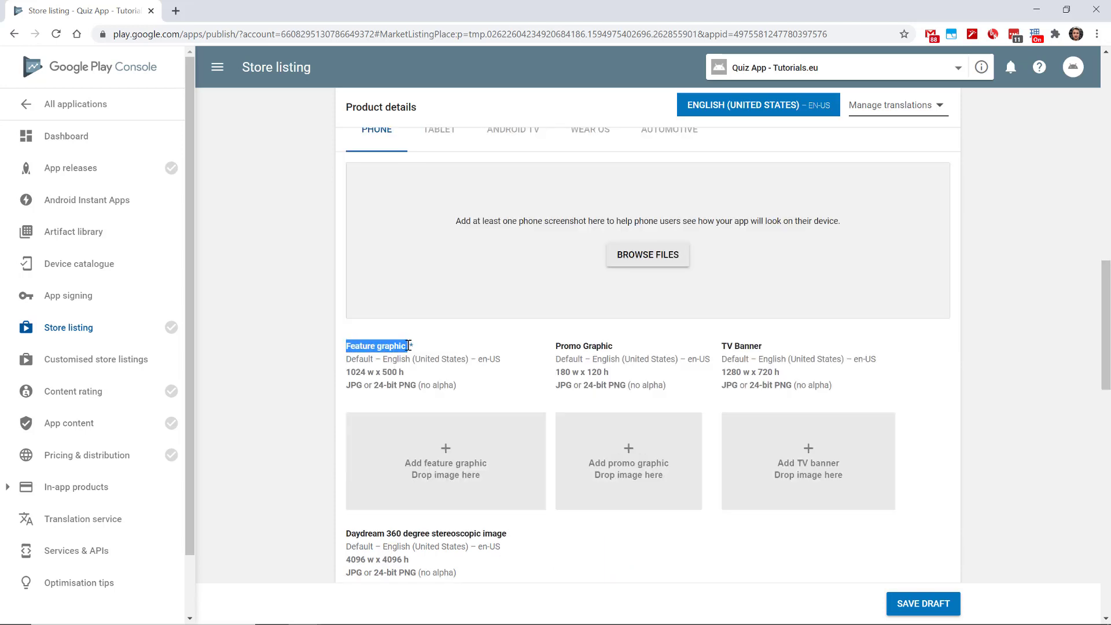
pyautogui.moveTo(556, 345); pyautogui.dragTo(620, 347)
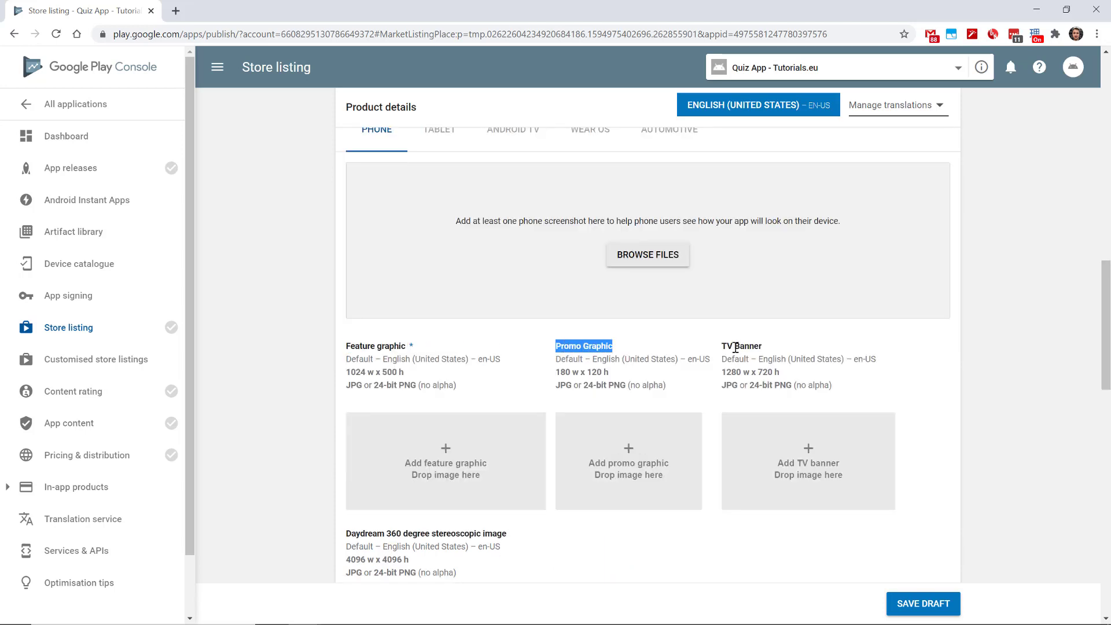
pyautogui.moveTo(721, 345); pyautogui.dragTo(765, 350)
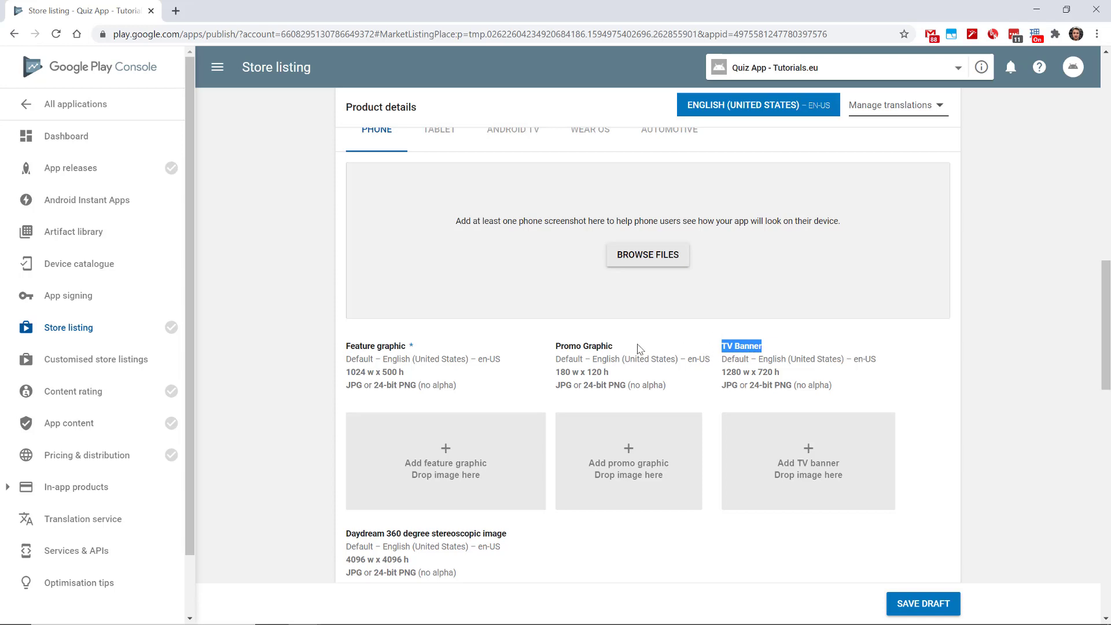
pyautogui.moveTo(424, 352); pyautogui.dragTo(347, 347)
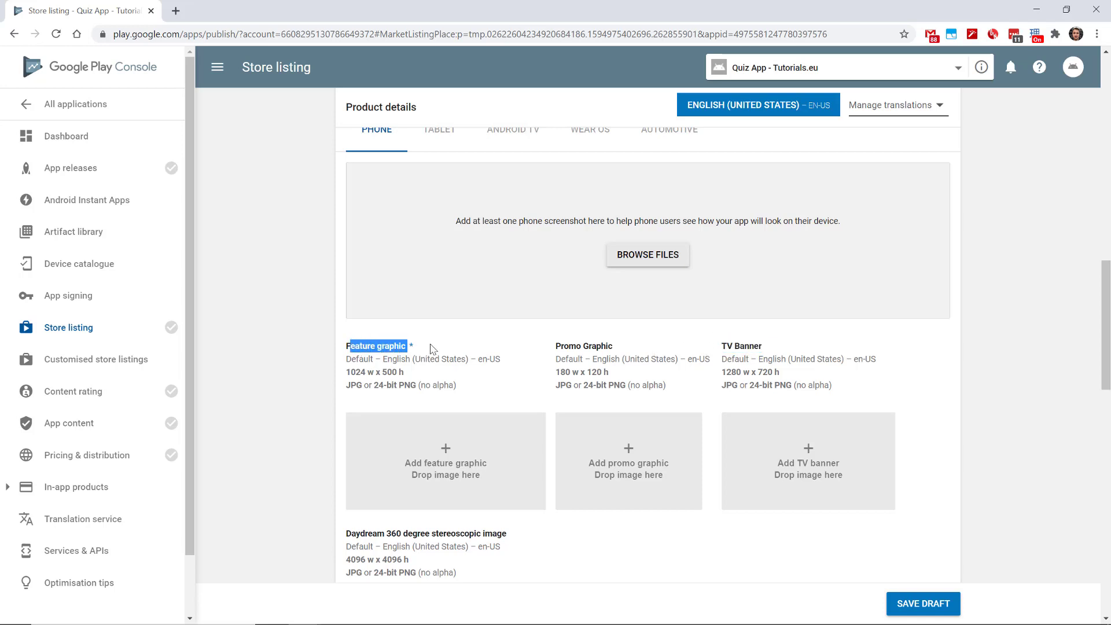
pyautogui.click(429, 349)
pyautogui.scroll(-4, 444, 368)
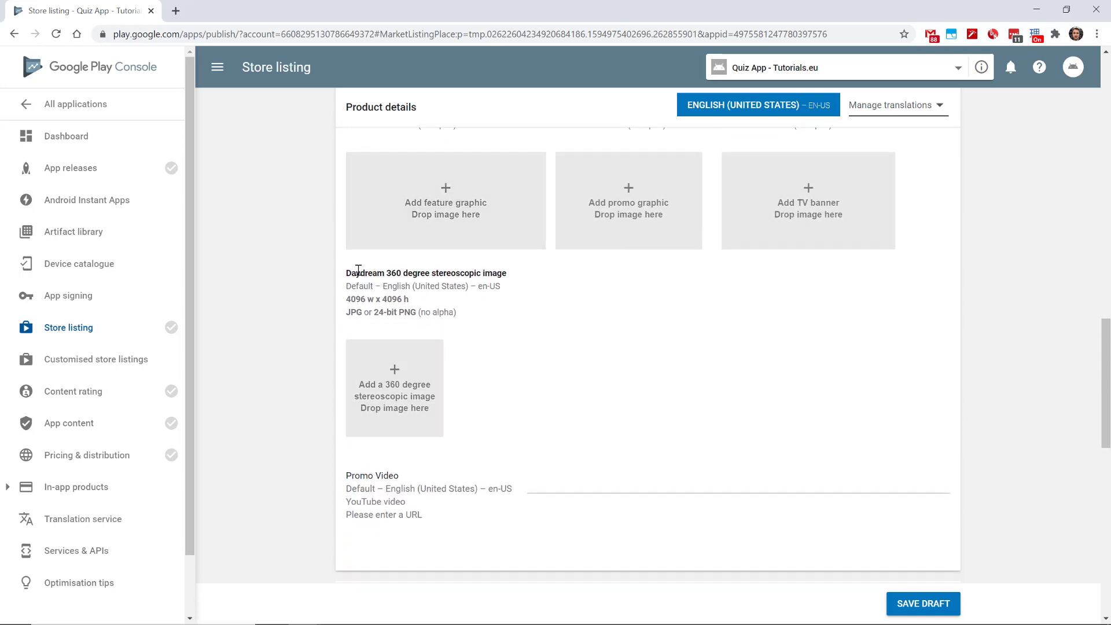
pyautogui.moveTo(346, 272); pyautogui.dragTo(503, 274)
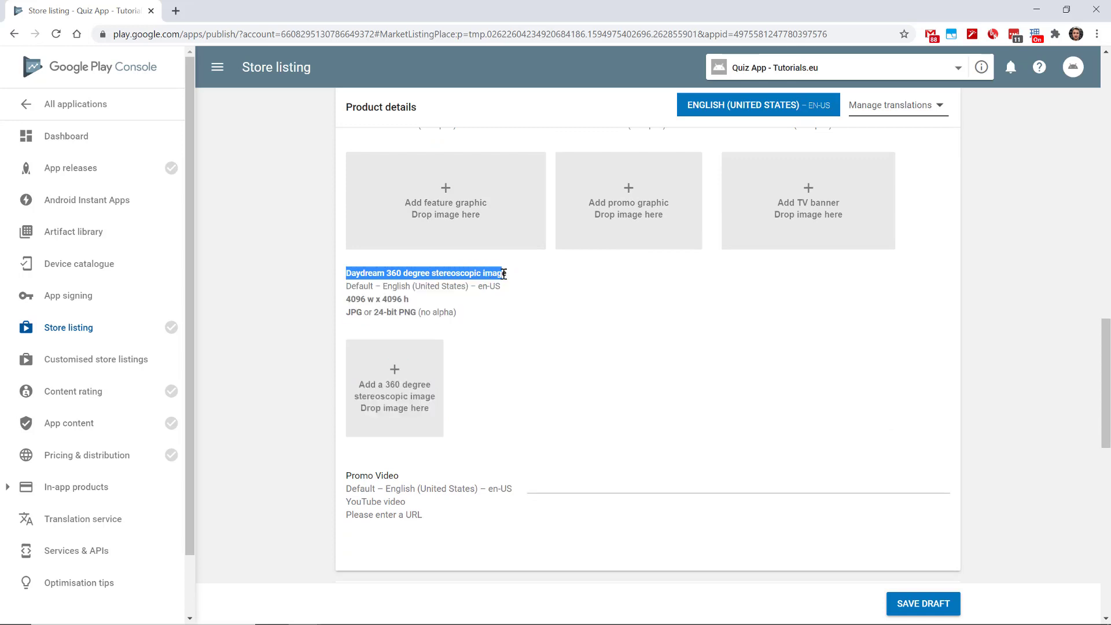
pyautogui.click(544, 303)
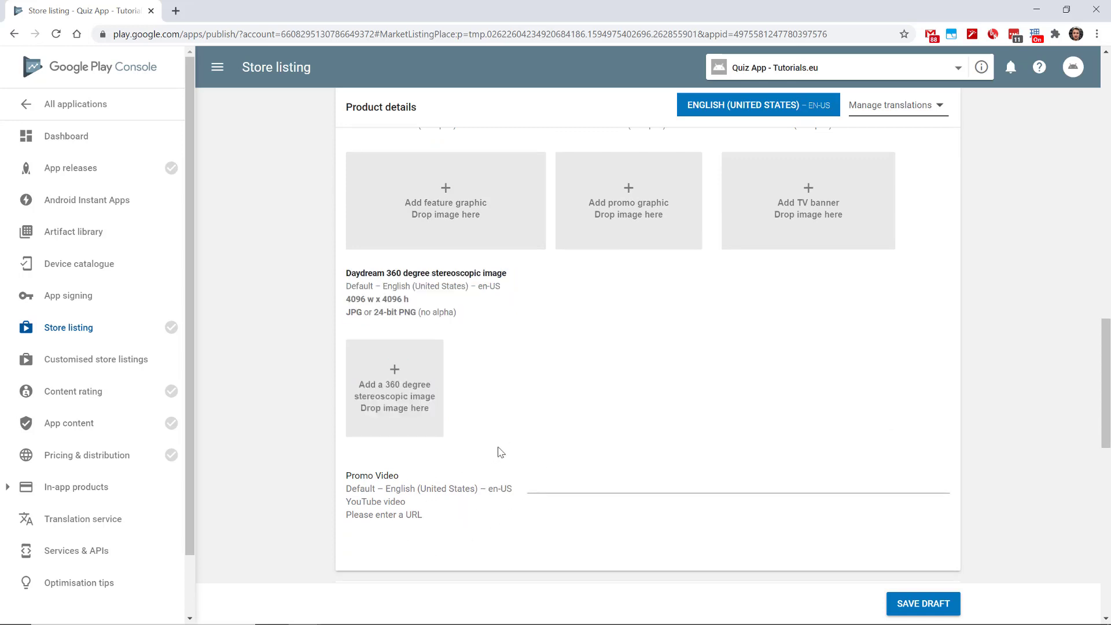
pyautogui.scroll(7, 509, 457)
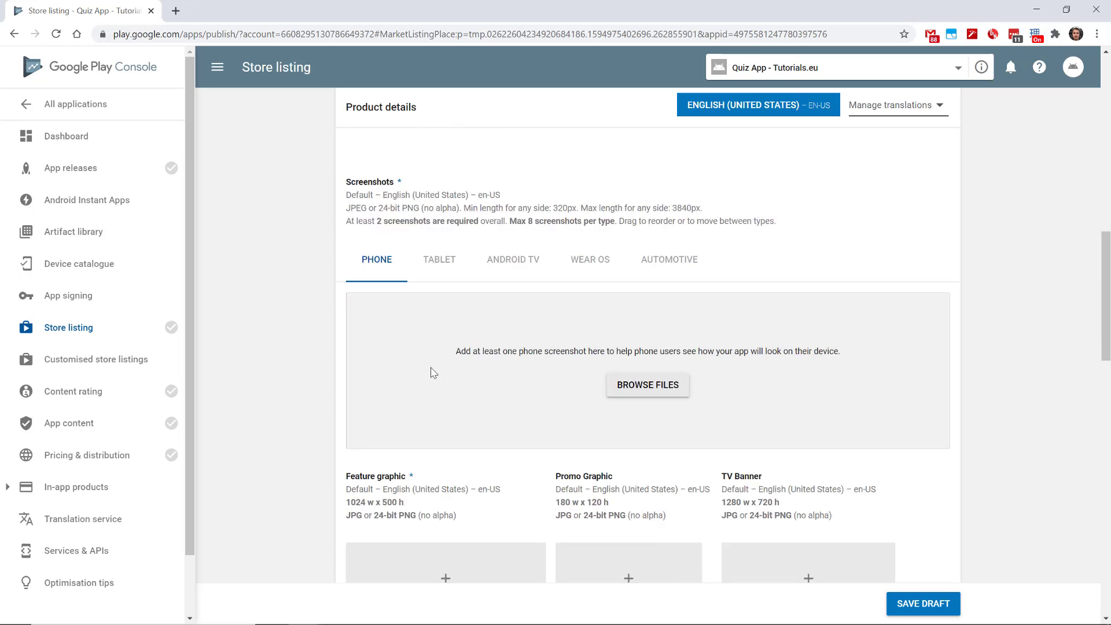
# Switch to the Android emulator showing the QuizApp welcome screen and enlarge its window to nearly the full screen height.
pyautogui.hotkey('alt', 'Tab')
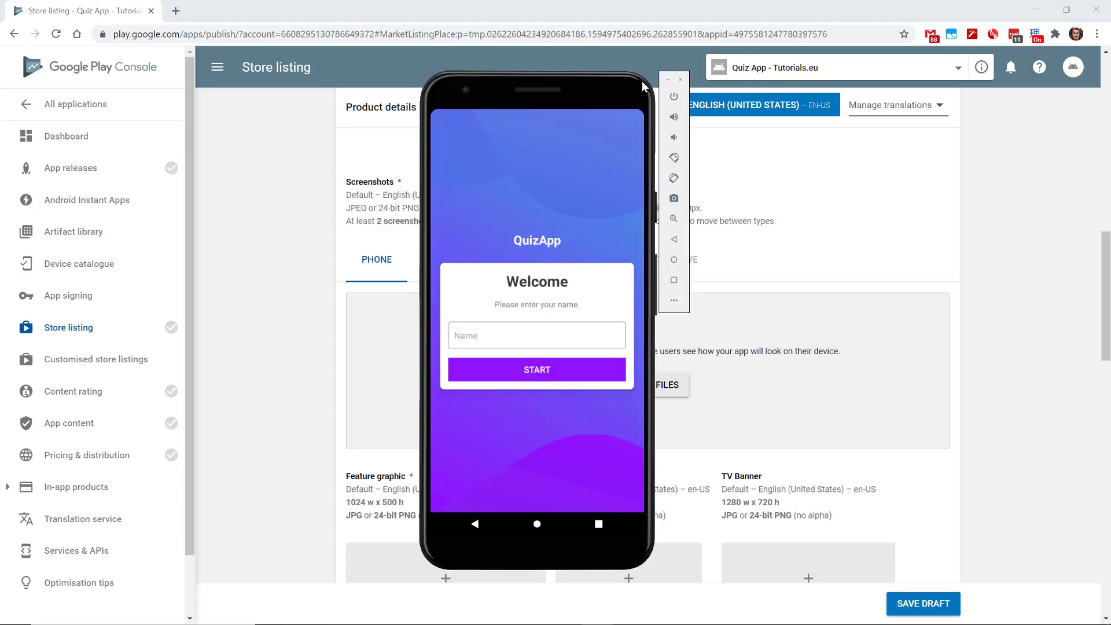
pyautogui.moveTo(646, 82); pyautogui.dragTo(692, 13)
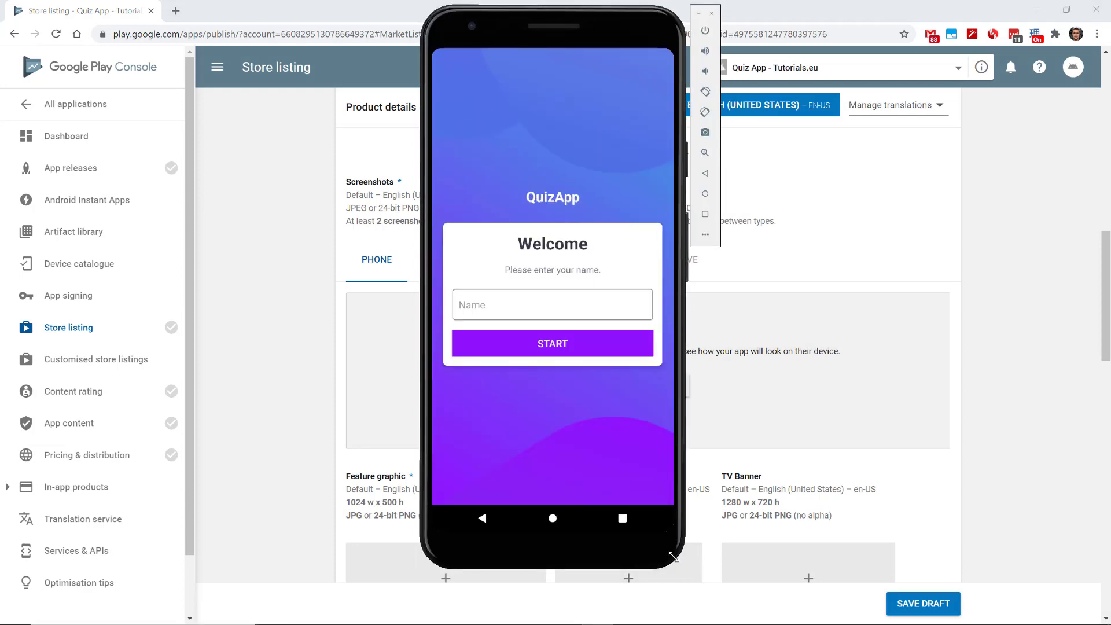
pyautogui.moveTo(673, 557); pyautogui.dragTo(713, 611)
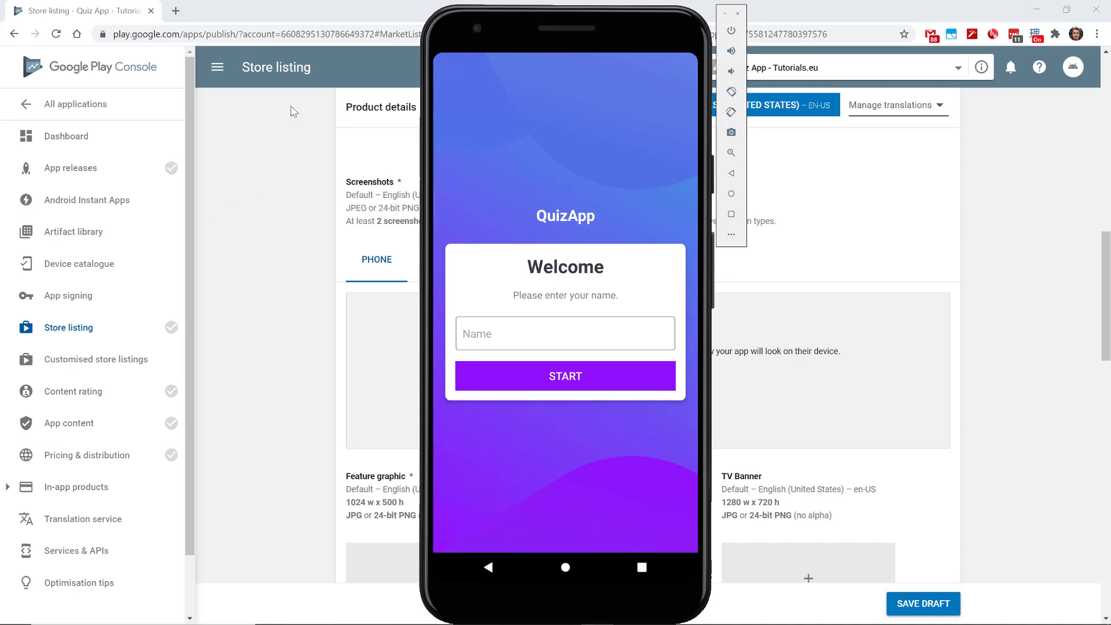
# Capture only the app area of the QuizApp welcome screen and save it directly with the preferred file output settings.
pyautogui.press('Print')
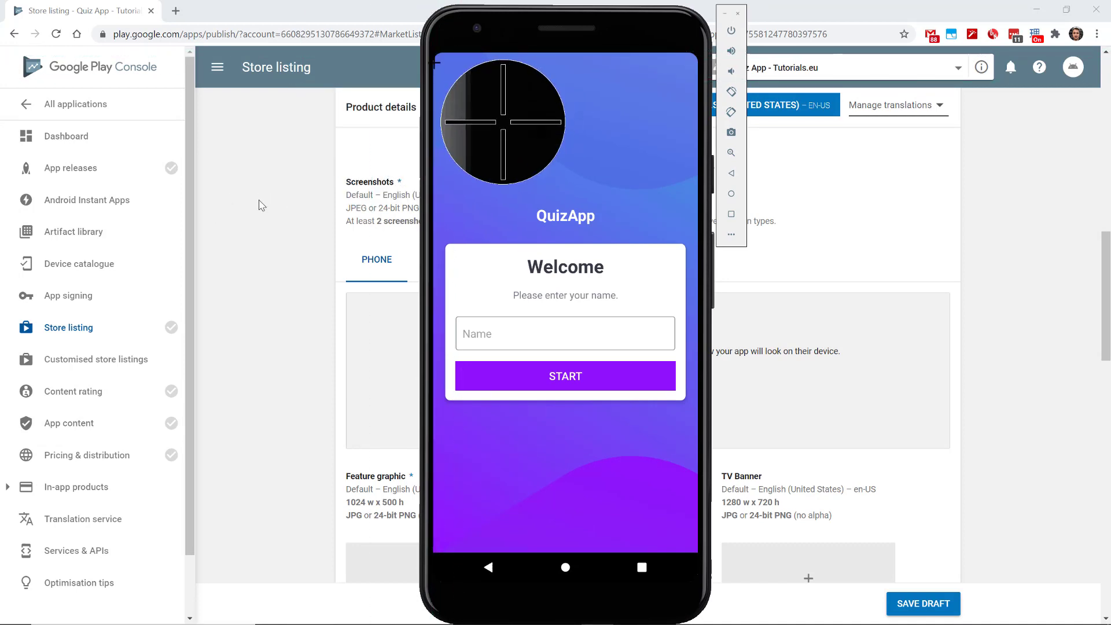
pyautogui.moveTo(433, 52); pyautogui.dragTo(699, 552)
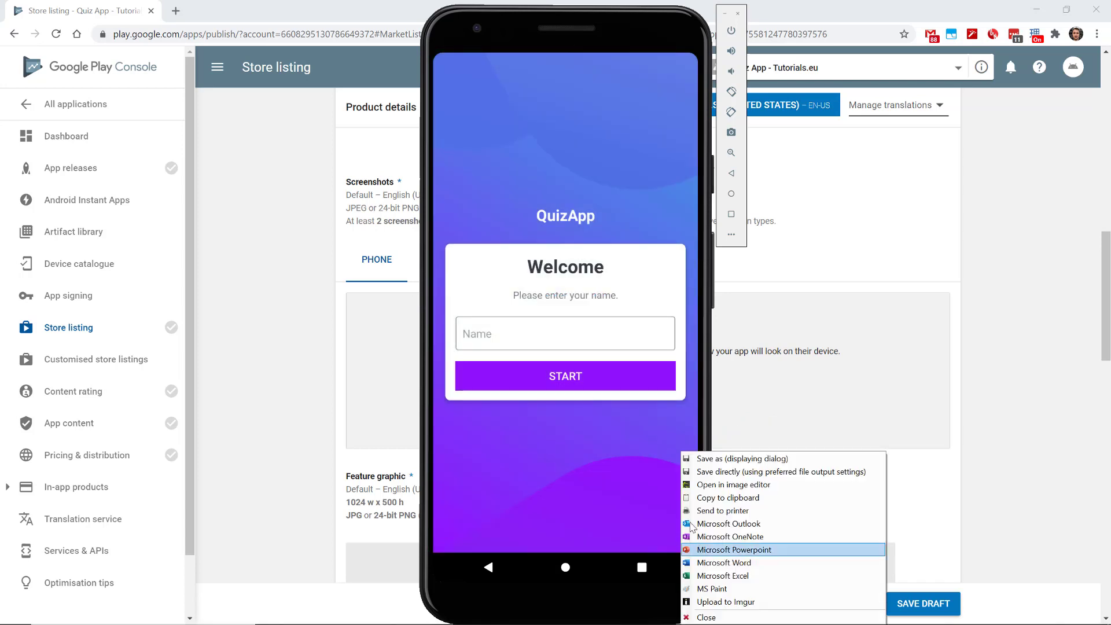
pyautogui.click(723, 472)
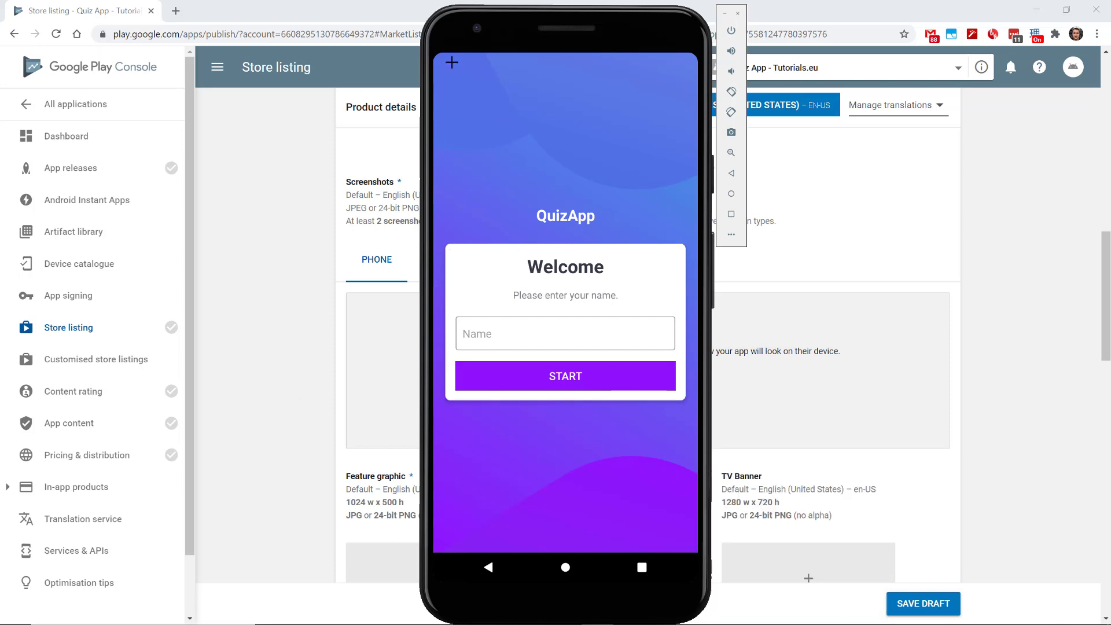
# Start the quiz with a player name, then capture the first flag question's app area at 608 x 1154 and save it.
pyautogui.click(545, 332)
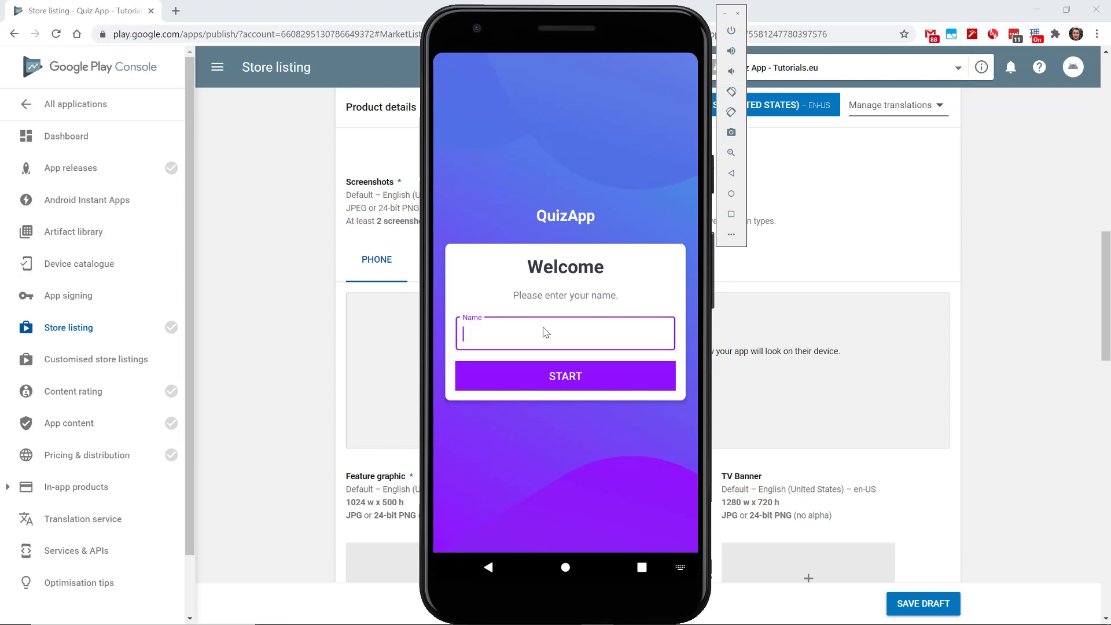
pyautogui.write('Denis')
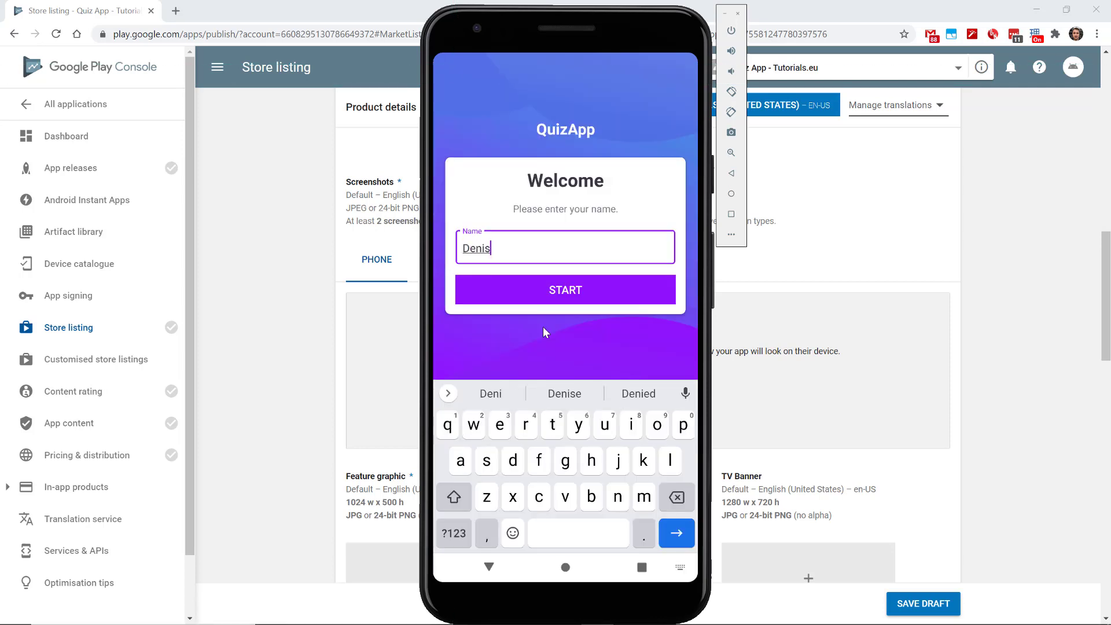
pyautogui.click(538, 304)
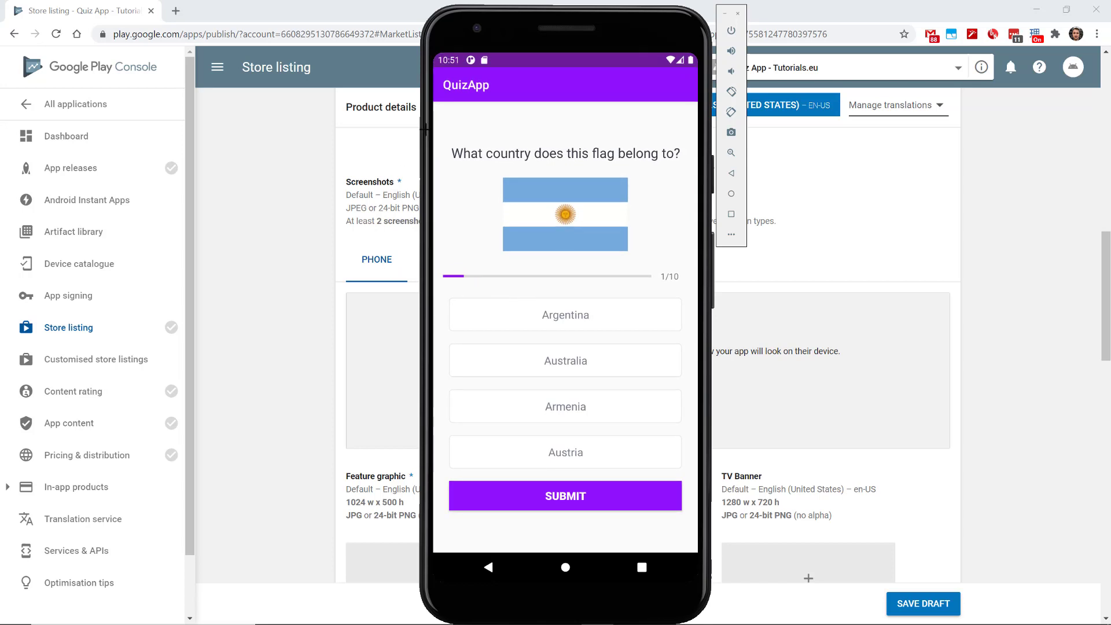
pyautogui.moveTo(433, 52); pyautogui.dragTo(696, 552)
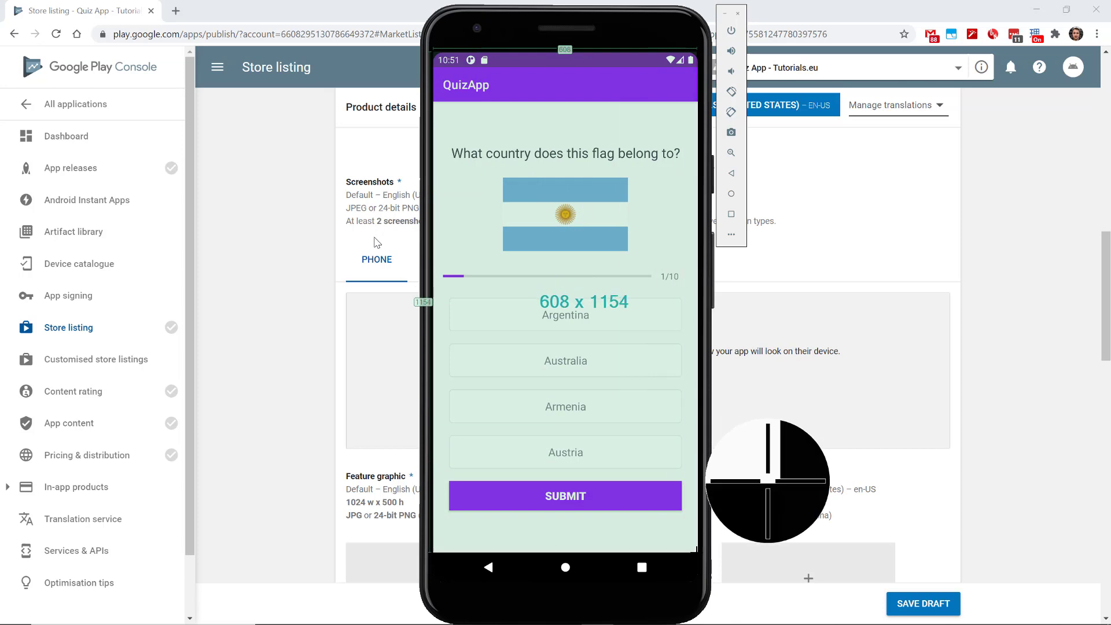
pyautogui.click(681, 481)
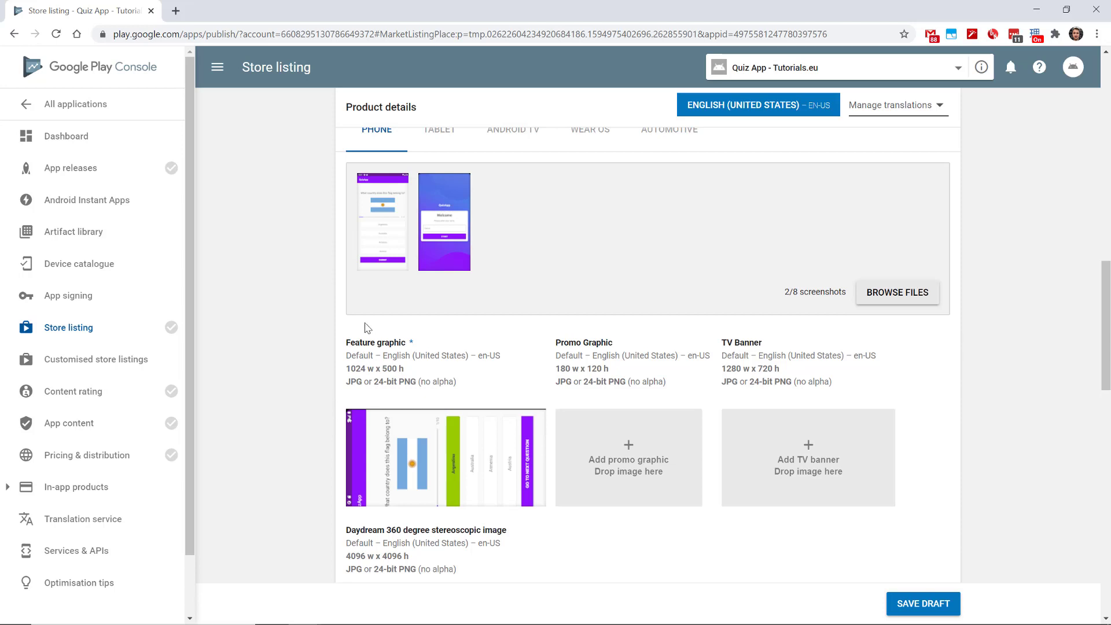
# Set the application type to Applications in the store listing's categorisation section.
pyautogui.scroll(1, 366, 328)
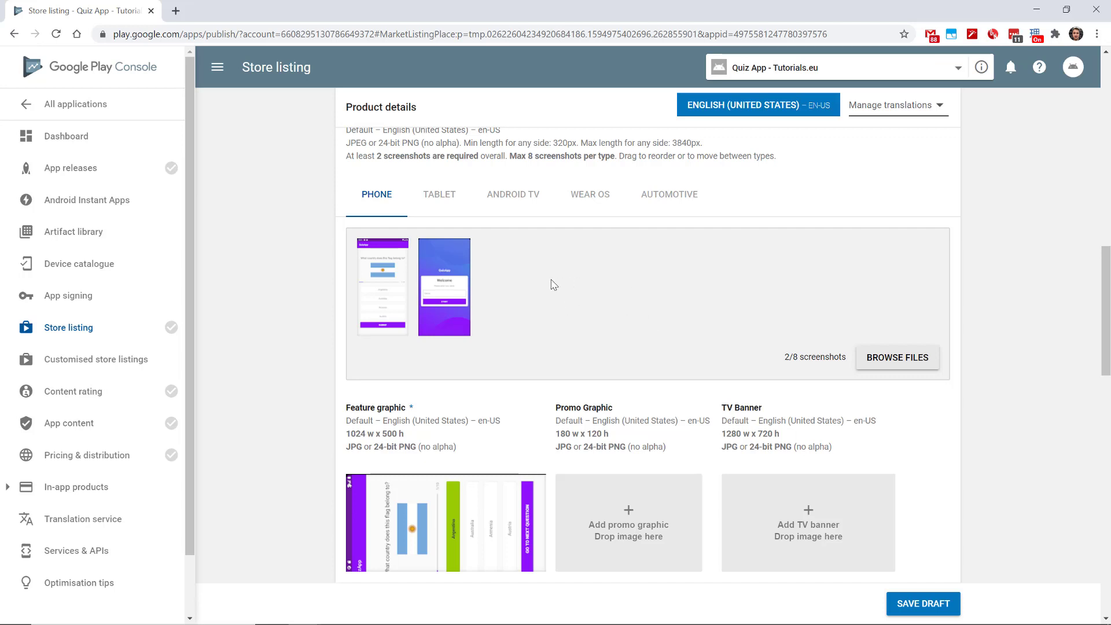
pyautogui.scroll(-3, 550, 285)
pyautogui.scroll(-7, 297, 348)
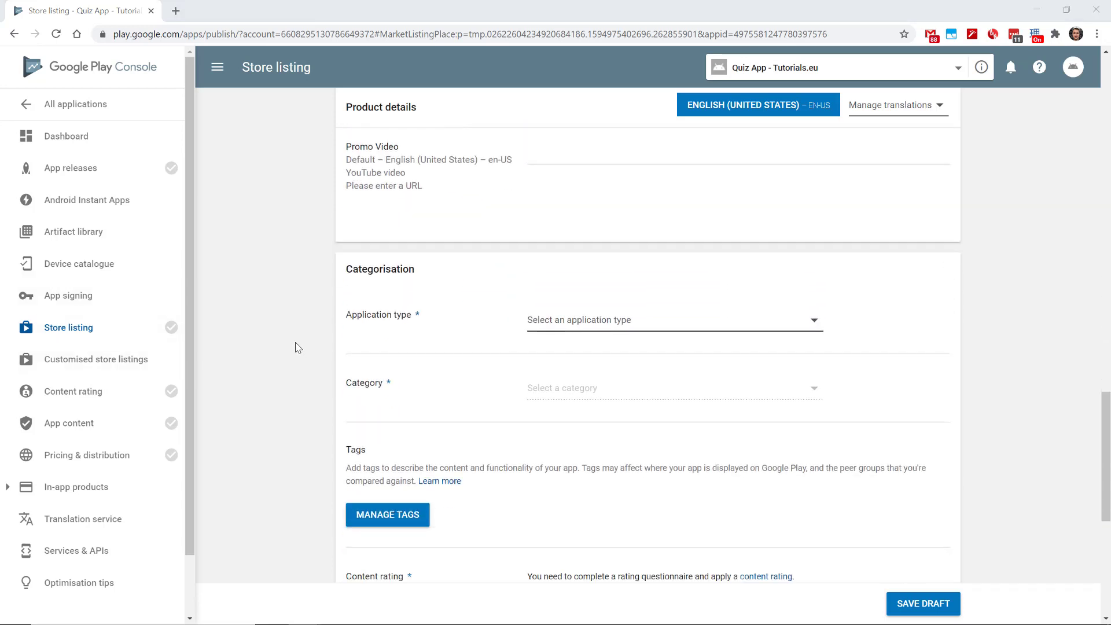
pyautogui.click(708, 328)
pyautogui.click(561, 328)
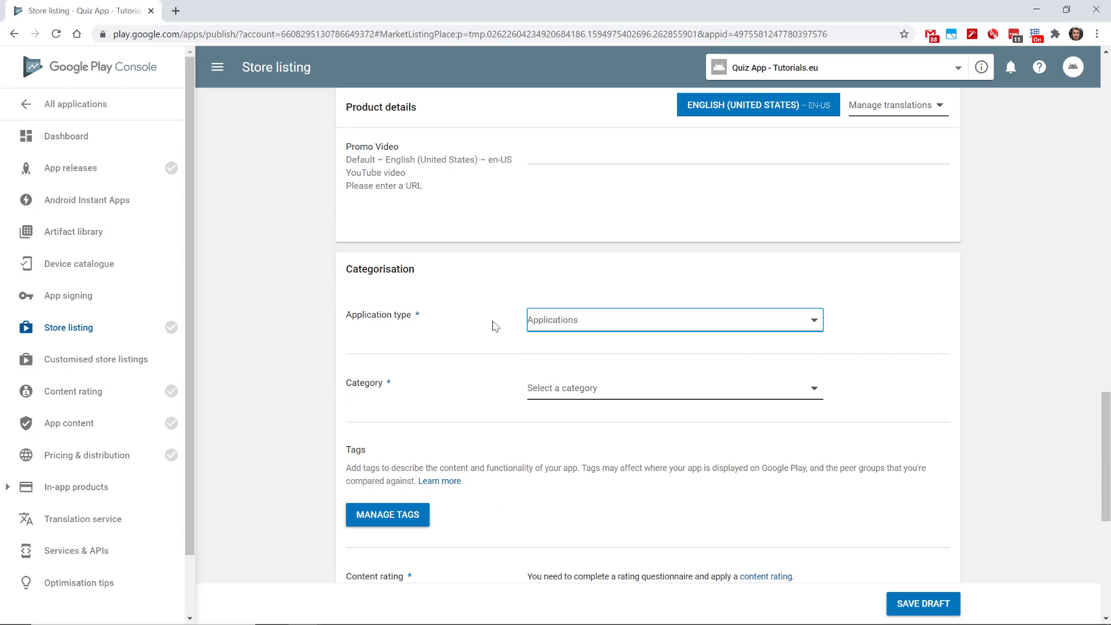
# Set the app's category to Education.
pyautogui.click(602, 385)
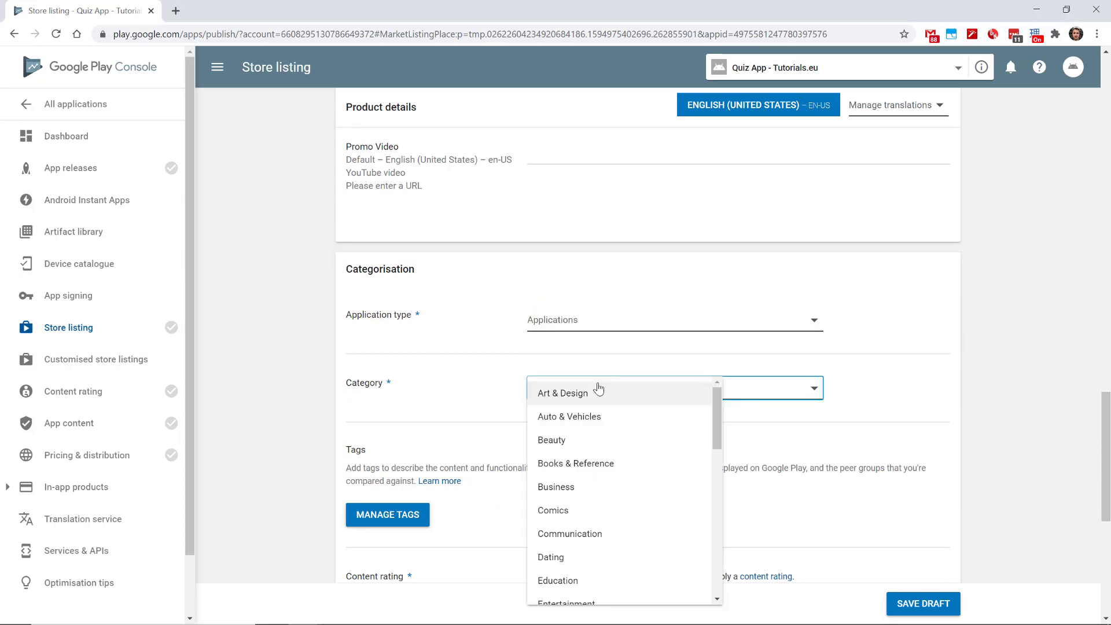
pyautogui.scroll(-1, 616, 451)
pyautogui.scroll(-3, 619, 455)
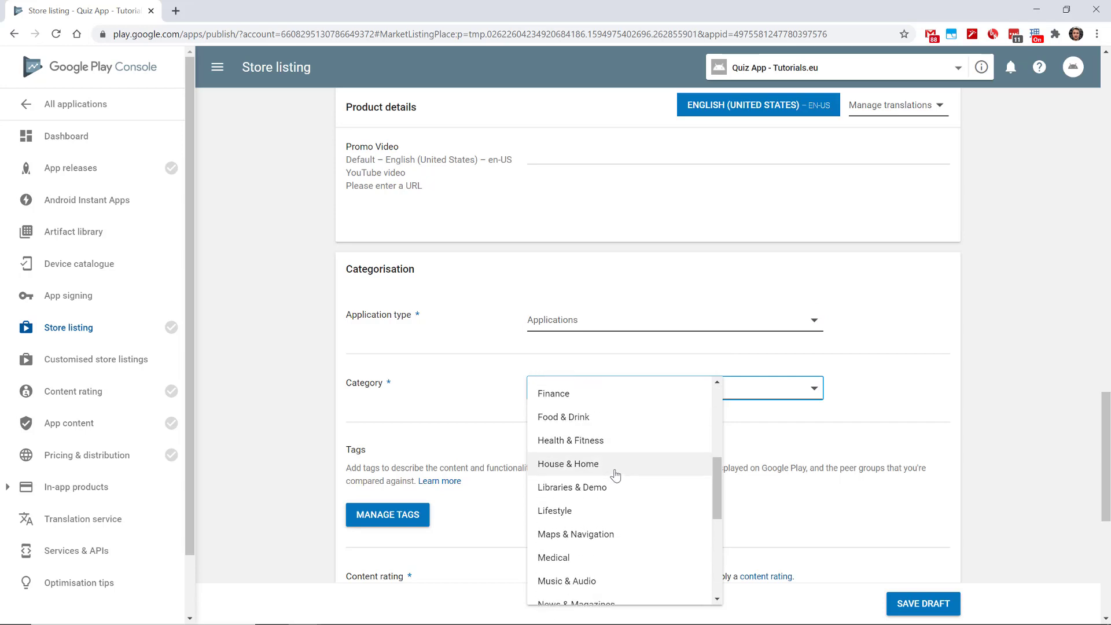
pyautogui.scroll(1, 616, 477)
pyautogui.scroll(1, 616, 475)
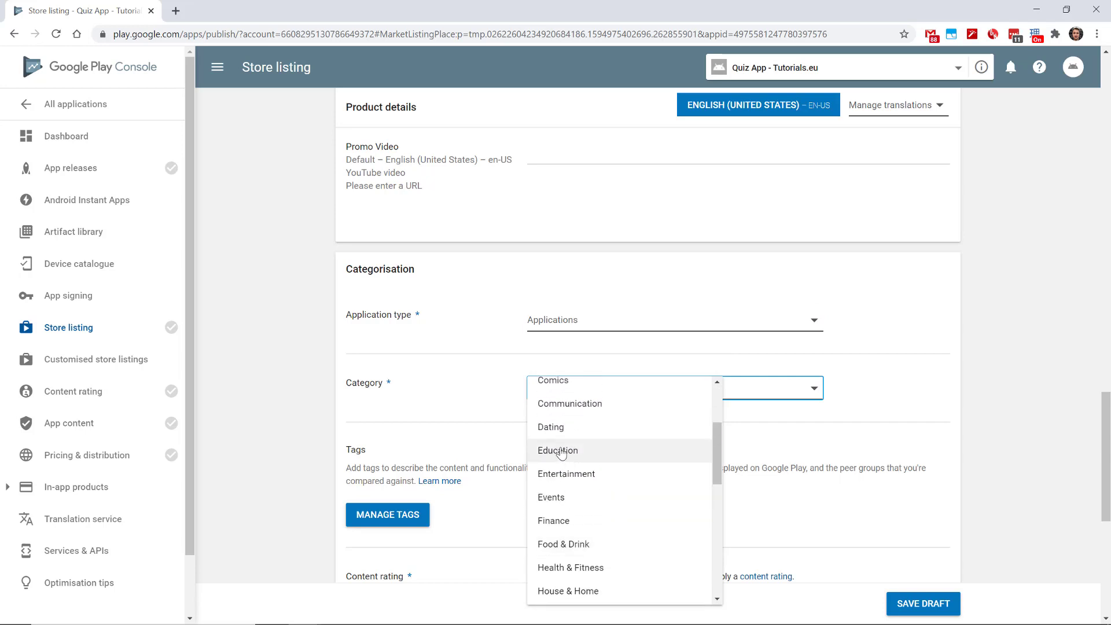
pyautogui.click(560, 453)
pyautogui.click(579, 386)
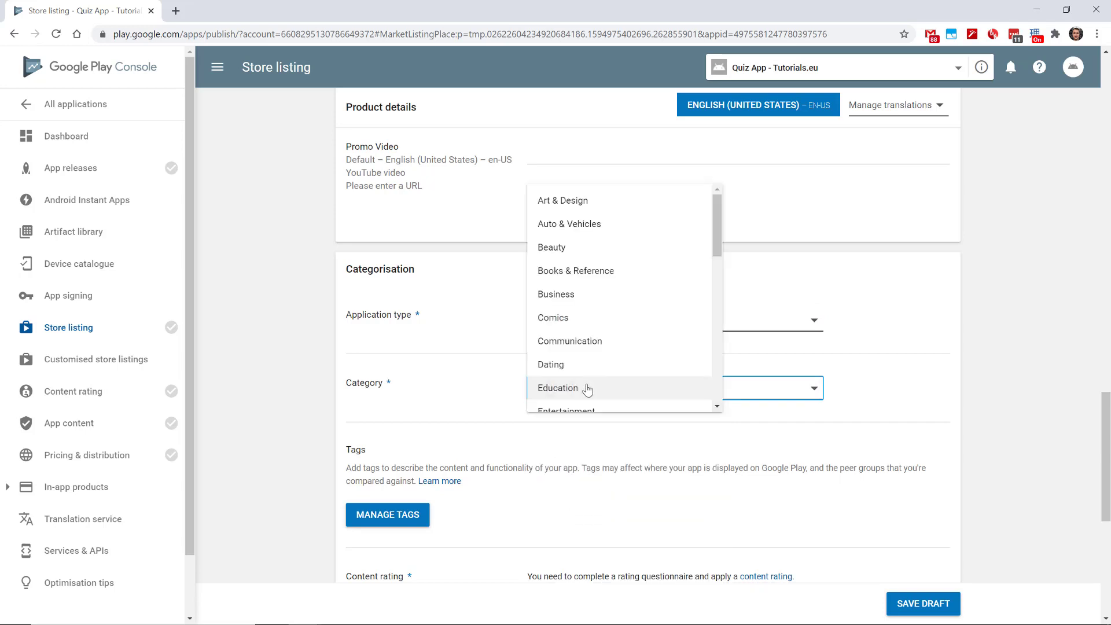
pyautogui.scroll(-1, 640, 303)
pyautogui.click(885, 353)
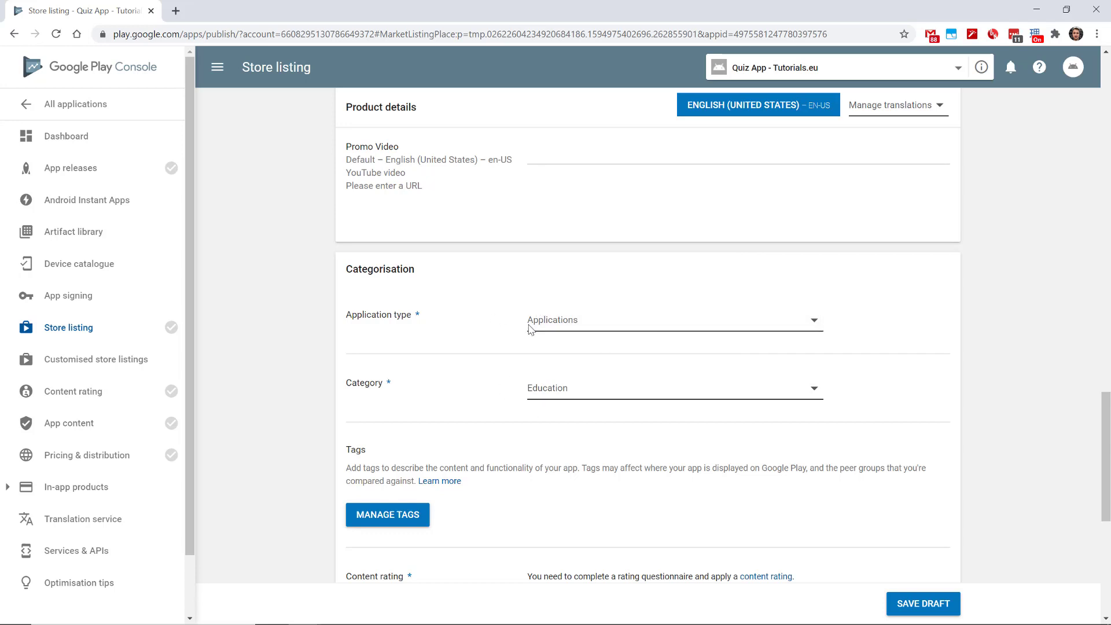
# Examine the explanation of tags, the content rating requirement and the contact details fields in the store listing.
pyautogui.scroll(-1, 503, 405)
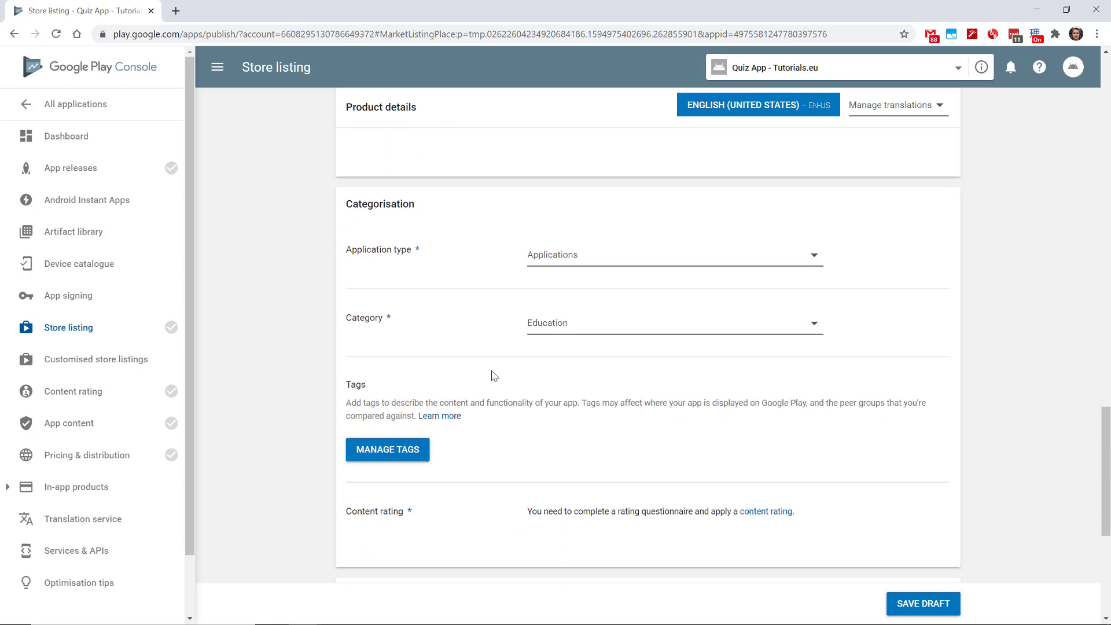
pyautogui.scroll(-1, 494, 376)
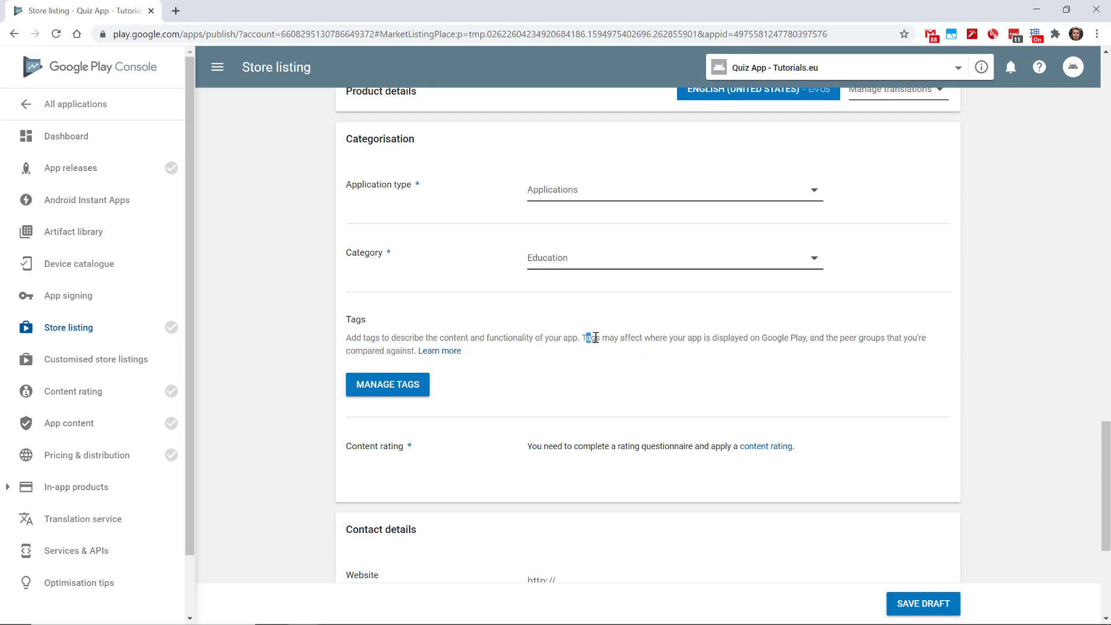
pyautogui.moveTo(595, 337); pyautogui.dragTo(419, 349)
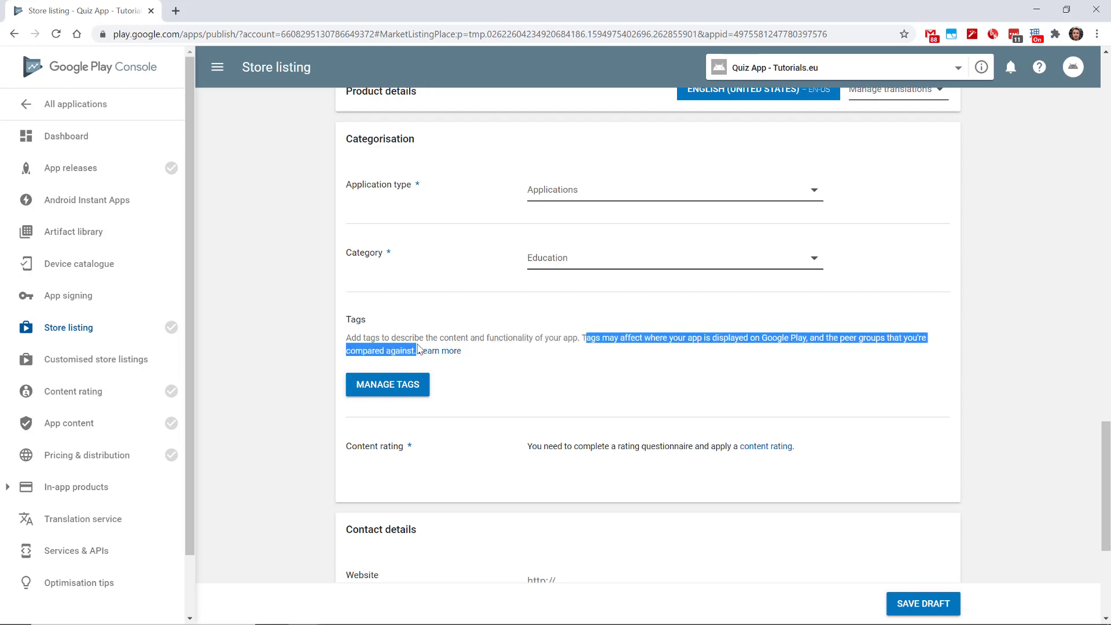
pyautogui.click(574, 365)
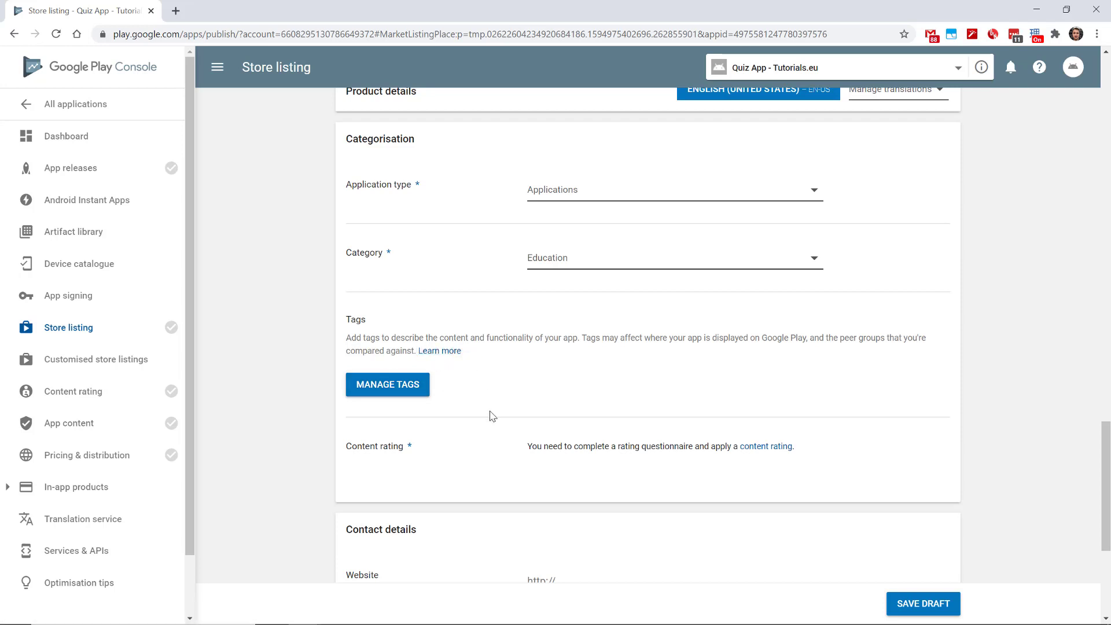
pyautogui.scroll(-1, 489, 414)
pyautogui.scroll(-2, 746, 381)
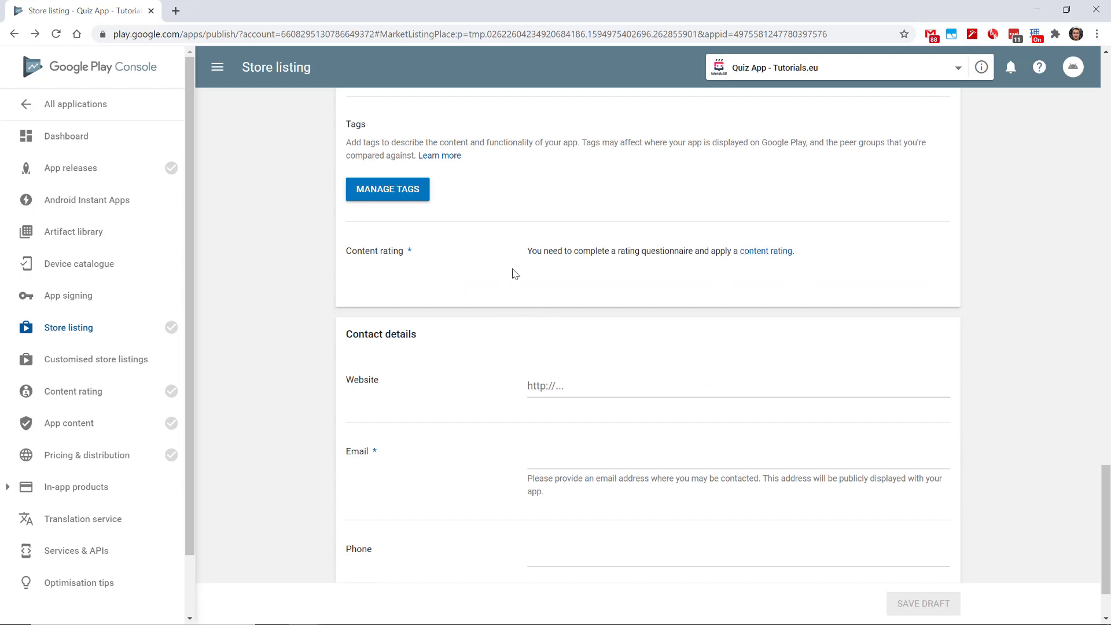
pyautogui.scroll(-1, 497, 286)
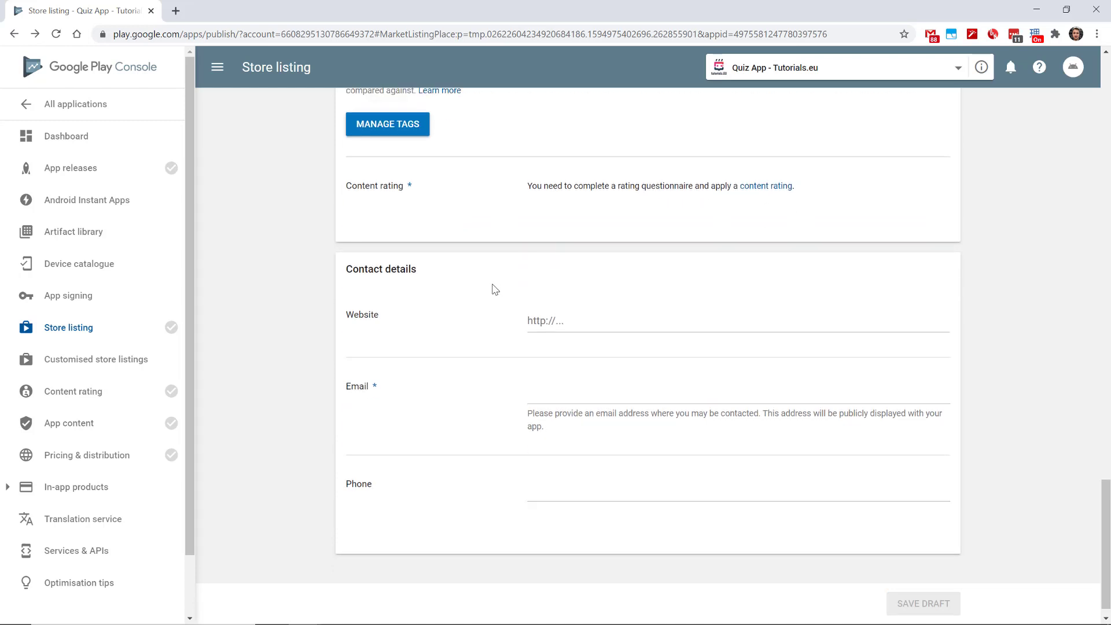
pyautogui.click(561, 322)
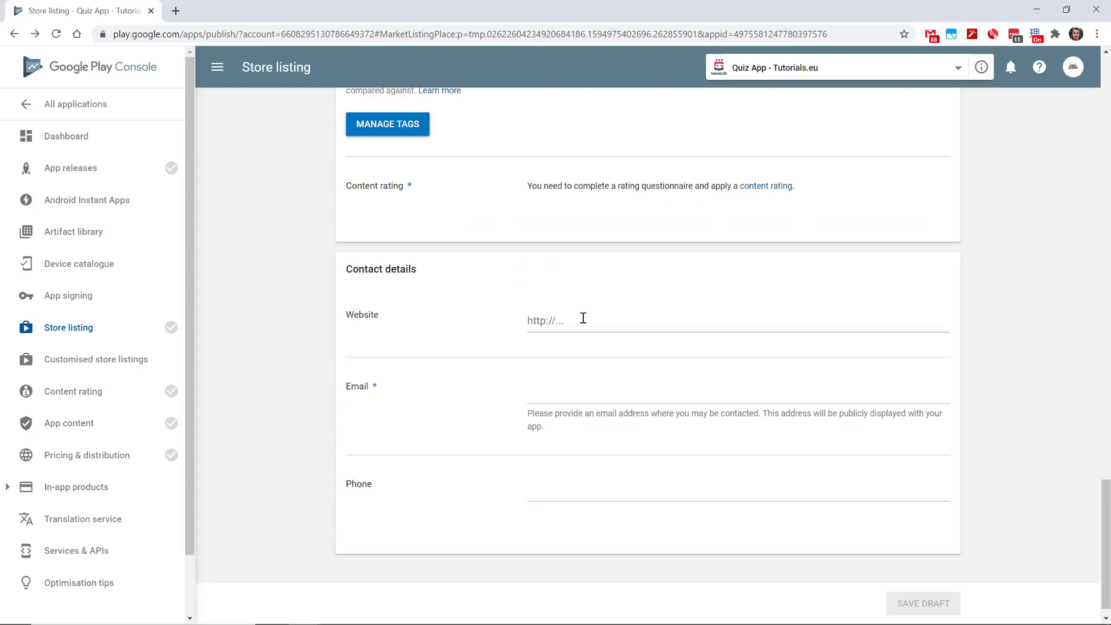
pyautogui.click(579, 392)
pyautogui.click(559, 323)
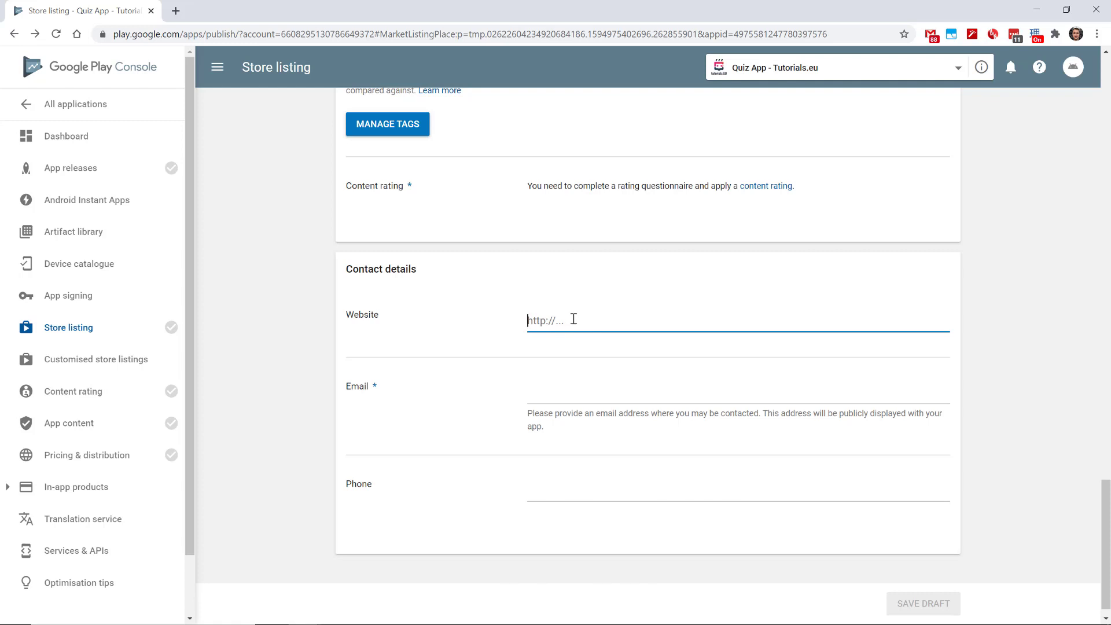
pyautogui.write('t')
pyautogui.press('BackSpace')
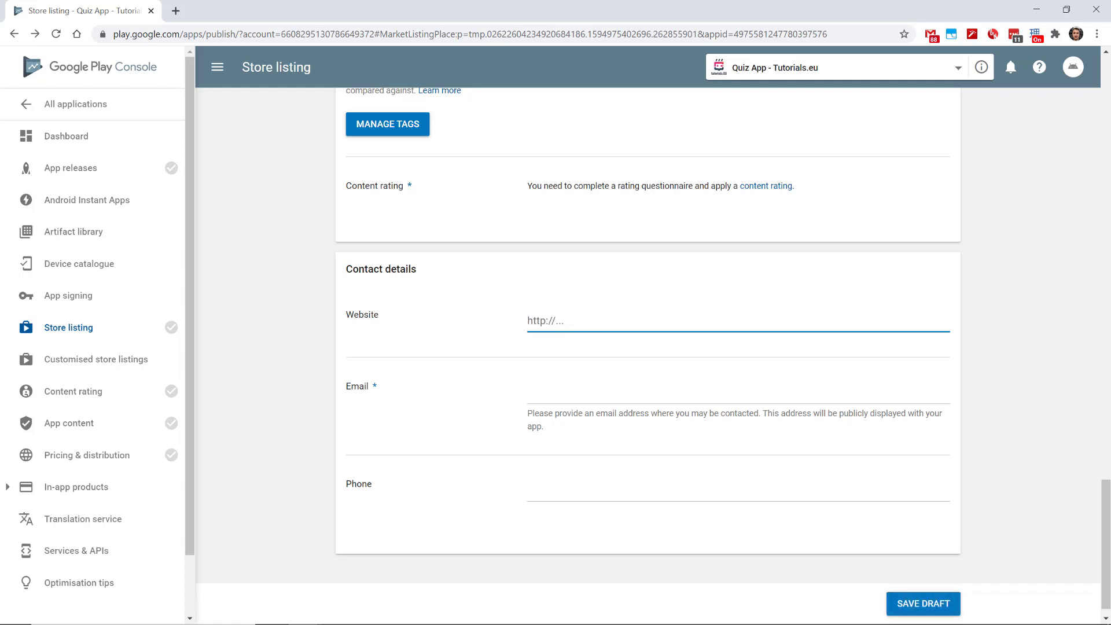
pyautogui.write('https://tutorials.eu/')
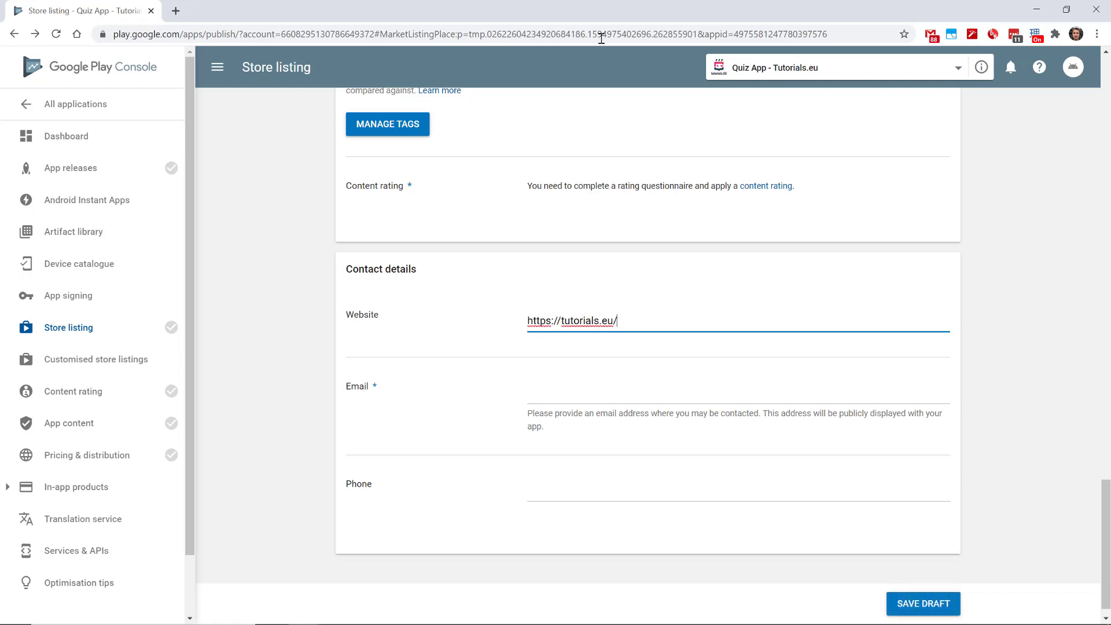
pyautogui.click(564, 403)
pyautogui.scroll(5, 636, 401)
pyautogui.click(922, 604)
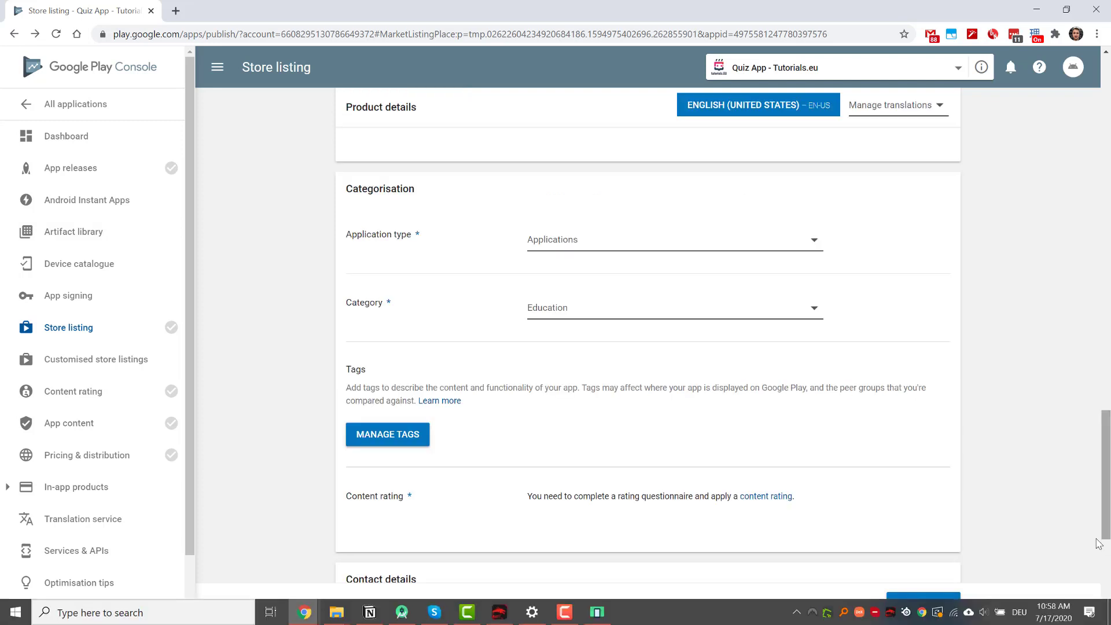
# Open the app releases overview and check the outstanding tasks for app releases, app content, and pricing and distribution.
pyautogui.click(94, 172)
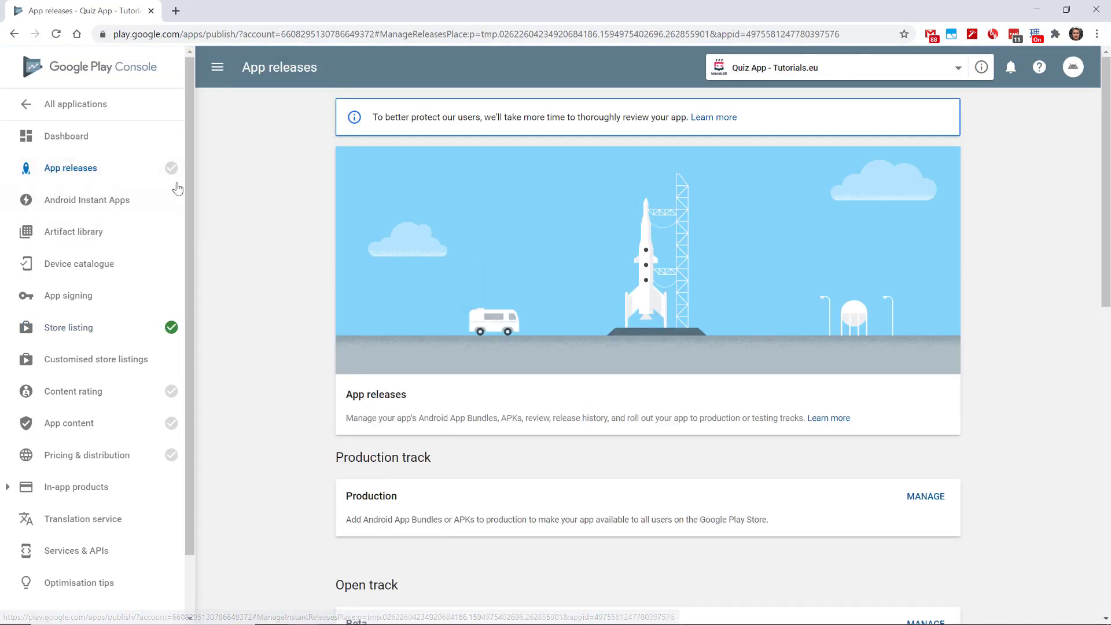
pyautogui.moveTo(173, 173)
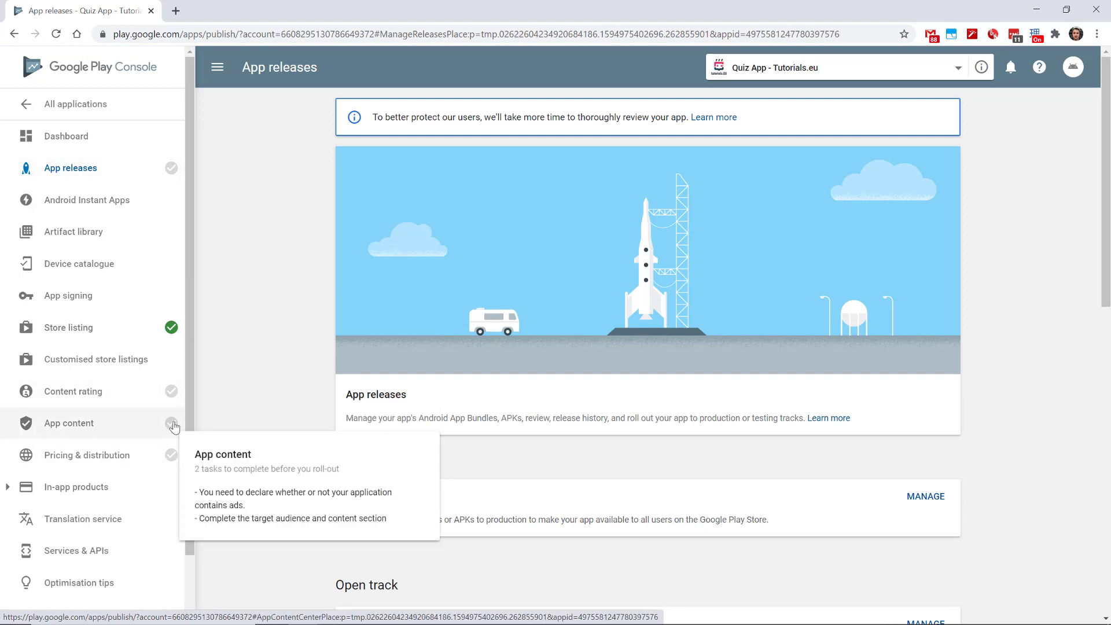
pyautogui.moveTo(175, 456)
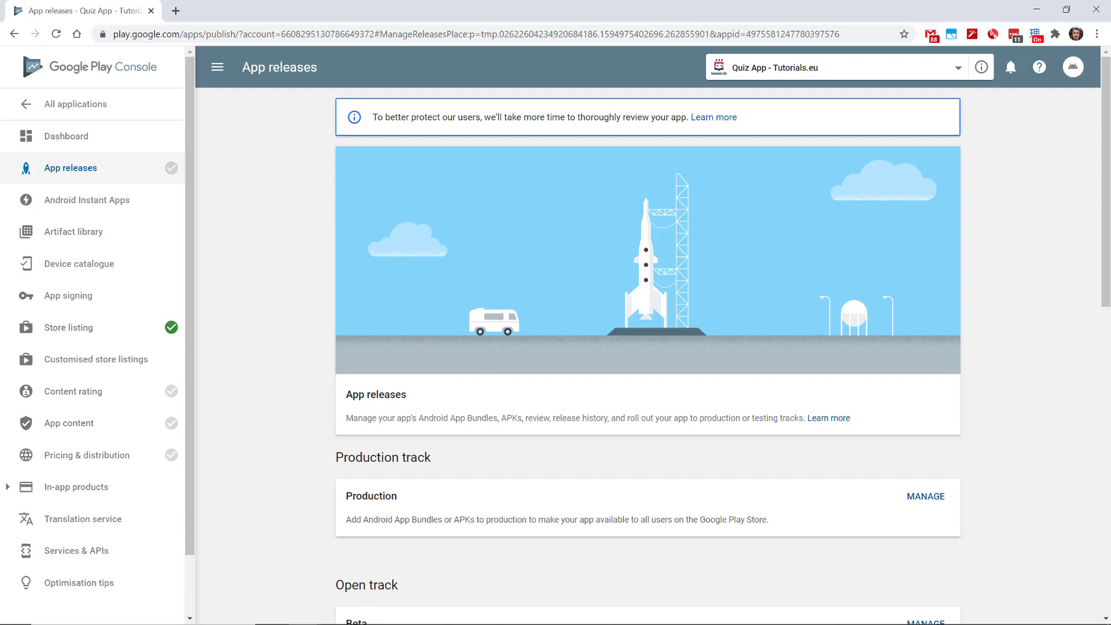
# Create a new release on the production track and read the option to let Google manage the app signing key.
pyautogui.scroll(-1, 647, 347)
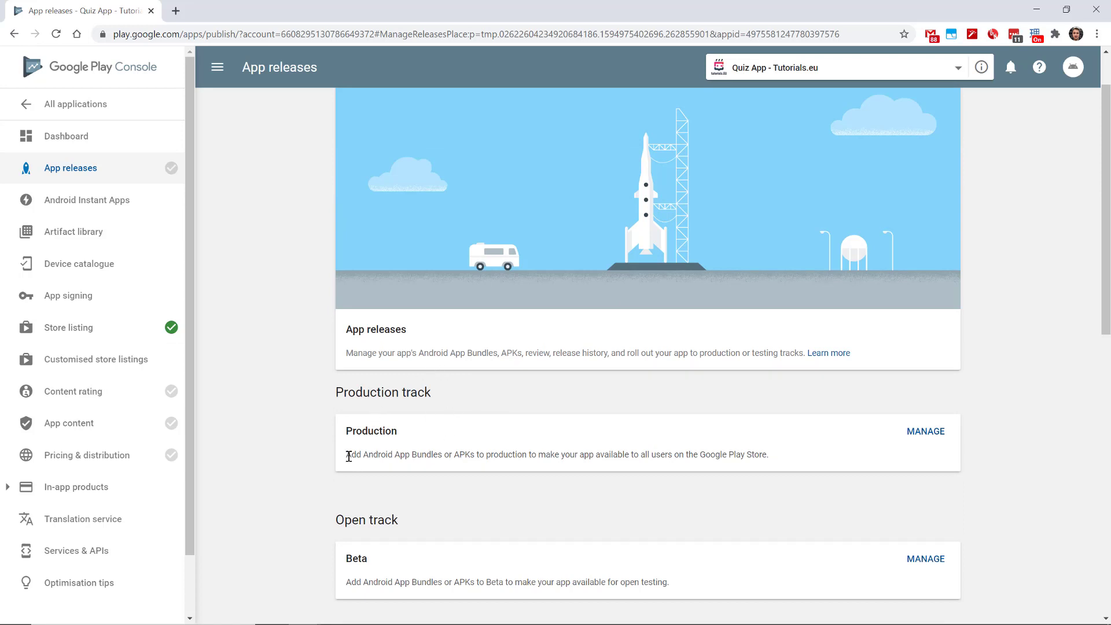
pyautogui.moveTo(348, 457); pyautogui.dragTo(773, 455)
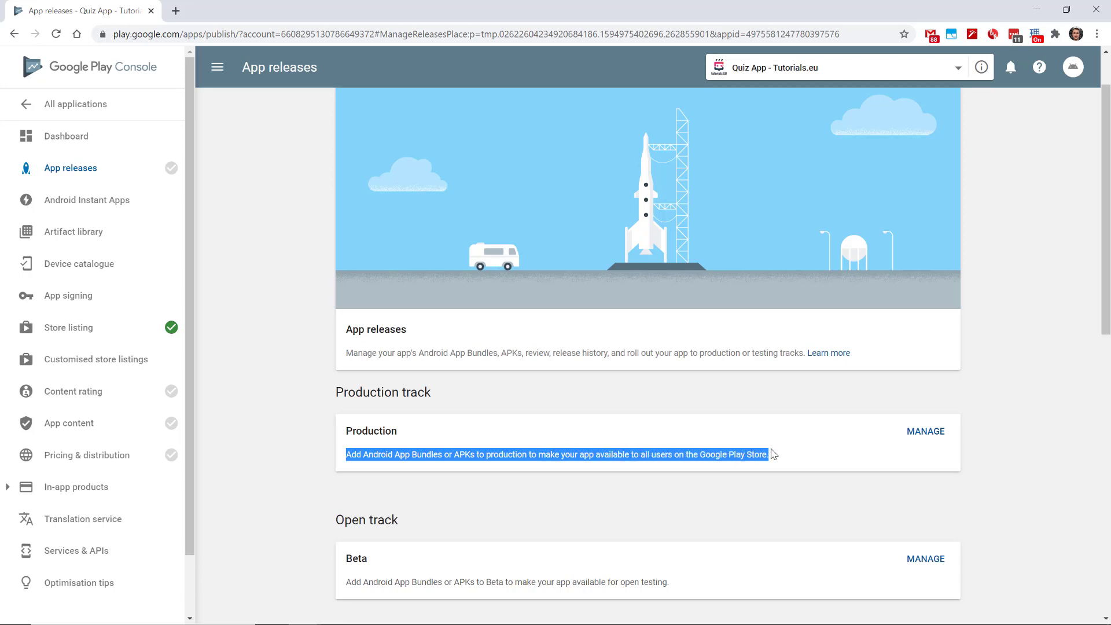
pyautogui.click(918, 431)
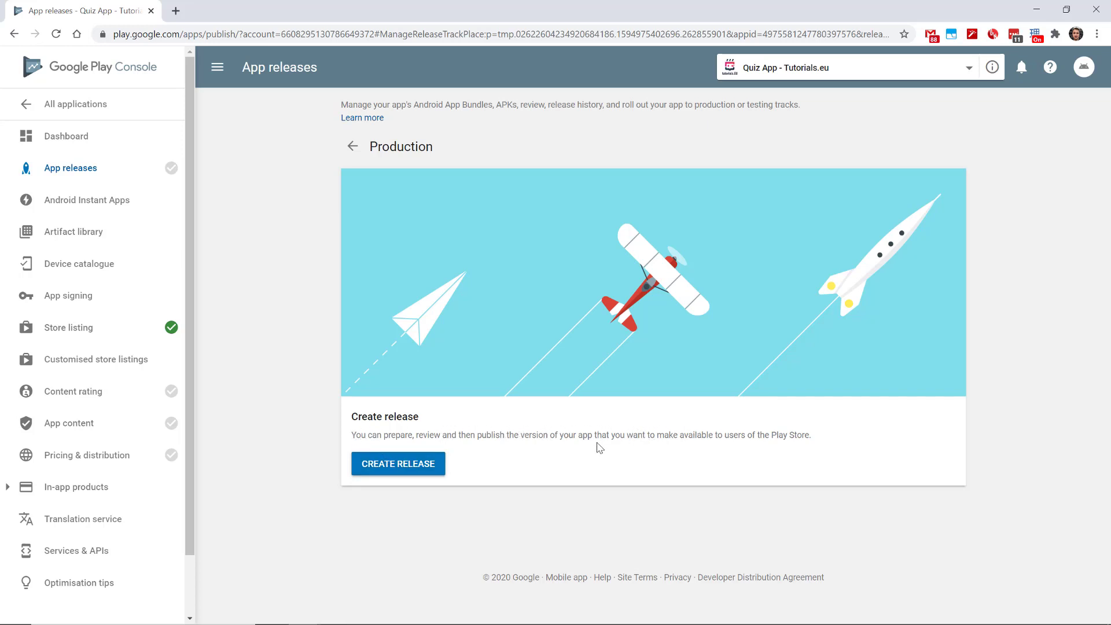
pyautogui.click(442, 470)
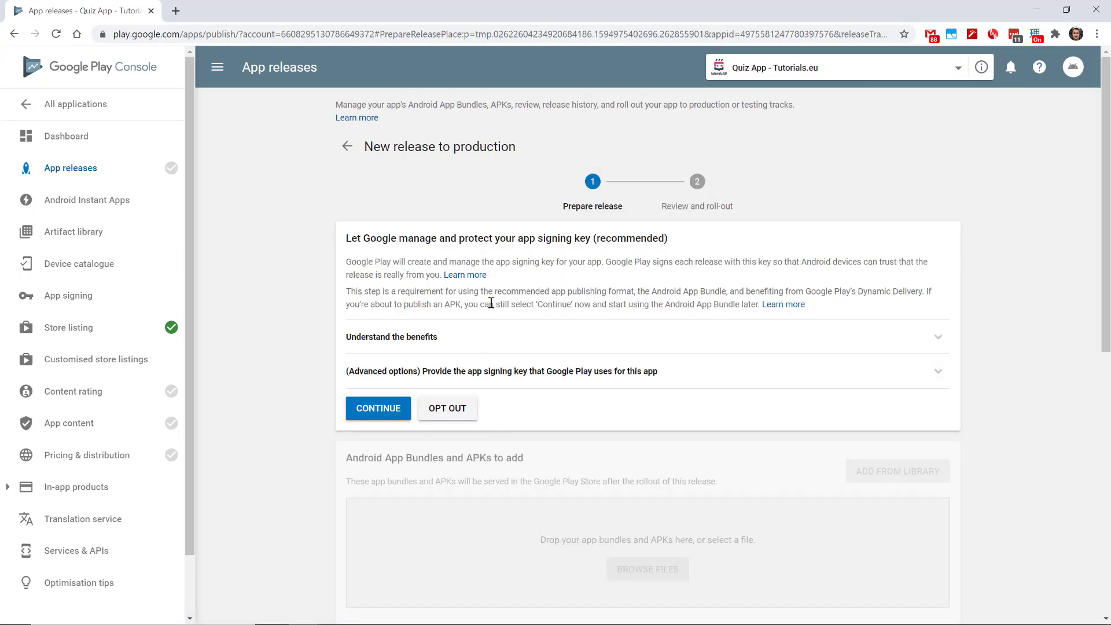
pyautogui.tripleClick(564, 237)
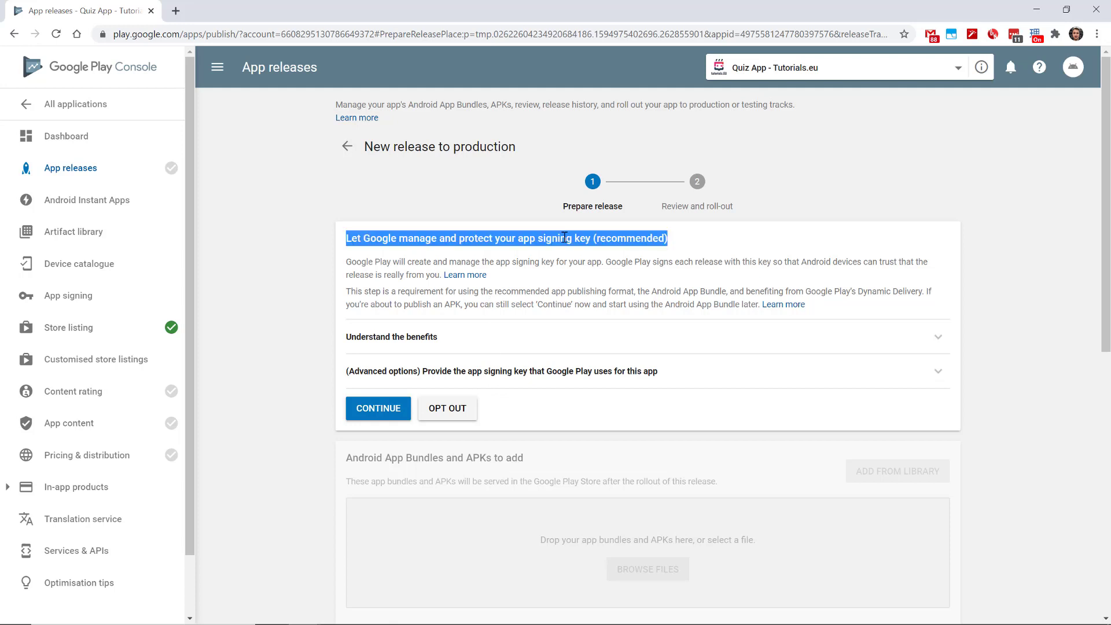
# Let Google manage and protect the app signing key for the production release and accept the app signing terms.
pyautogui.doubleClick(622, 238)
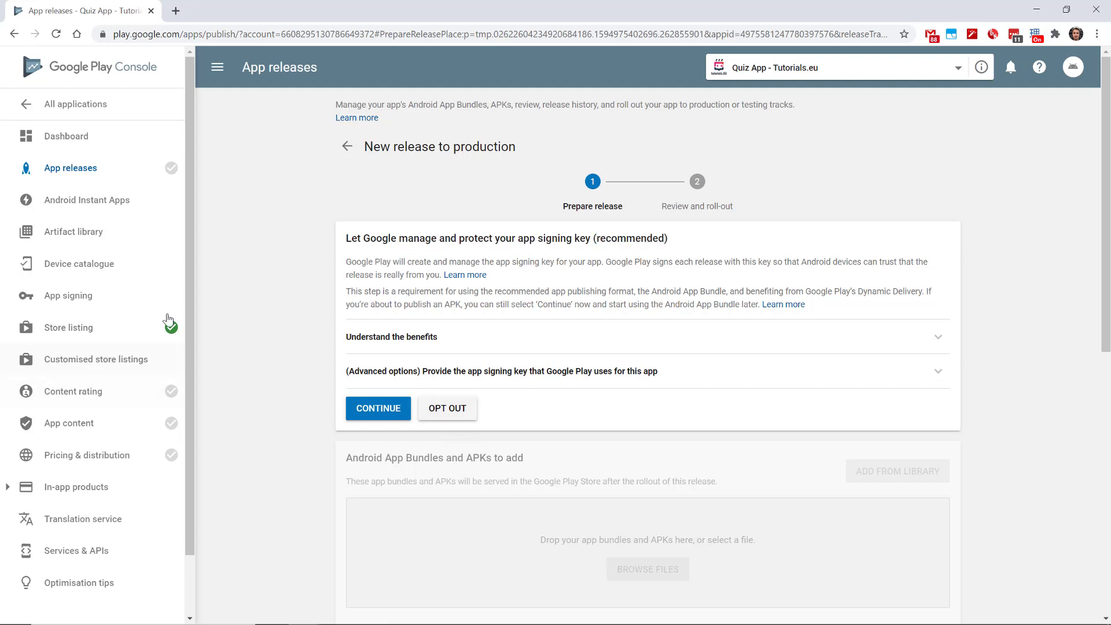
pyautogui.click(386, 410)
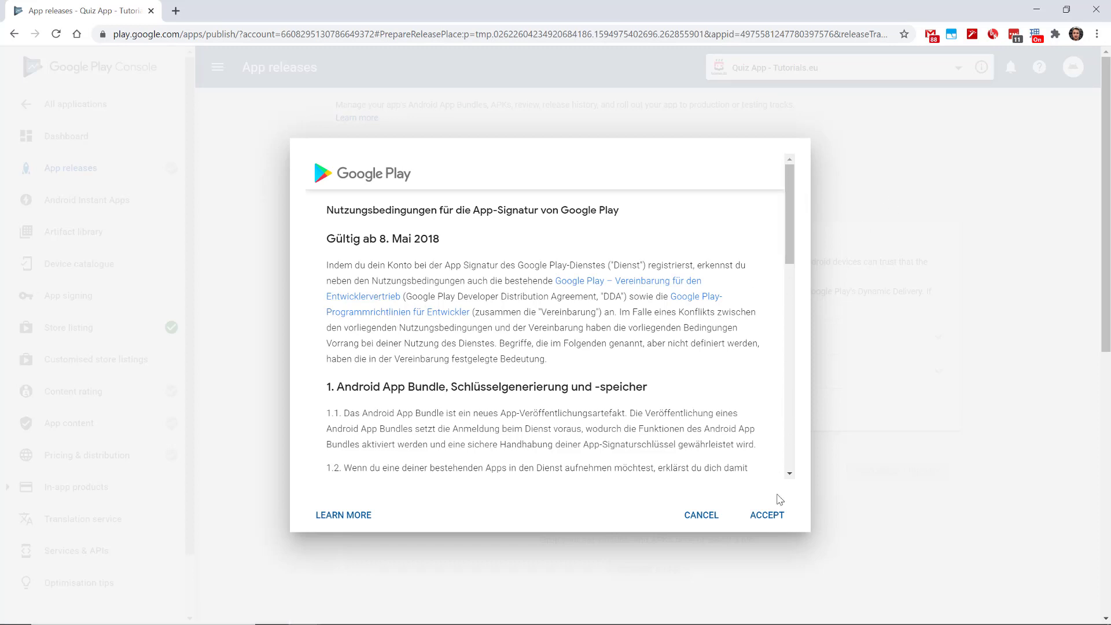
pyautogui.click(769, 513)
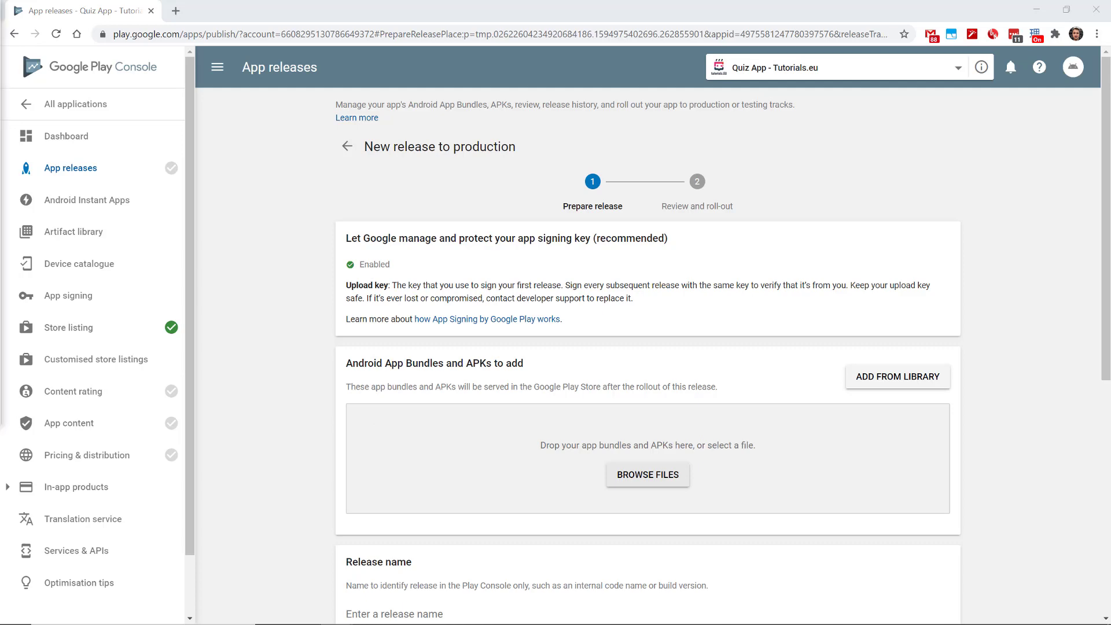
# Upload quiz_app.apk from the project's app\release folder to the new production release.
pyautogui.doubleClick(405, 281)
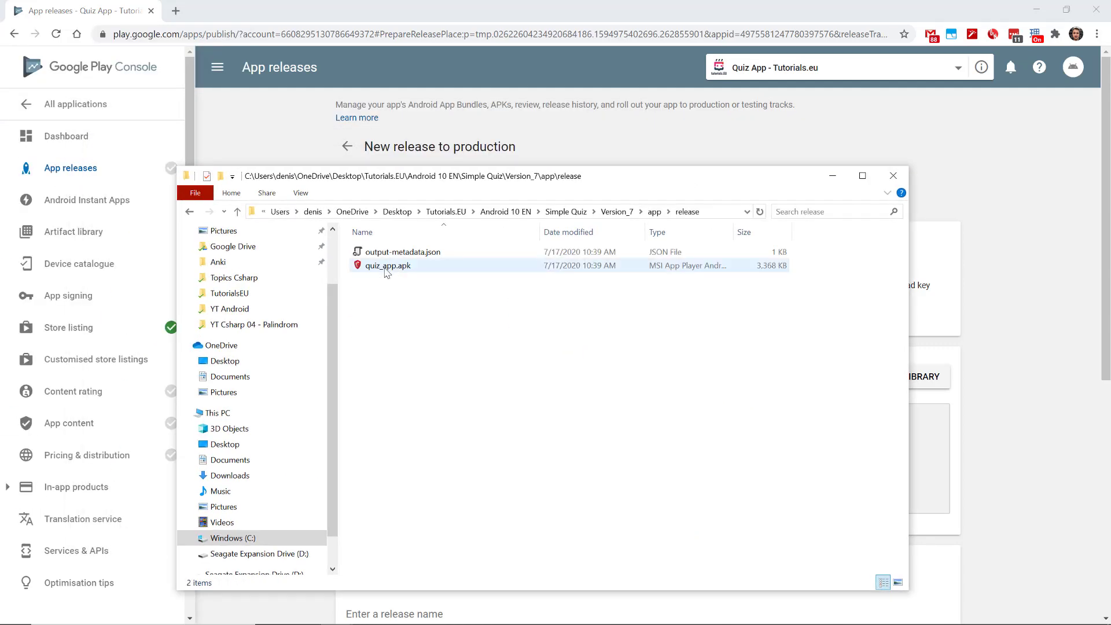
pyautogui.moveTo(486, 184); pyautogui.dragTo(843, 184)
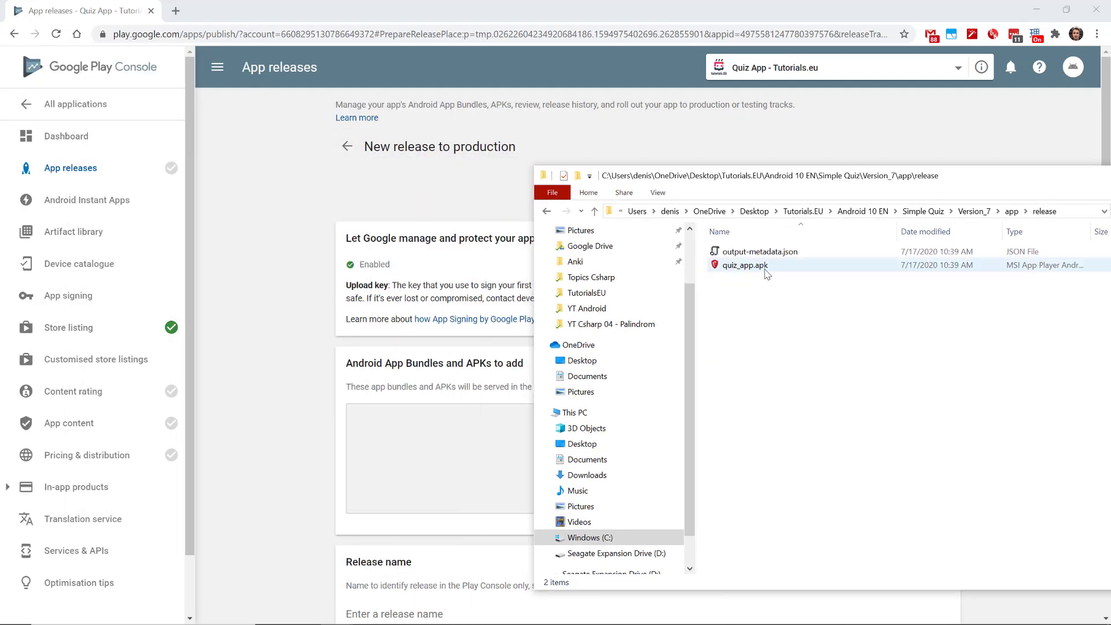
pyautogui.moveTo(765, 273); pyautogui.dragTo(405, 461)
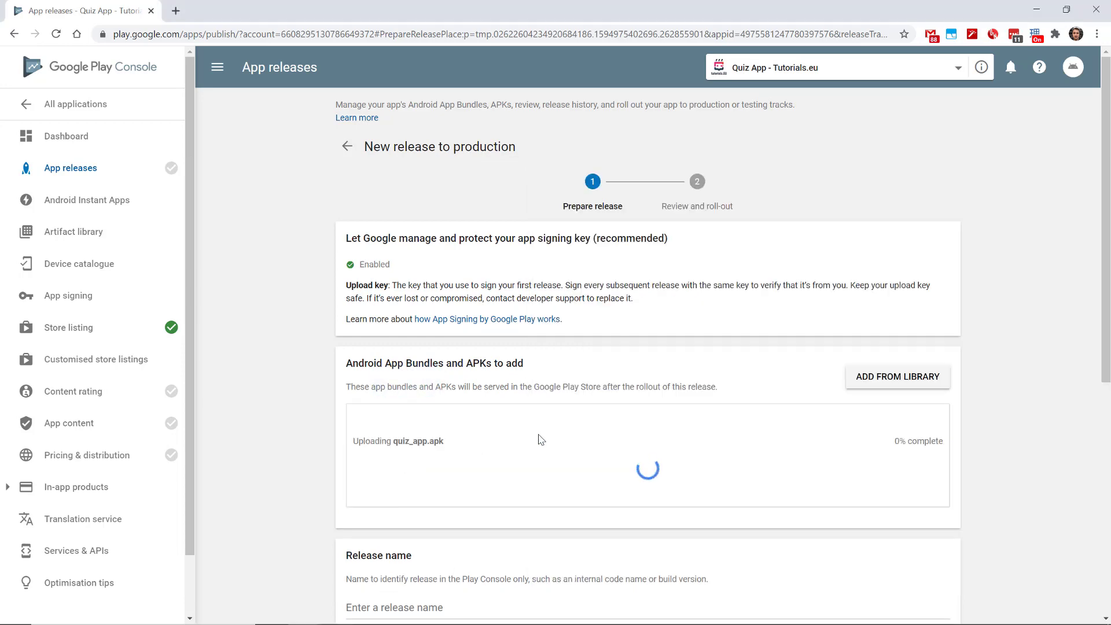
# Check the uploaded APK's version code and the suggested release name.
pyautogui.scroll(-2, 349, 346)
pyautogui.scroll(-1, 349, 345)
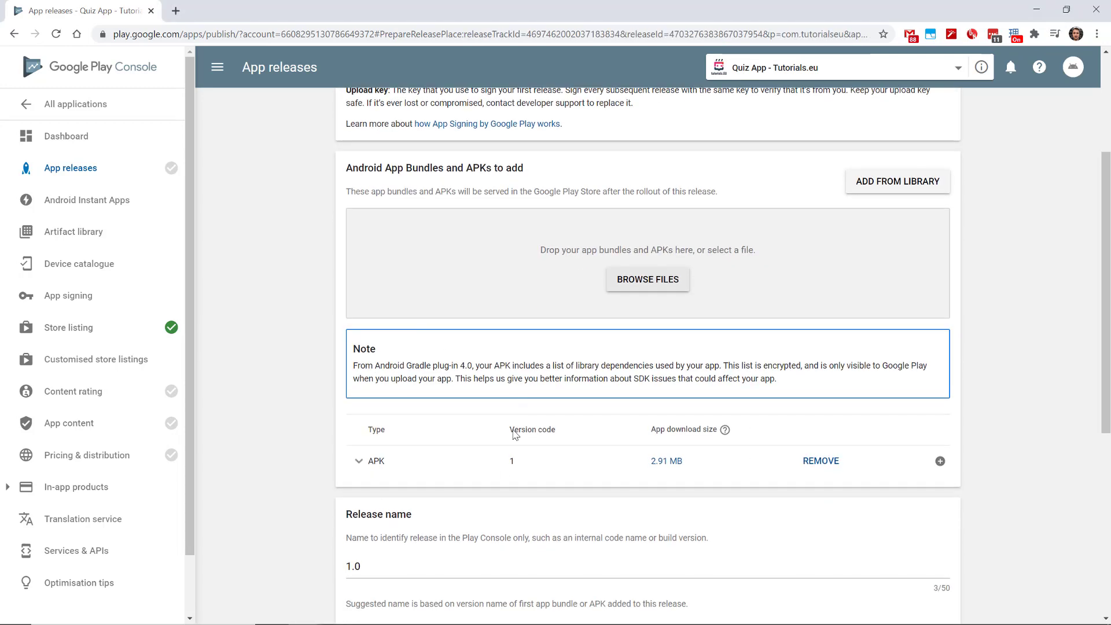
pyautogui.doubleClick(512, 461)
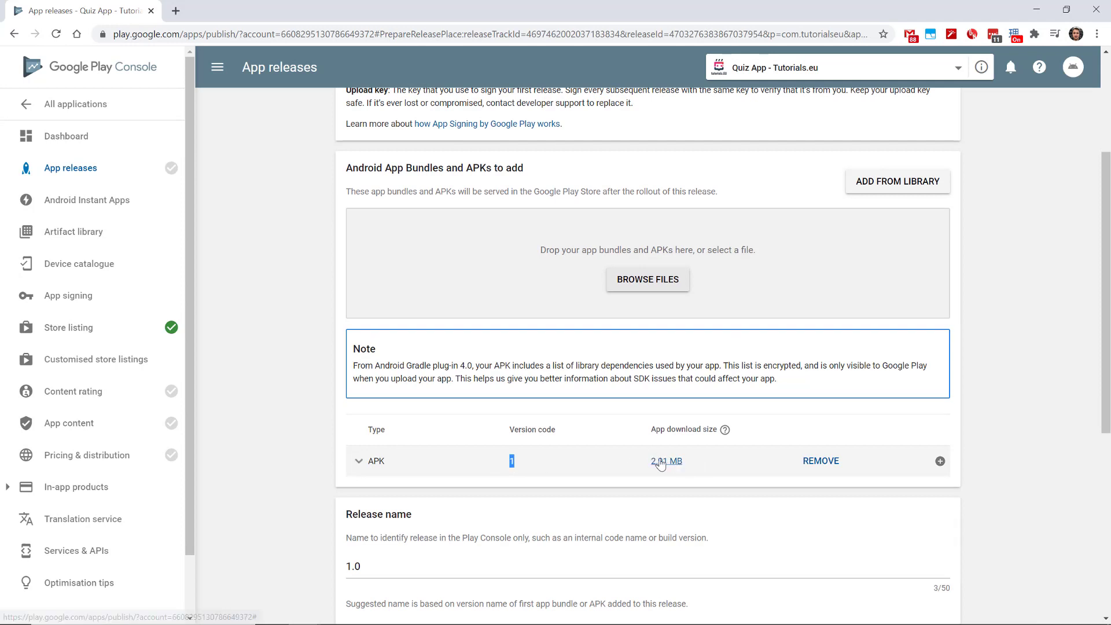
pyautogui.scroll(-3, 362, 368)
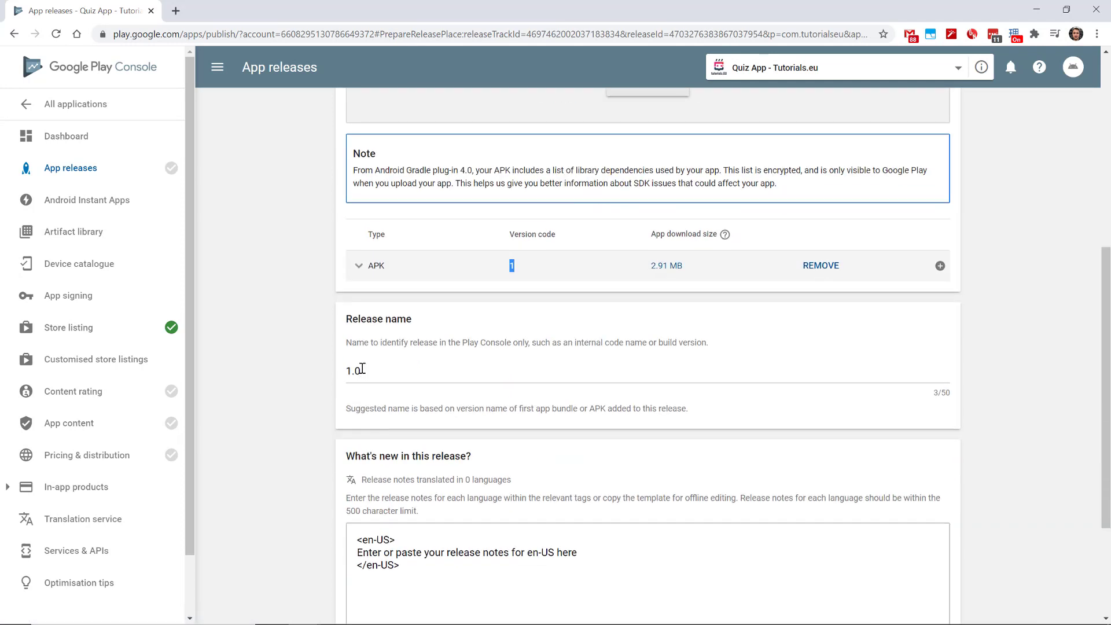
pyautogui.click(358, 368)
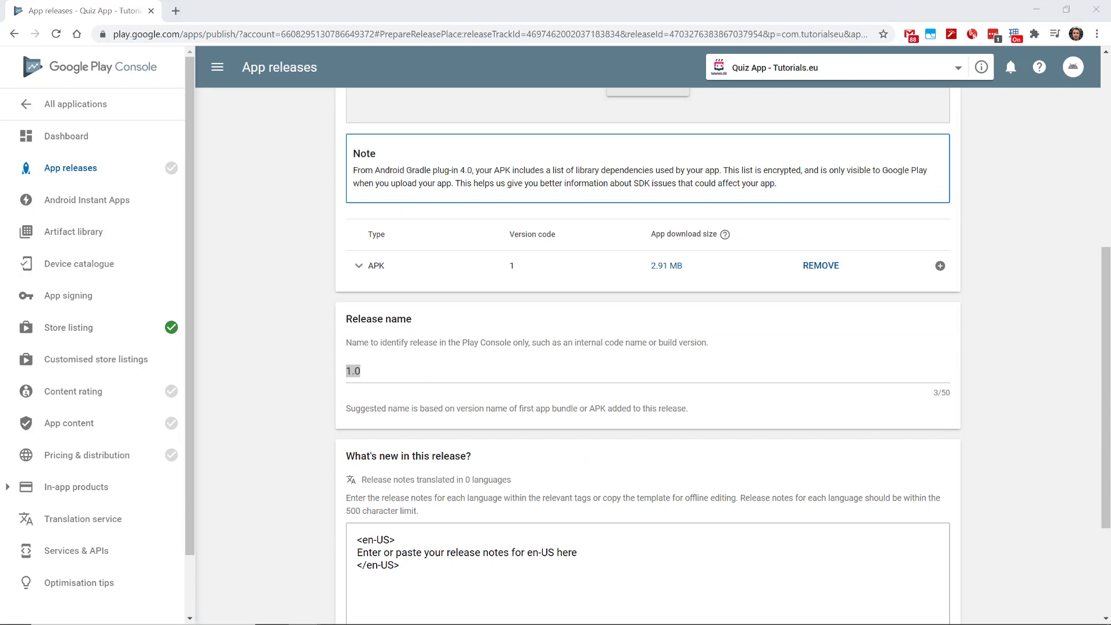
# Switch to Android Studio and examine the version code and version name under defaultConfig in the app module's build.gradle.
pyautogui.hotkey('alt', 'Tab')
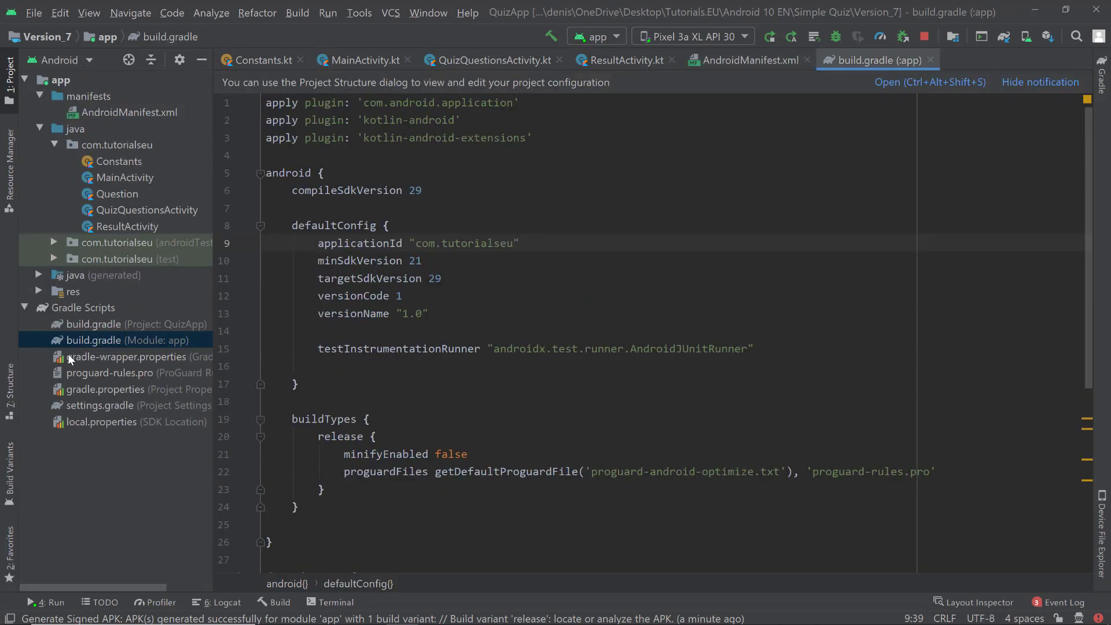
pyautogui.click(102, 345)
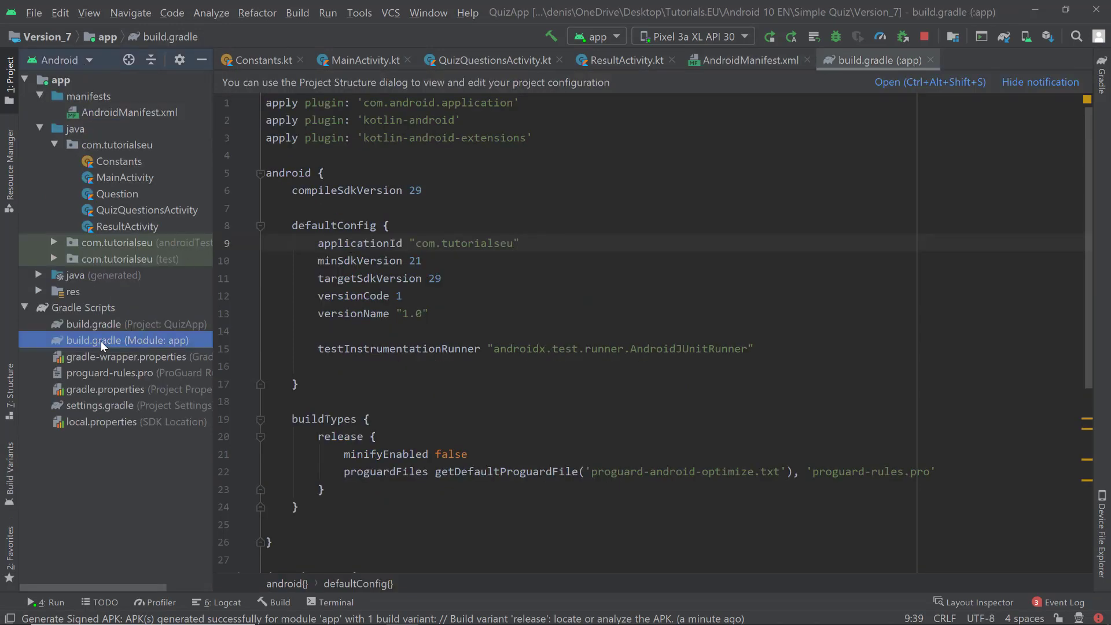
pyautogui.moveTo(293, 226); pyautogui.dragTo(293, 383)
pyautogui.click(365, 266)
pyautogui.doubleClick(364, 266)
pyautogui.moveTo(403, 296); pyautogui.dragTo(428, 313)
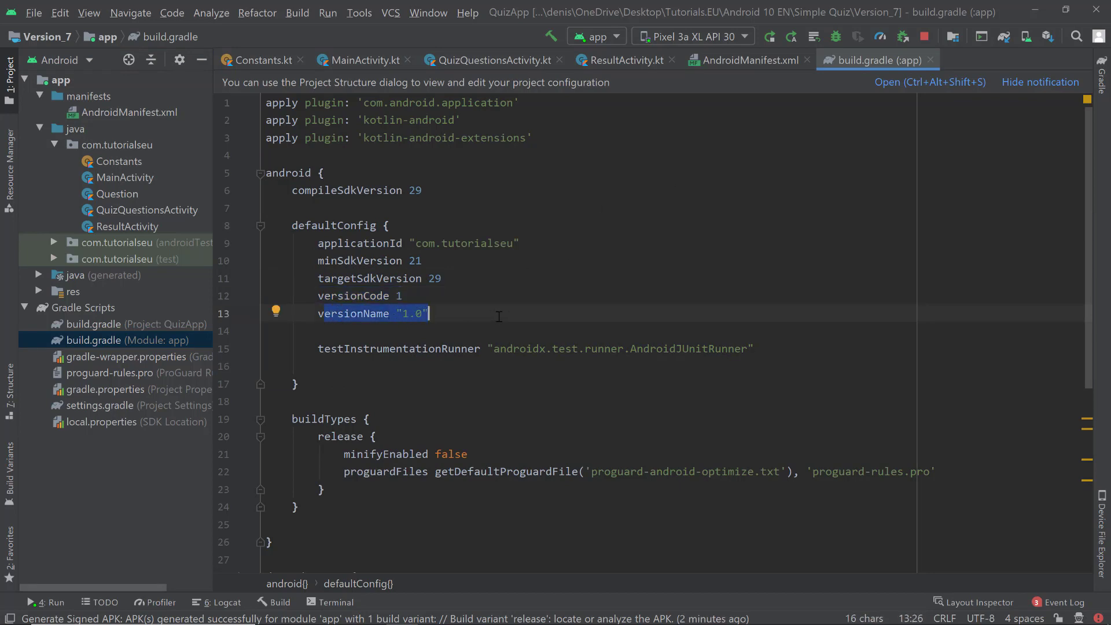
# Return to Google Play Console and compare the APK's version code and the release name with the Gradle values.
pyautogui.hotkey('alt', 'Tab')
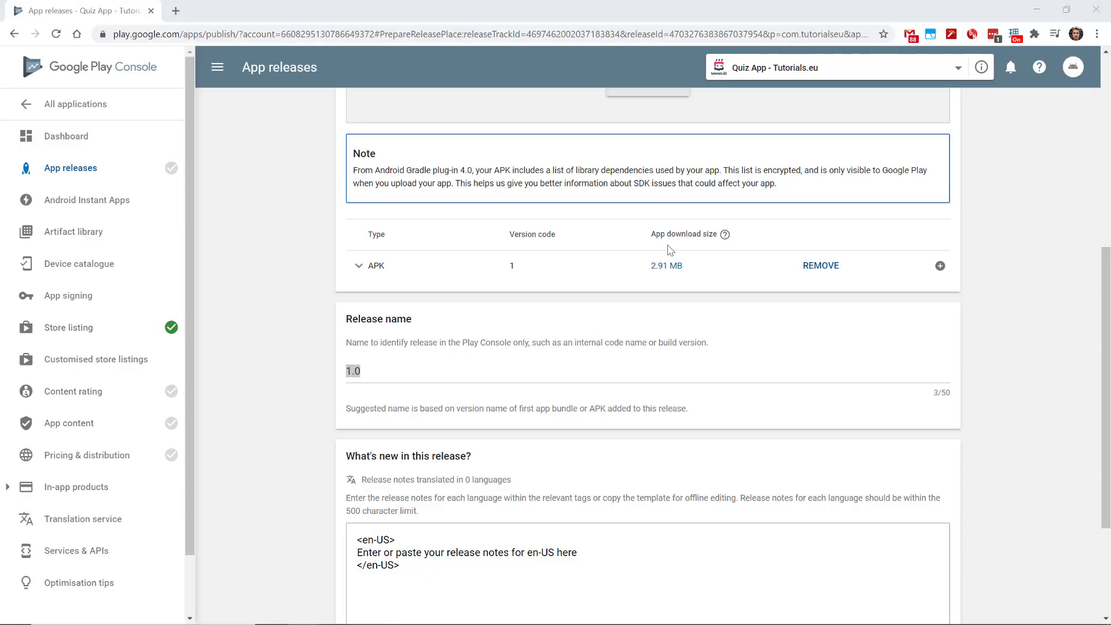
pyautogui.doubleClick(510, 266)
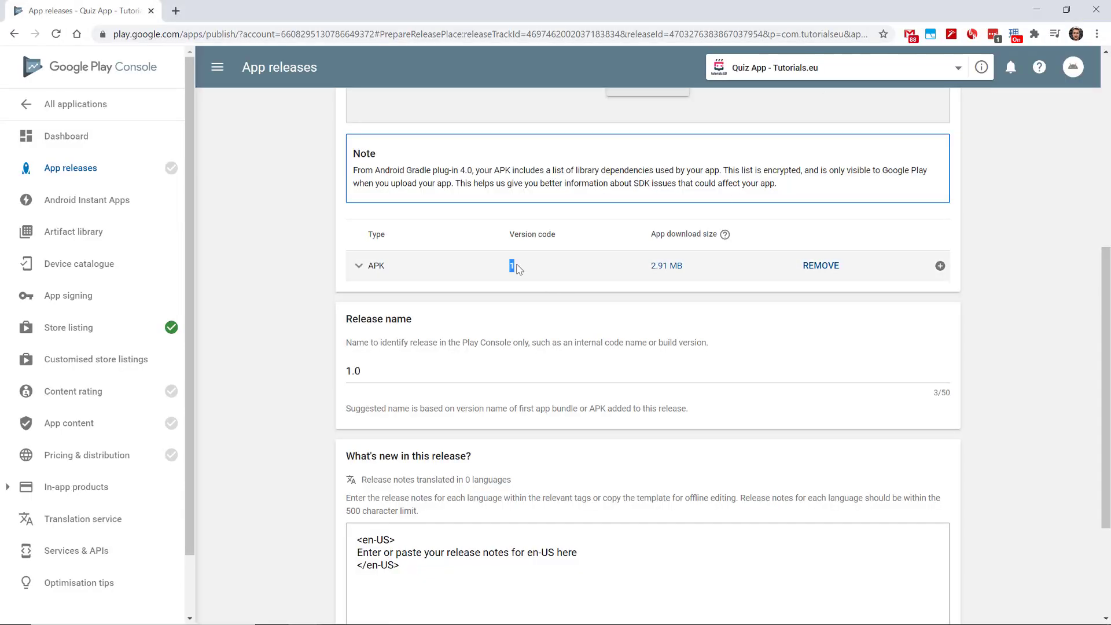
pyautogui.doubleClick(364, 366)
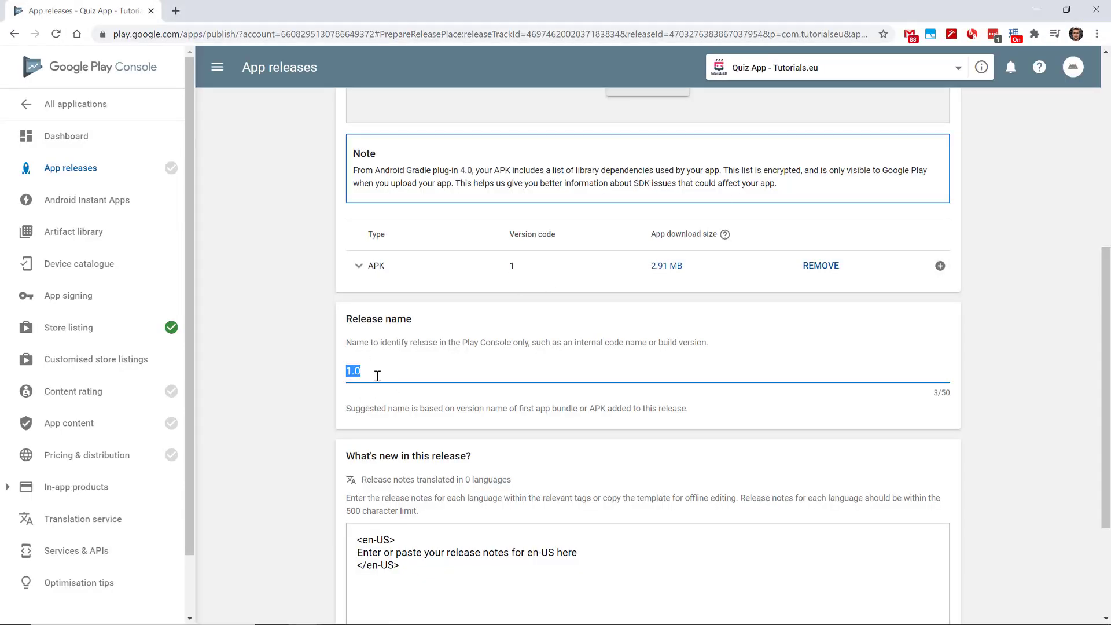
pyautogui.click(303, 413)
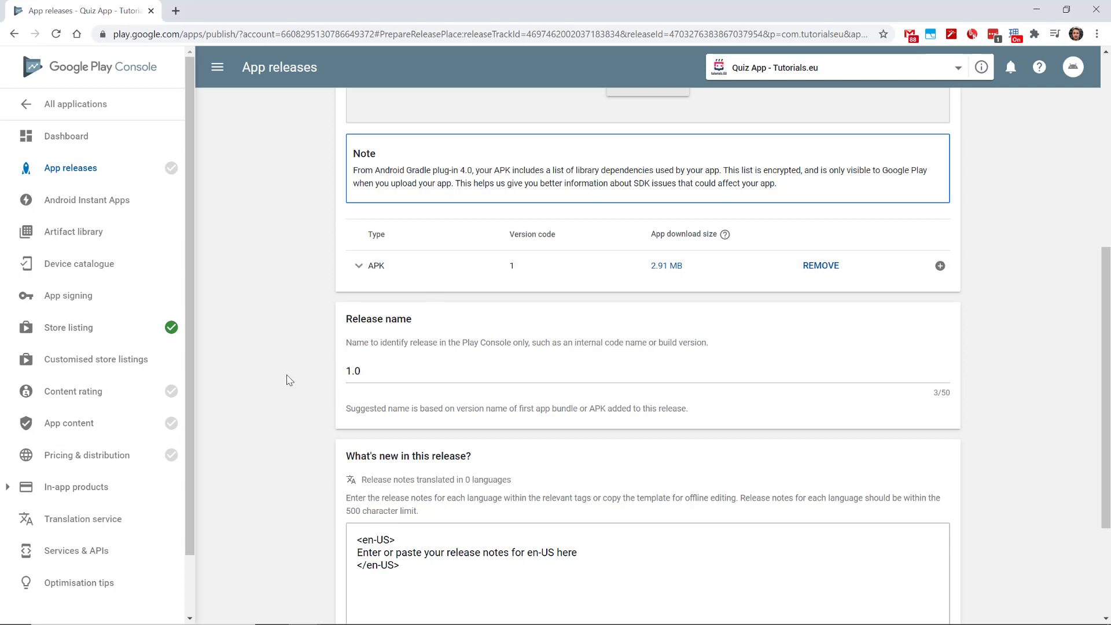
# Replace the placeholder en-US release notes with "Initial release" and save the release.
pyautogui.scroll(-1, 315, 413)
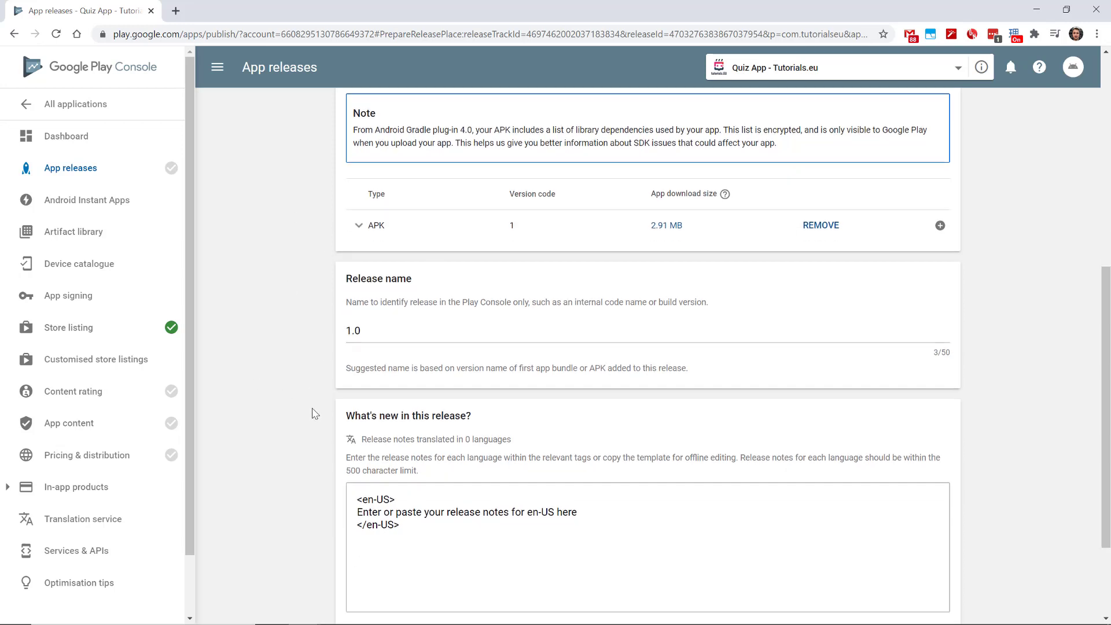
pyautogui.scroll(-3, 314, 413)
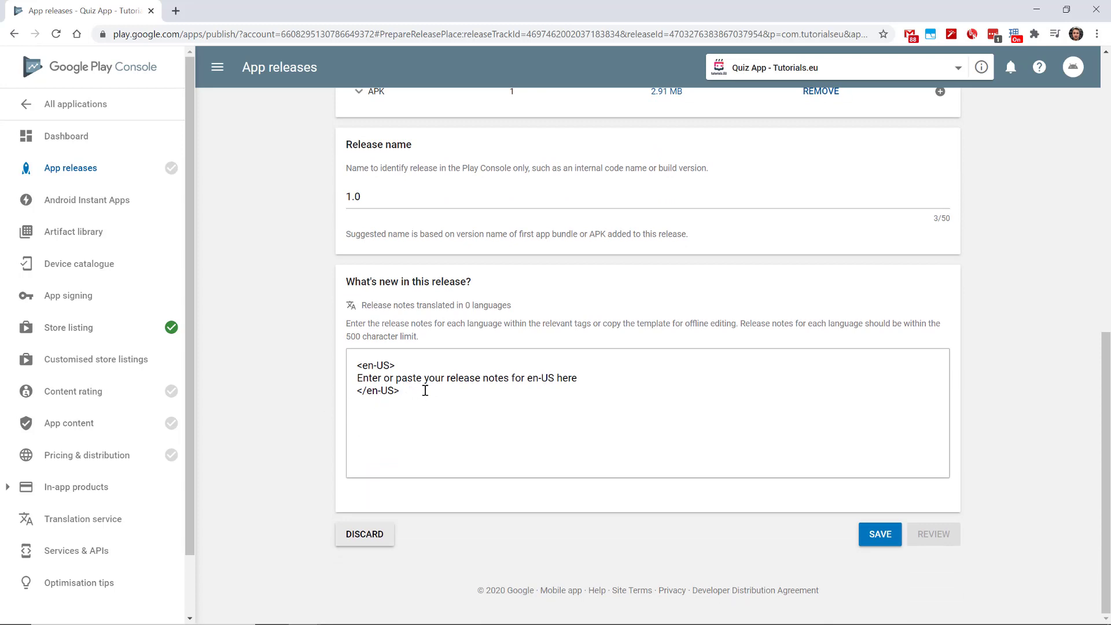
pyautogui.moveTo(425, 390); pyautogui.dragTo(345, 356)
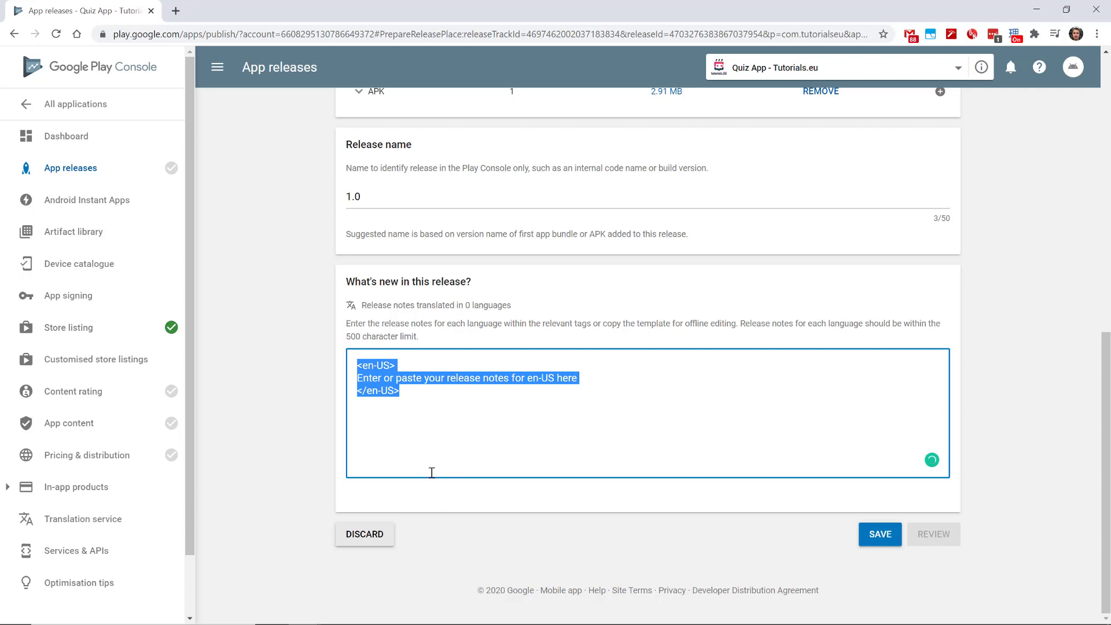
pyautogui.moveTo(592, 377); pyautogui.dragTo(359, 379)
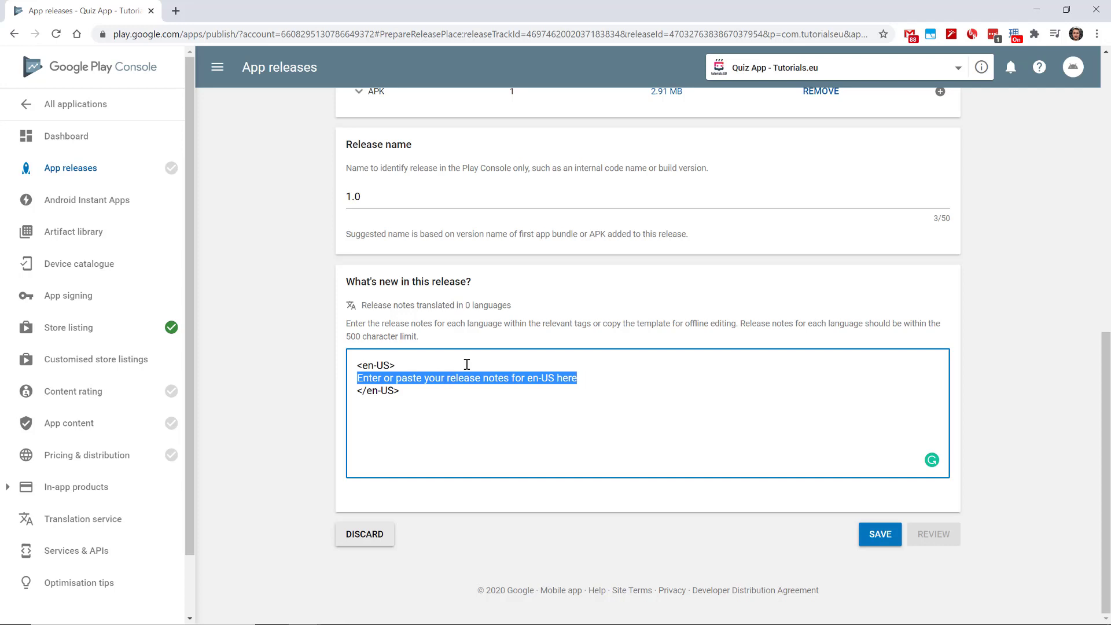
pyautogui.write('Initial release')
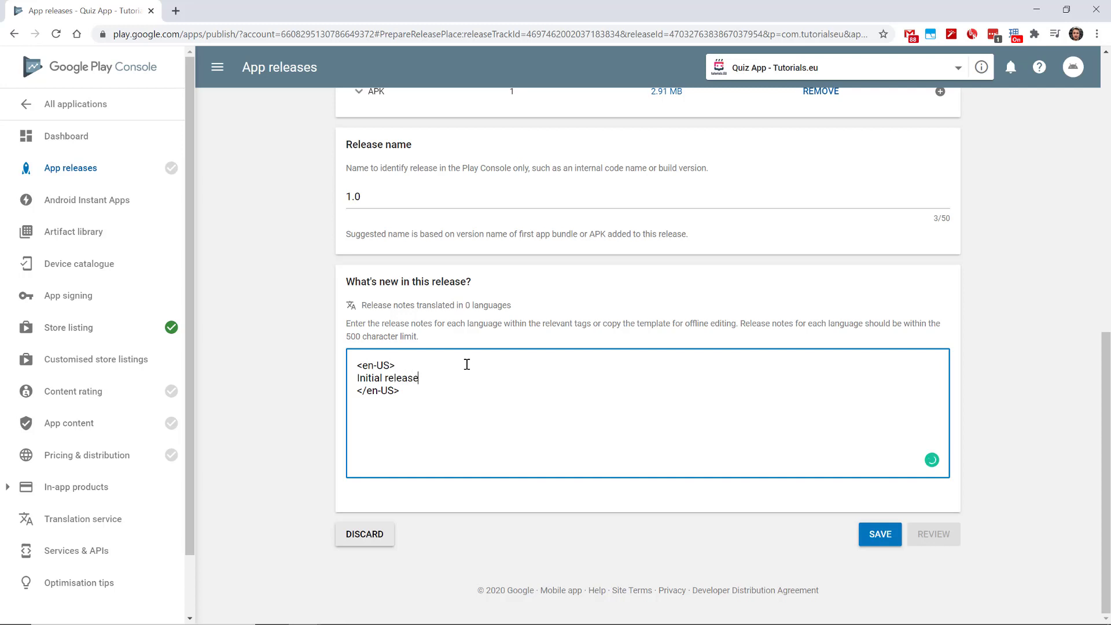
pyautogui.click(879, 533)
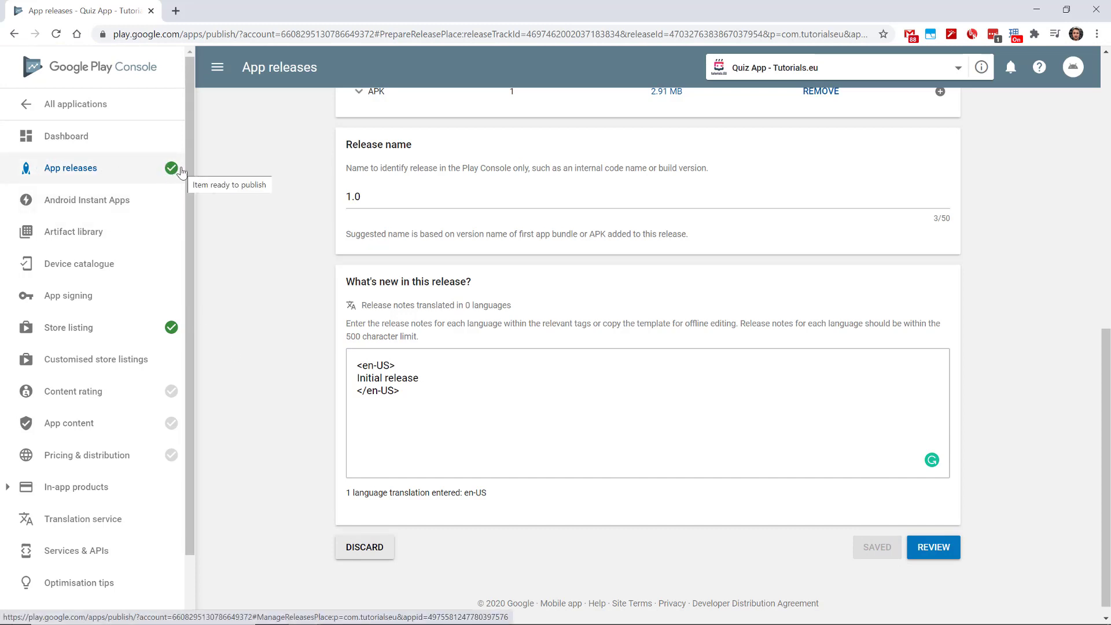
# Start the content rating questionnaire, fill in and confirm the contact email address, and choose the Reference, News or Educational category.
pyautogui.click(81, 390)
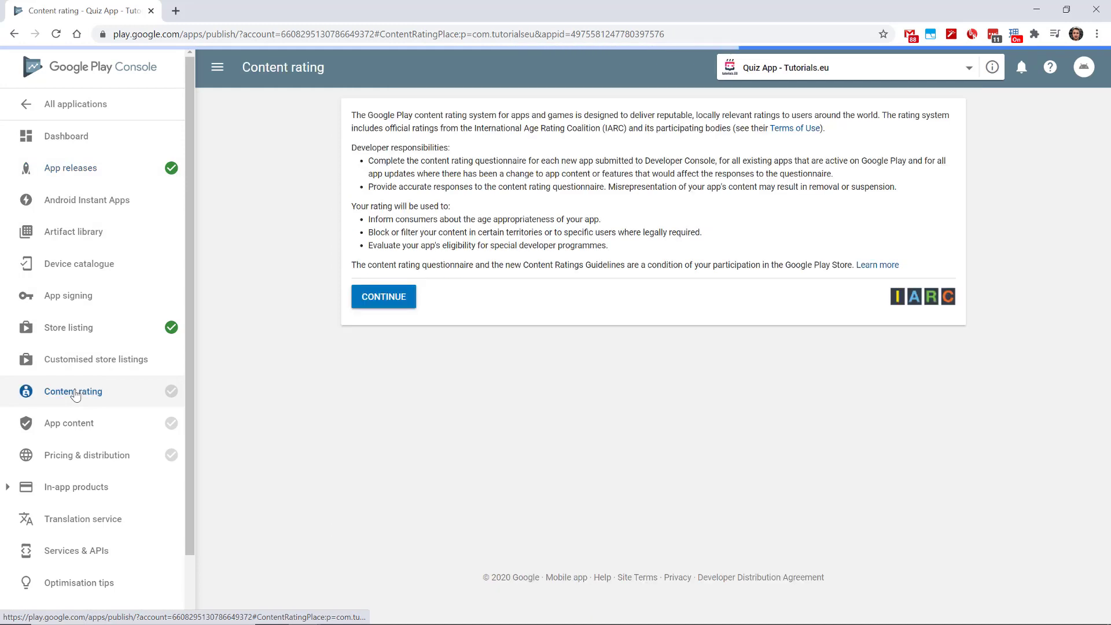
pyautogui.click(379, 305)
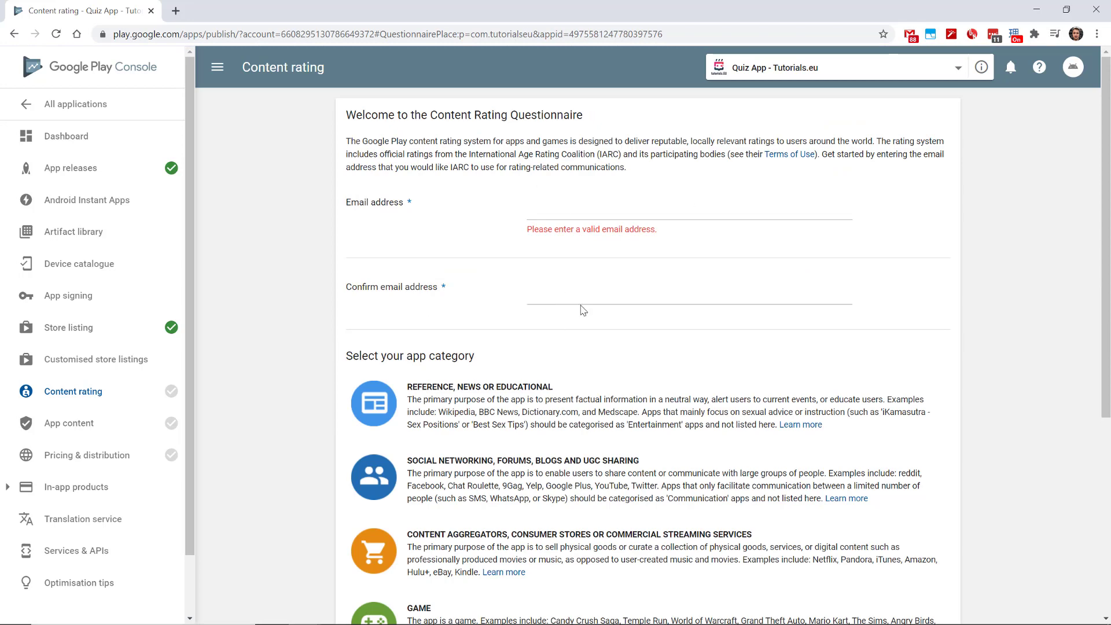
pyautogui.scroll(-5, 560, 315)
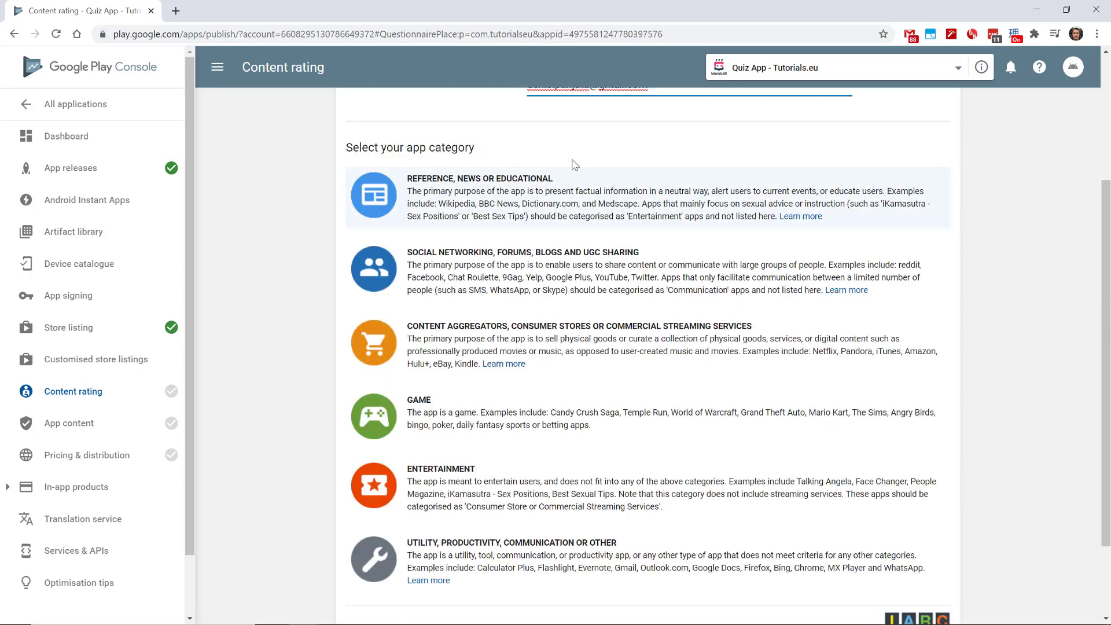
pyautogui.scroll(1, 329, 257)
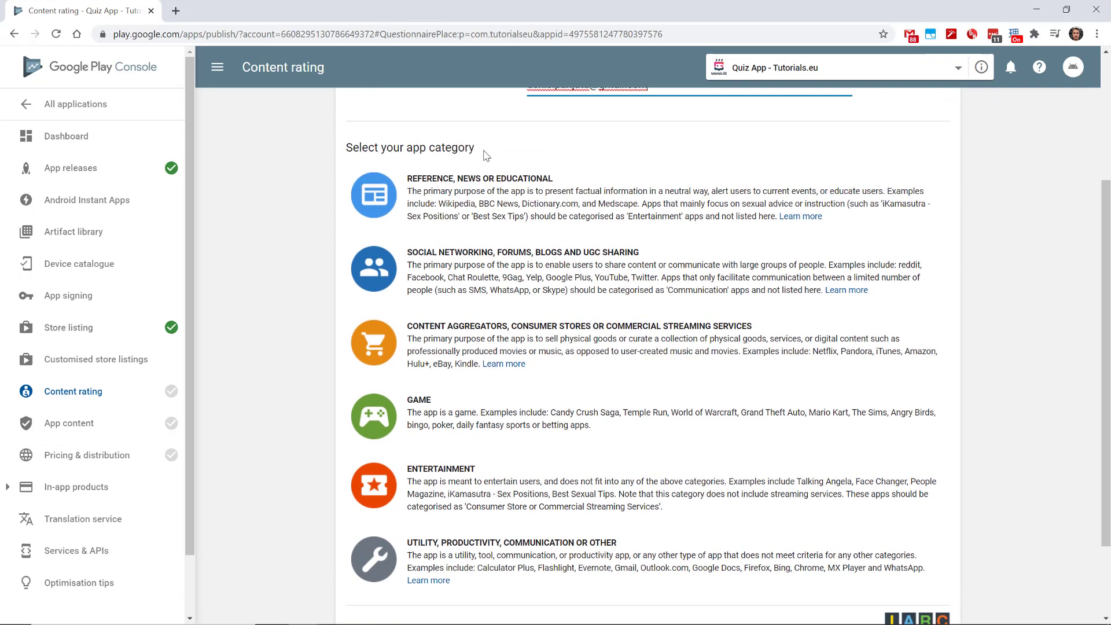
pyautogui.click(519, 207)
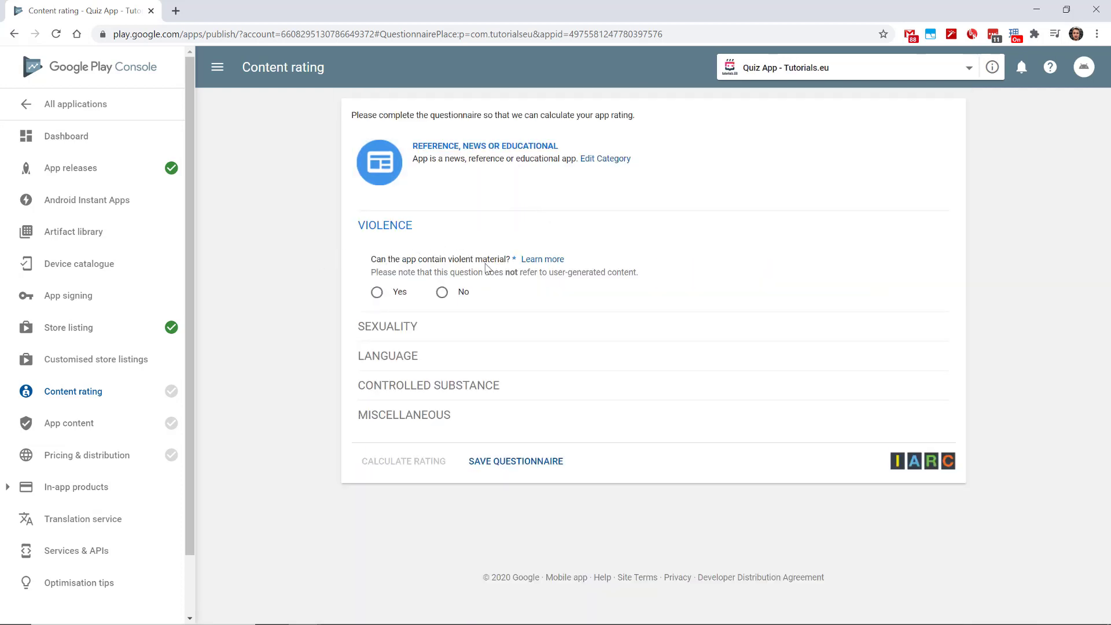
# Answer No to the rating questions on violent material, sexual material or nudity, offensive language and illegal drugs.
pyautogui.click(441, 292)
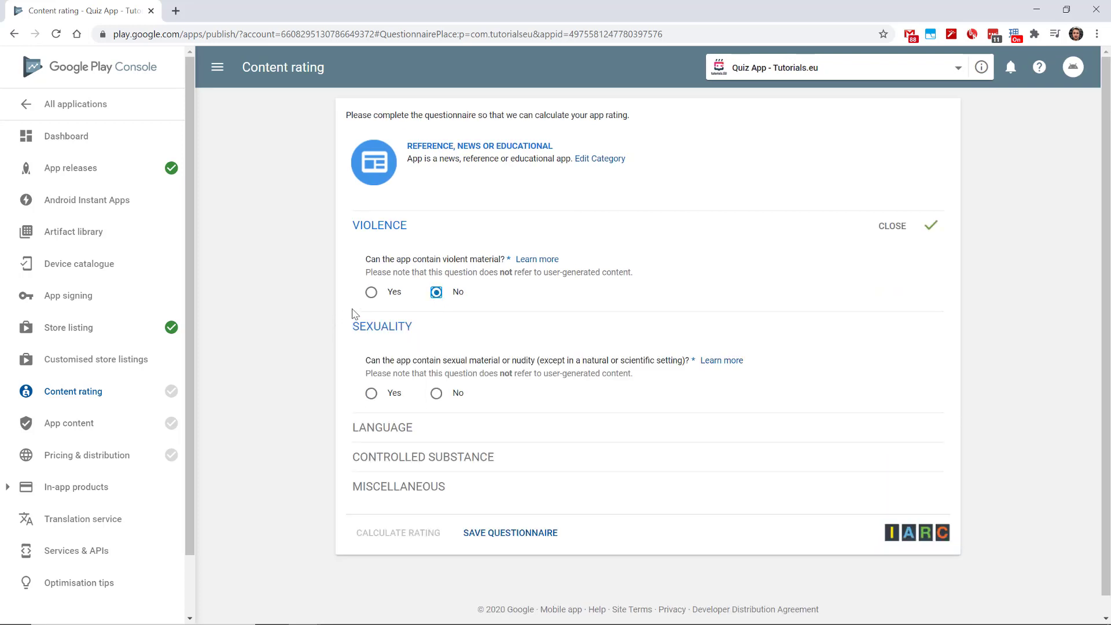
pyautogui.click(436, 393)
pyautogui.scroll(-1, 445, 417)
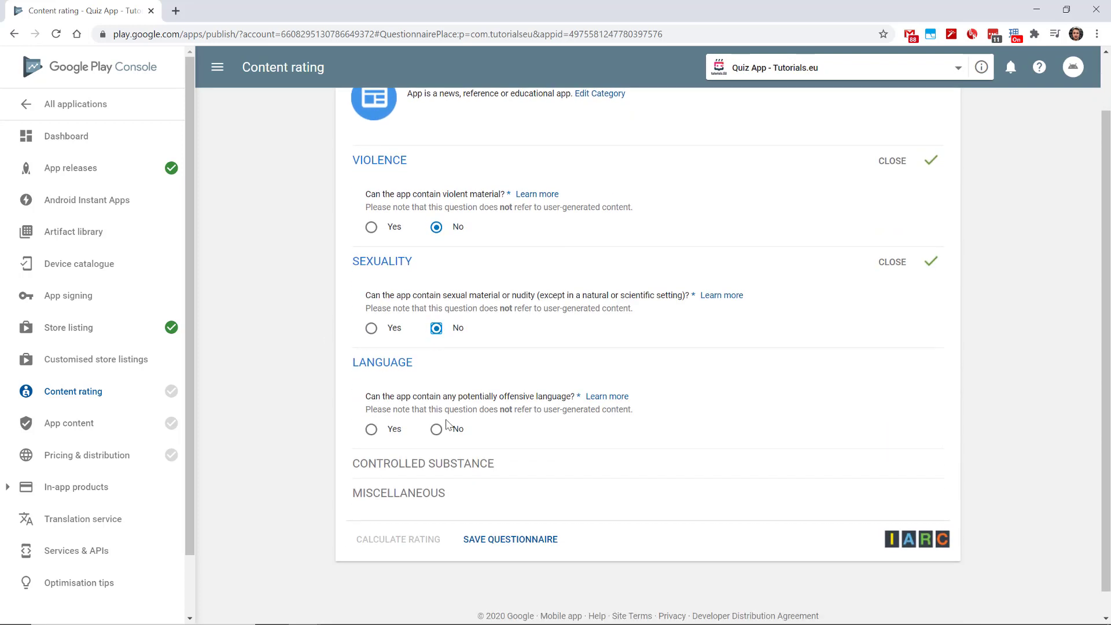
pyautogui.click(441, 429)
pyautogui.scroll(-1, 492, 359)
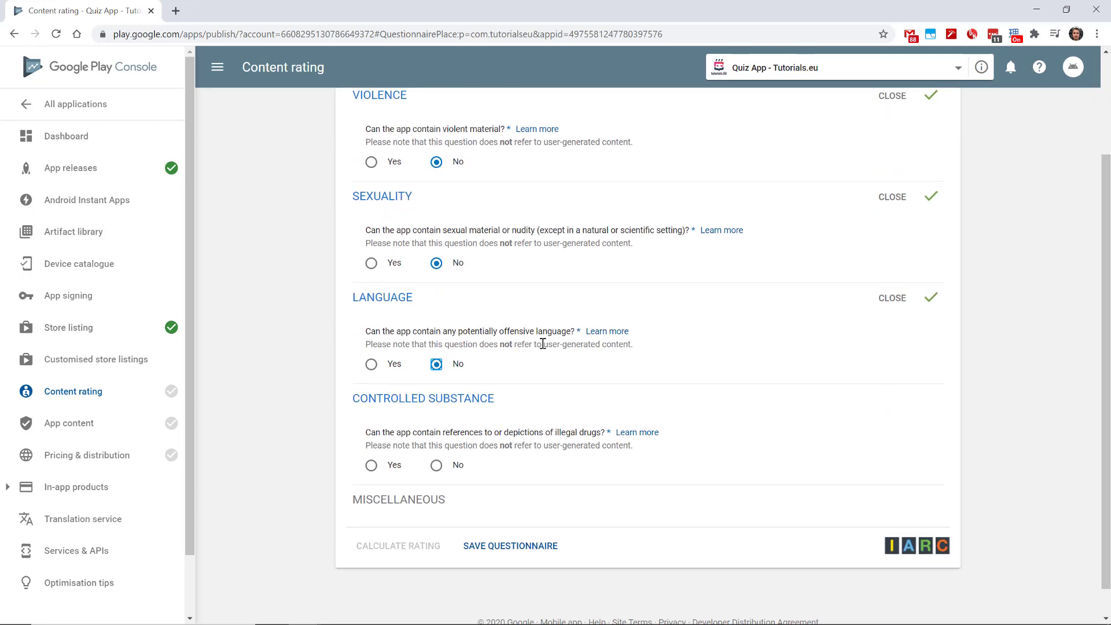
pyautogui.click(436, 432)
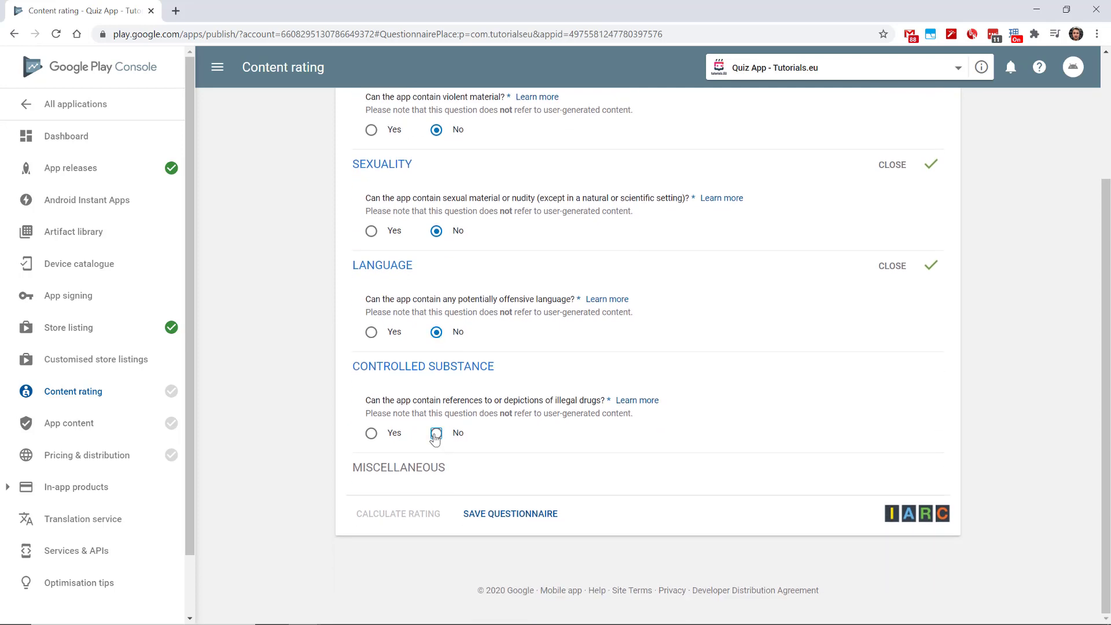
# Answer No to user interaction, location sharing and digital purchases, then save the questionnaire and calculate the rating.
pyautogui.scroll(-2, 419, 371)
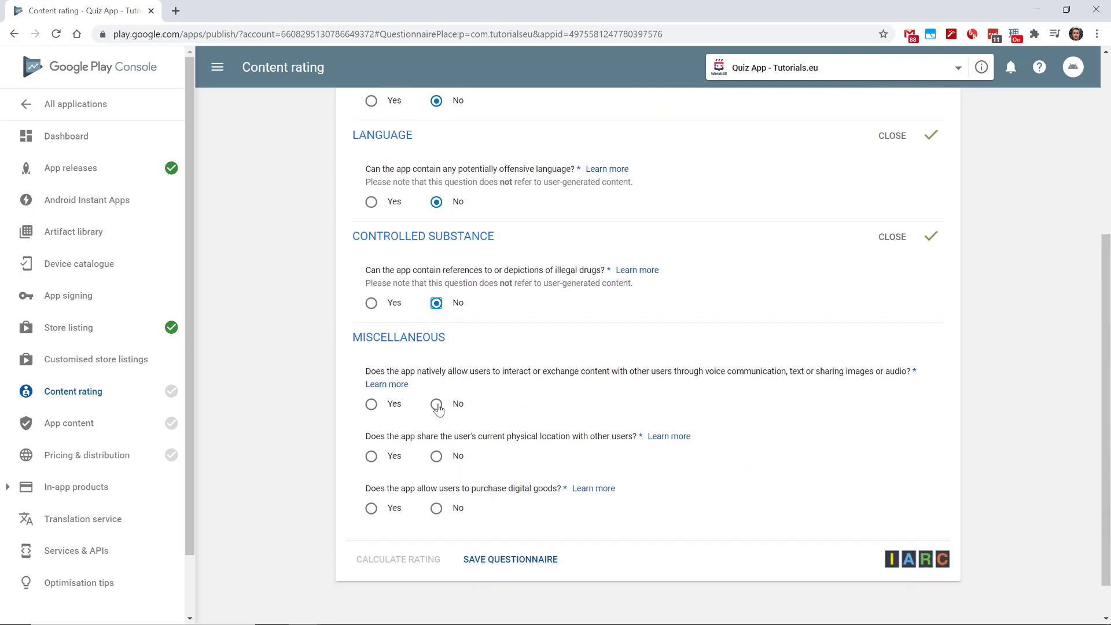
pyautogui.click(436, 404)
pyautogui.click(436, 456)
pyautogui.click(436, 508)
pyautogui.click(461, 564)
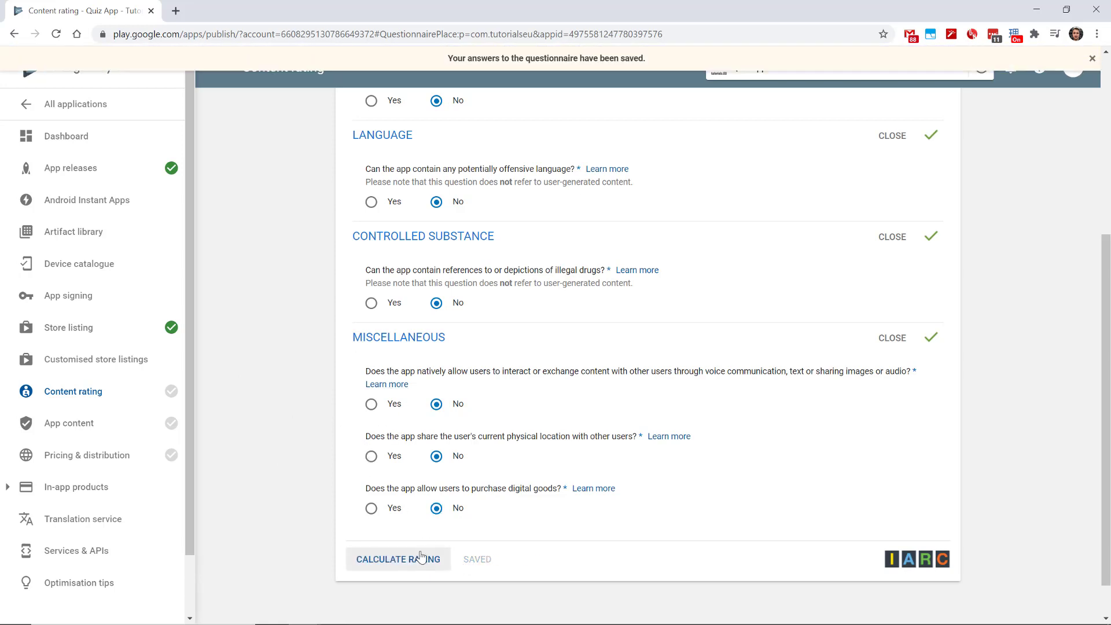
pyautogui.click(379, 561)
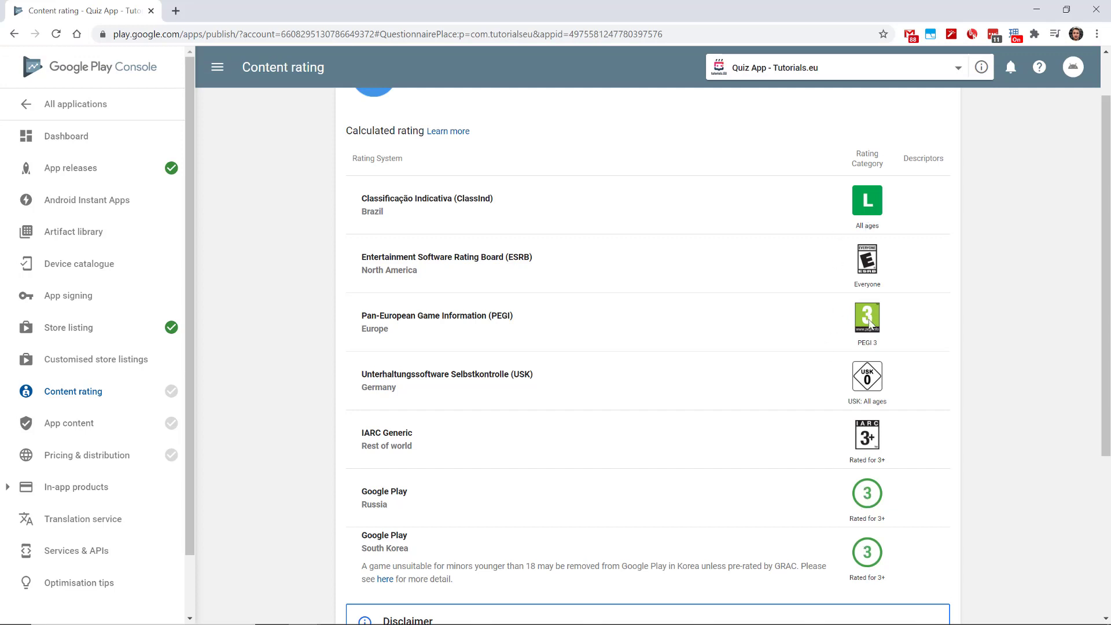
# Apply the calculated content rating to the app.
pyautogui.scroll(-3, 427, 350)
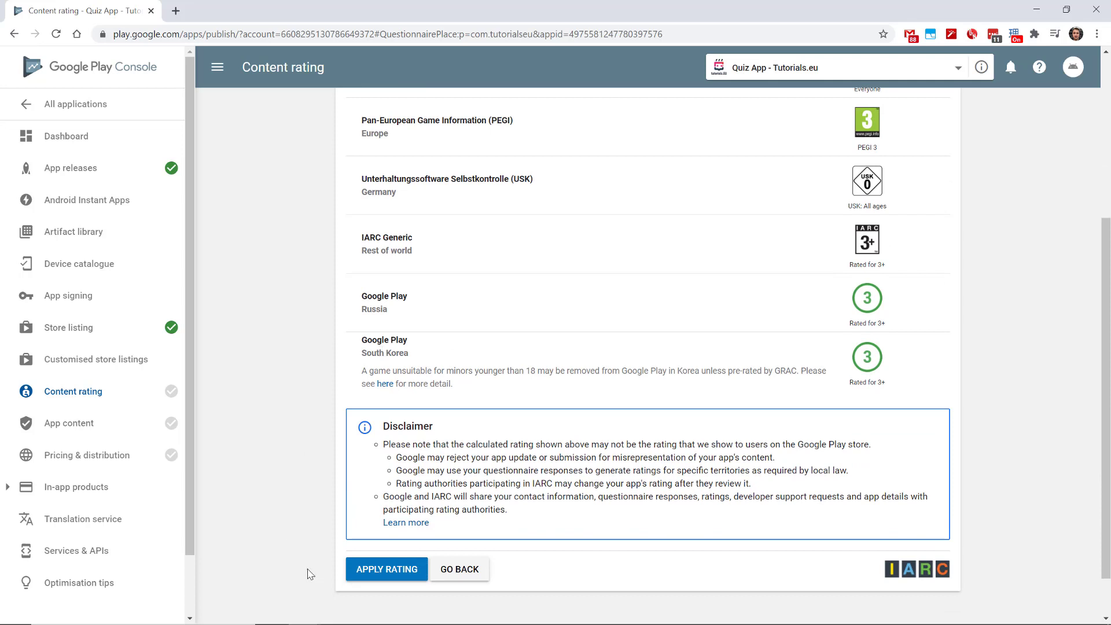
pyautogui.click(386, 569)
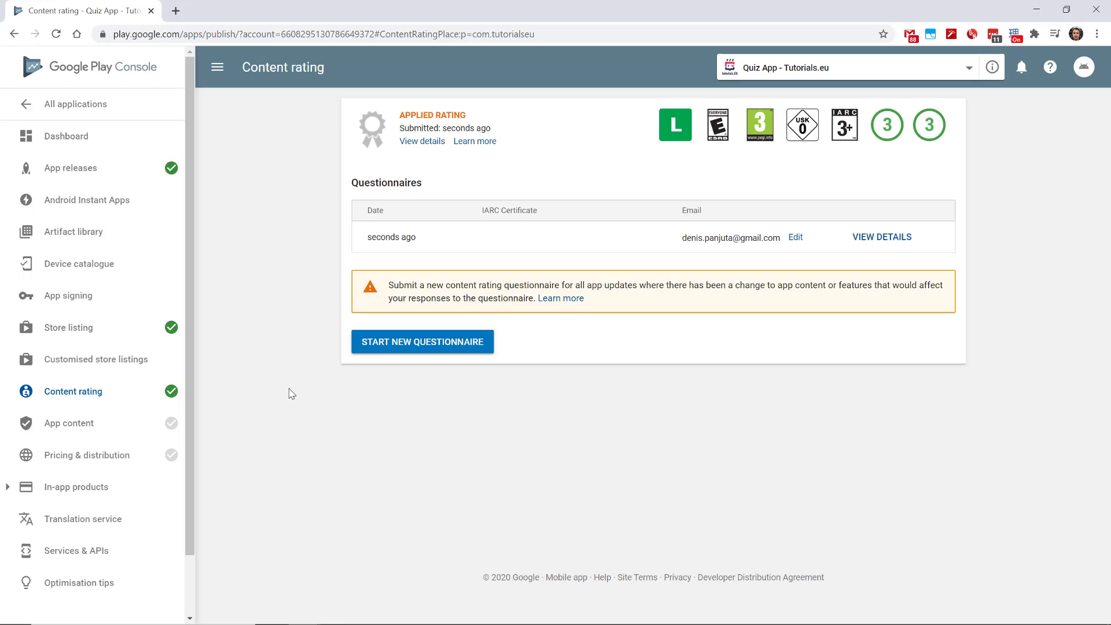
pyautogui.click(75, 423)
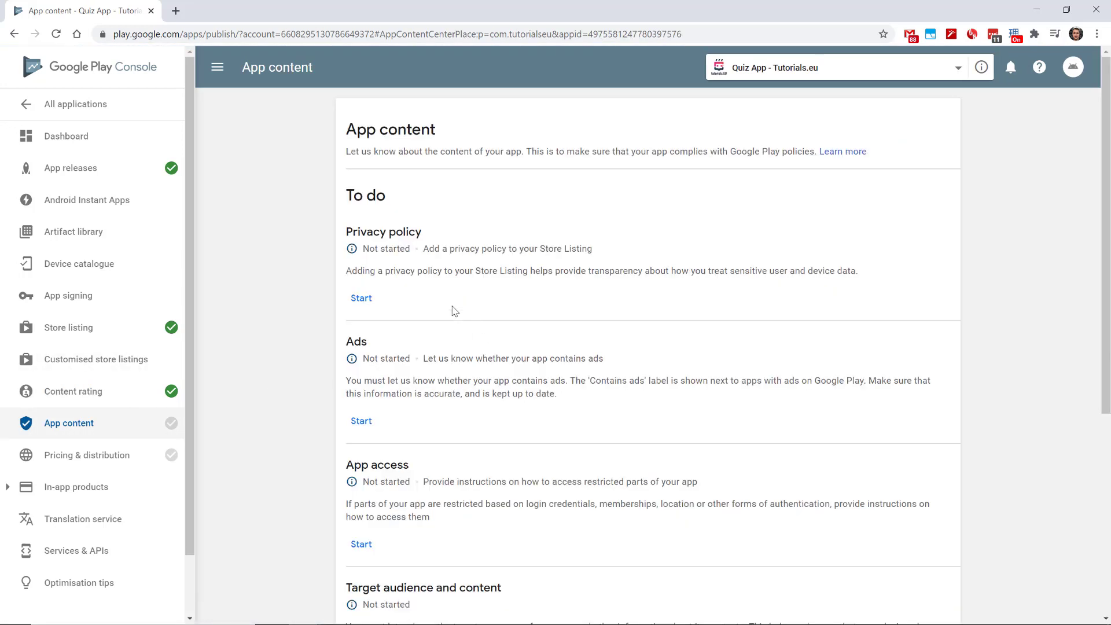
pyautogui.click(360, 298)
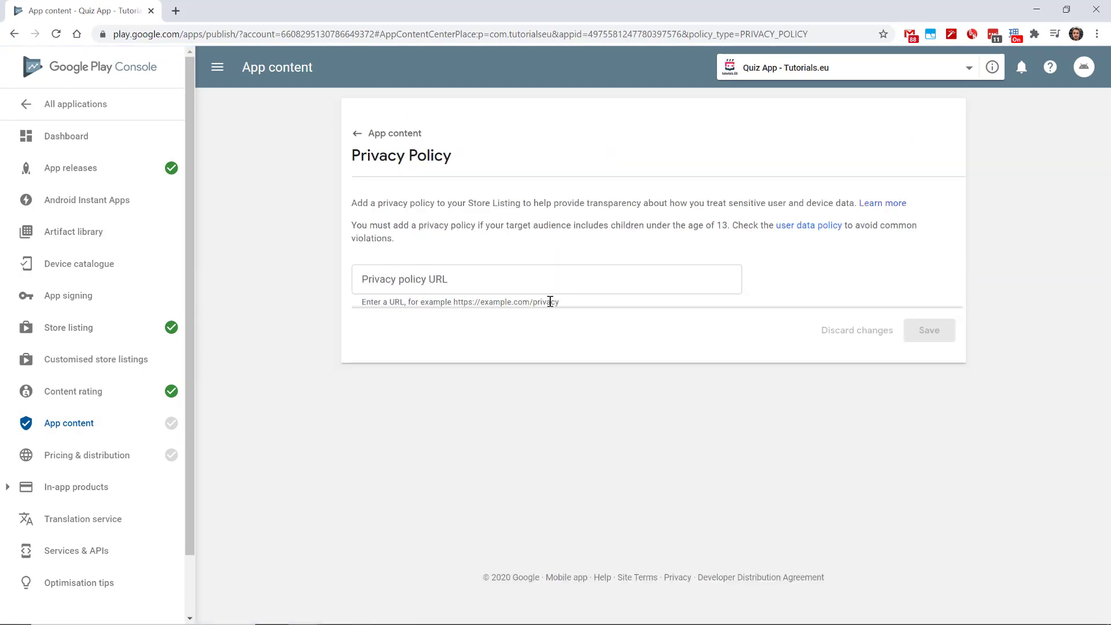
pyautogui.click(467, 303)
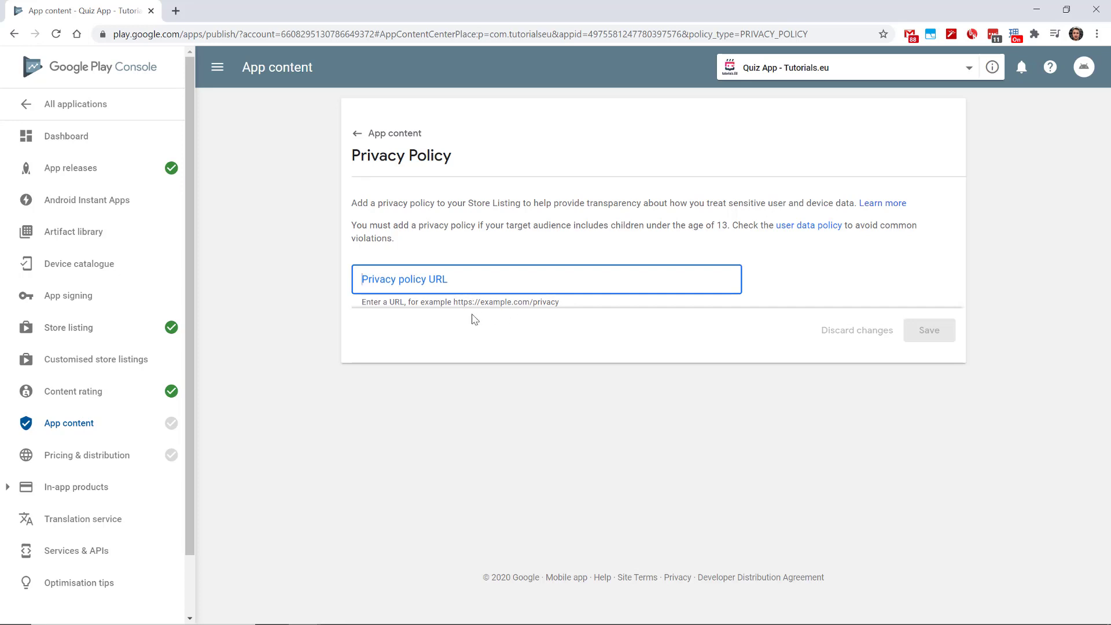
pyautogui.click(439, 332)
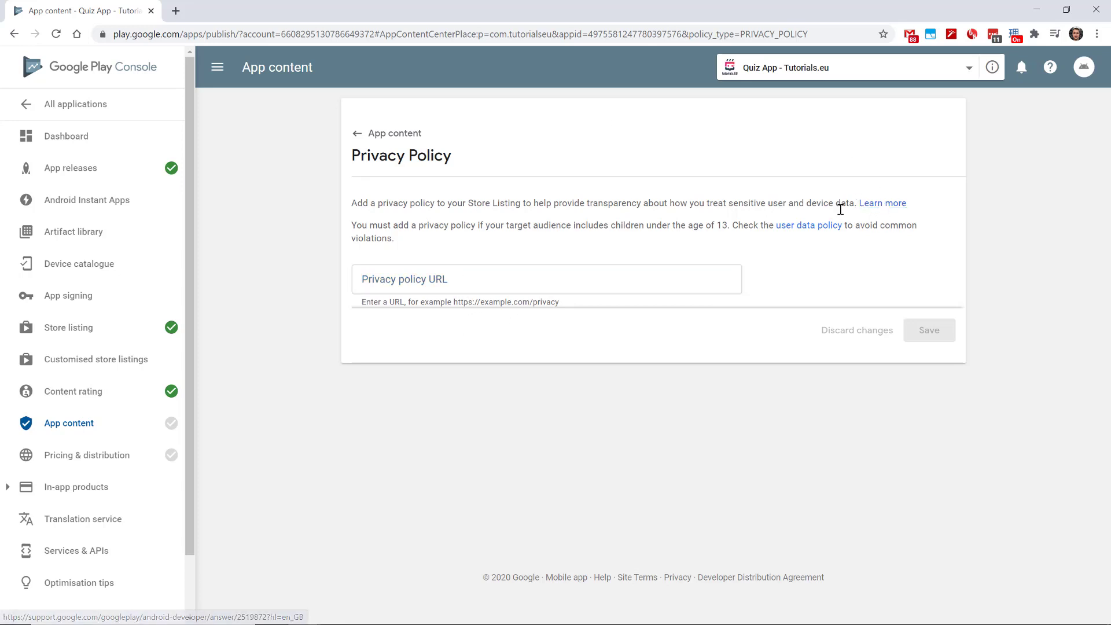
pyautogui.hotkey('ctrl', '+')
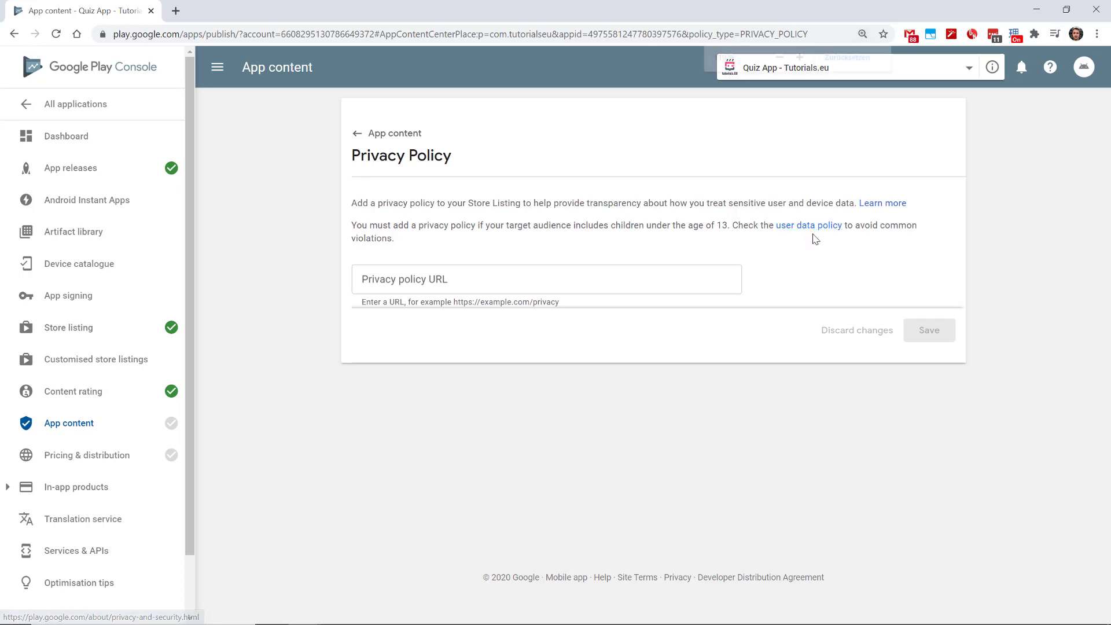
pyautogui.hotkey('ctrl', '+')
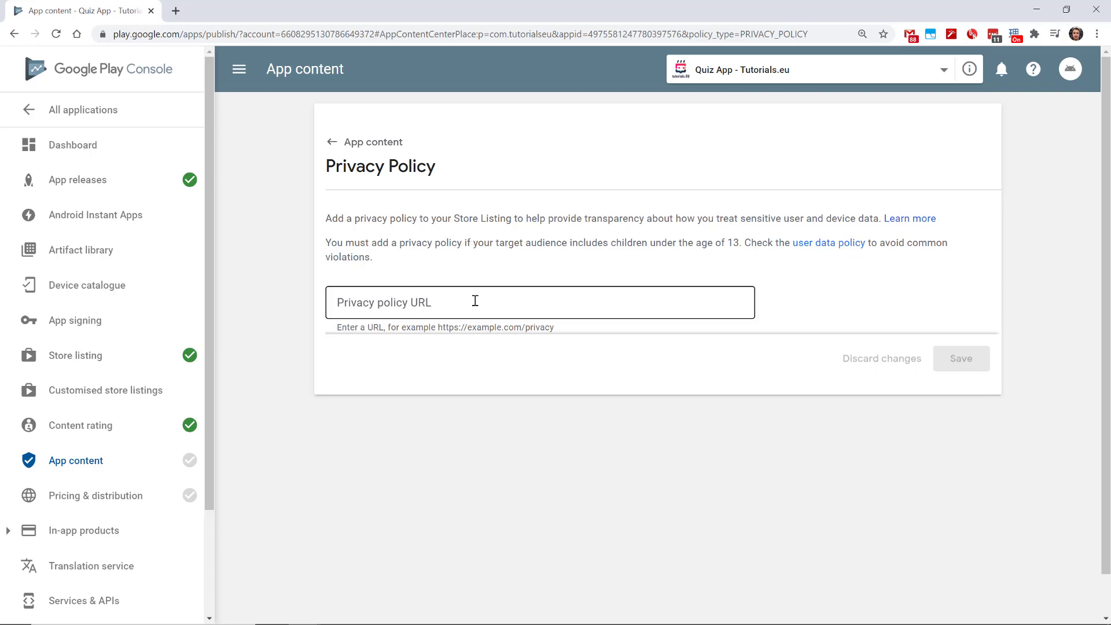
pyautogui.click(475, 300)
pyautogui.write('https://tutorials.eu/disclaimer/')
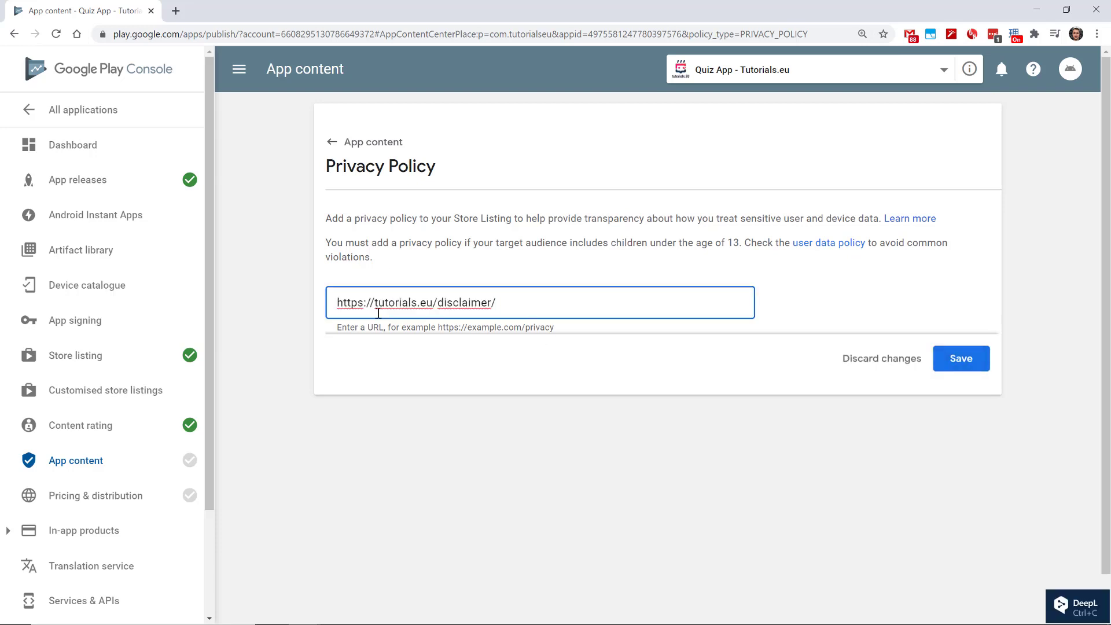
pyautogui.click(957, 358)
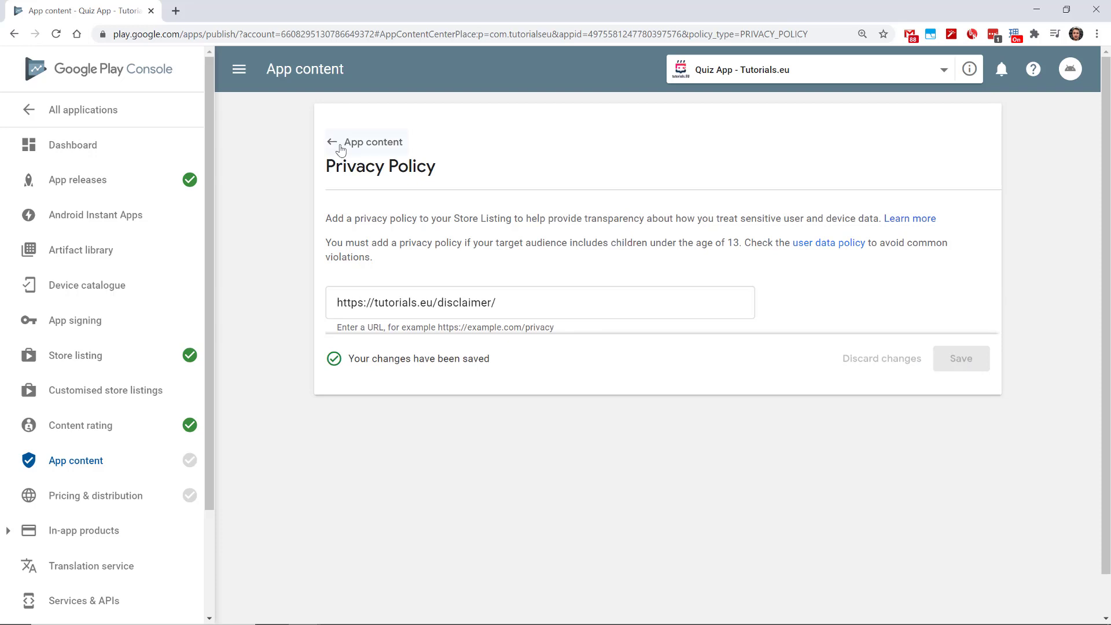
pyautogui.click(332, 142)
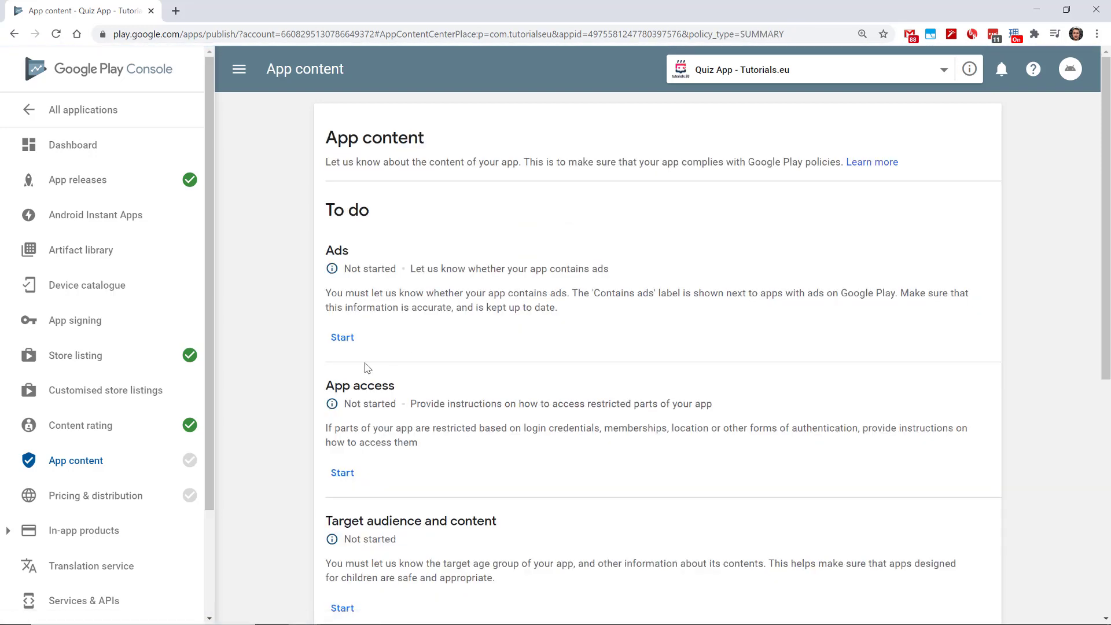
# Declare that the app does not contain ads, save the declaration and return to the app content overview.
pyautogui.click(342, 338)
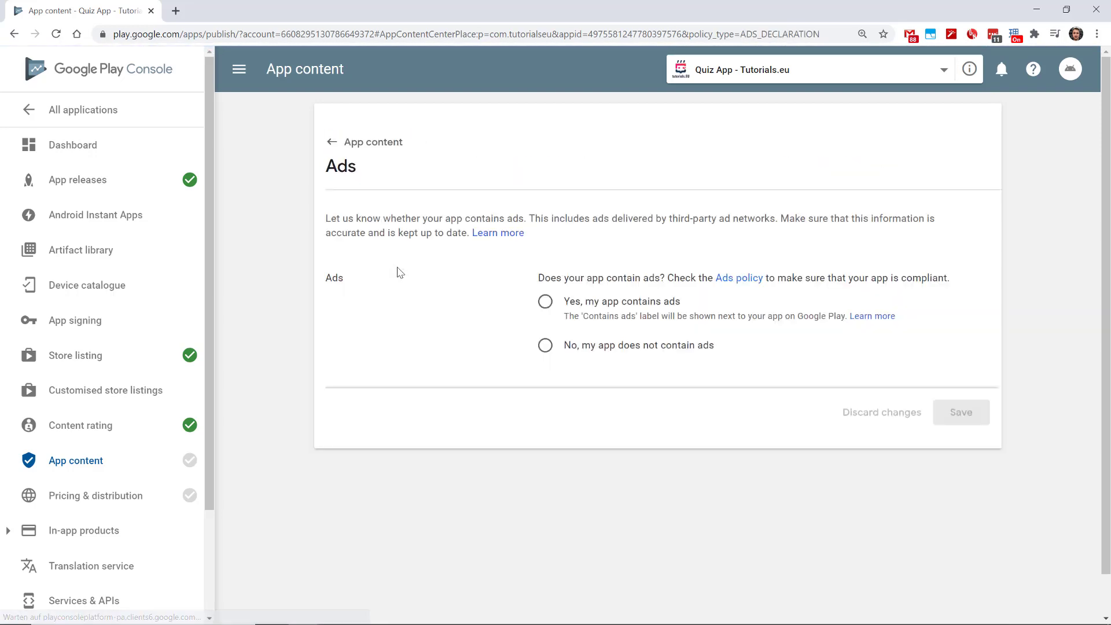
pyautogui.click(545, 345)
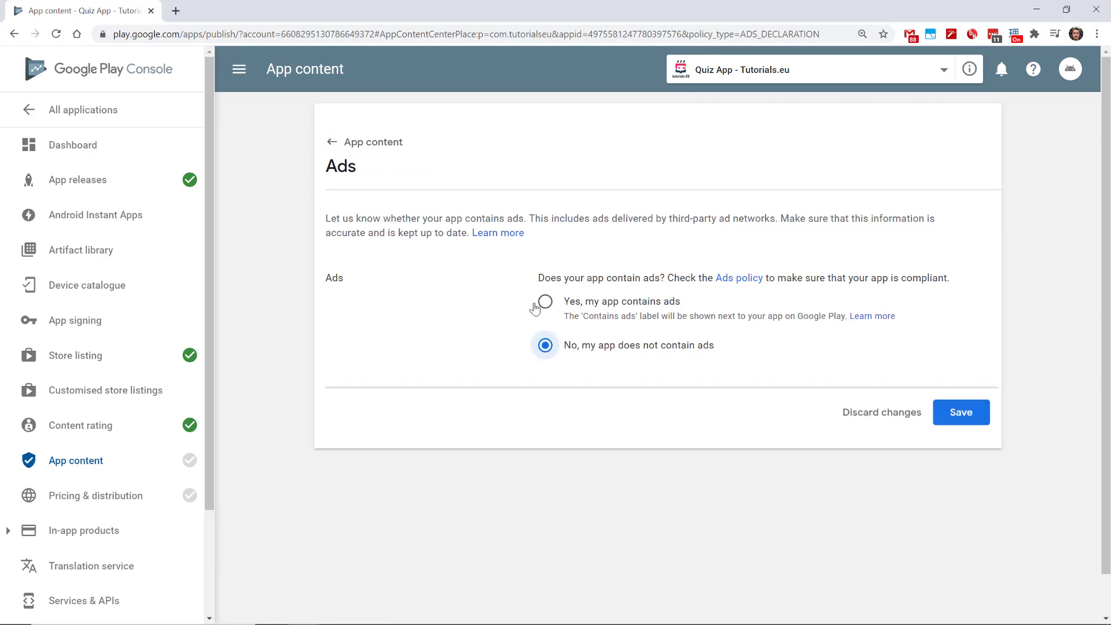
pyautogui.click(978, 418)
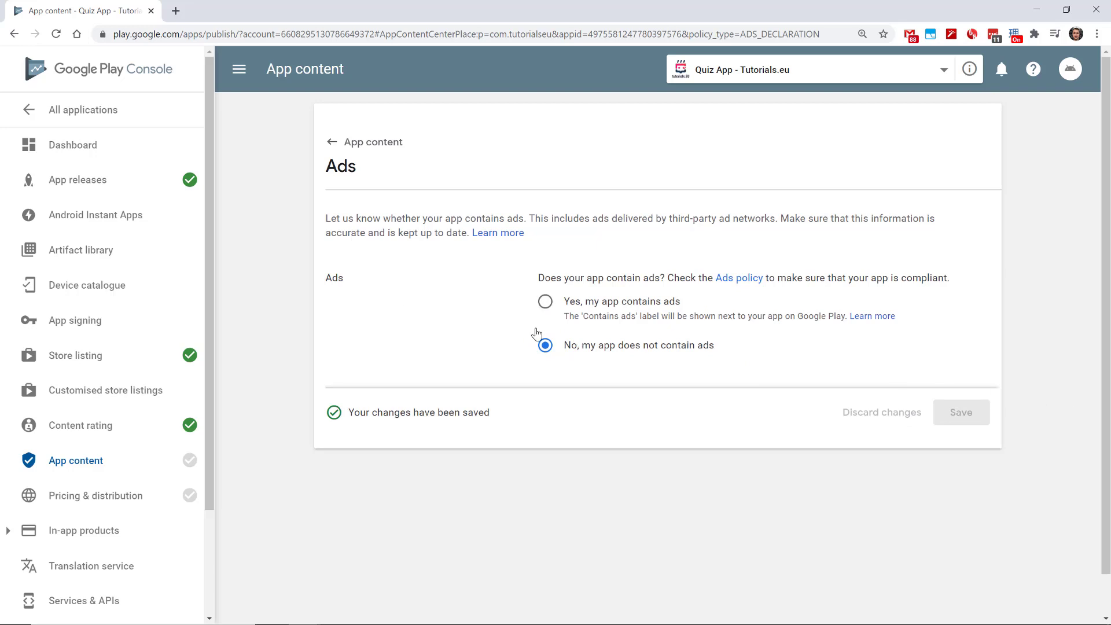
pyautogui.click(373, 149)
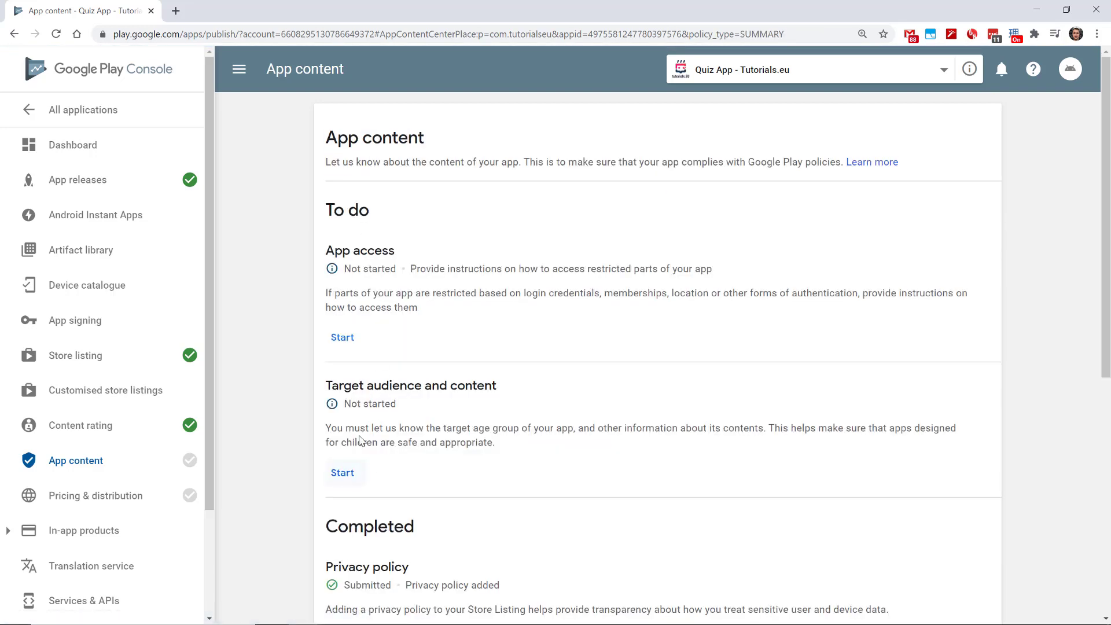
# Declare under app access that all functionality is available without special access, save it and return to the overview.
pyautogui.click(352, 336)
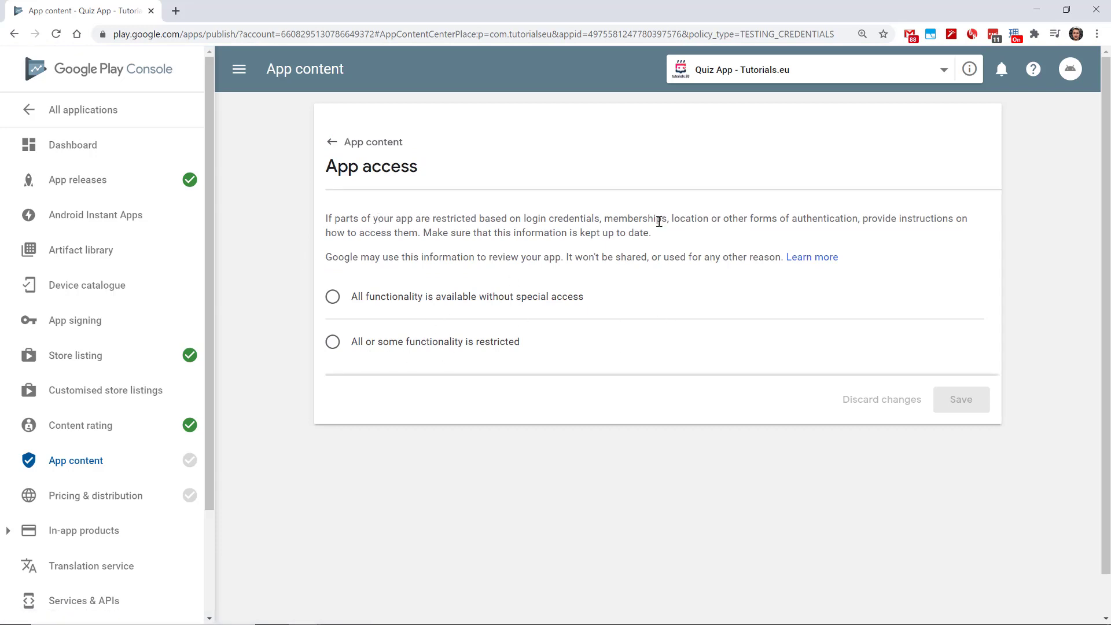
pyautogui.click(389, 302)
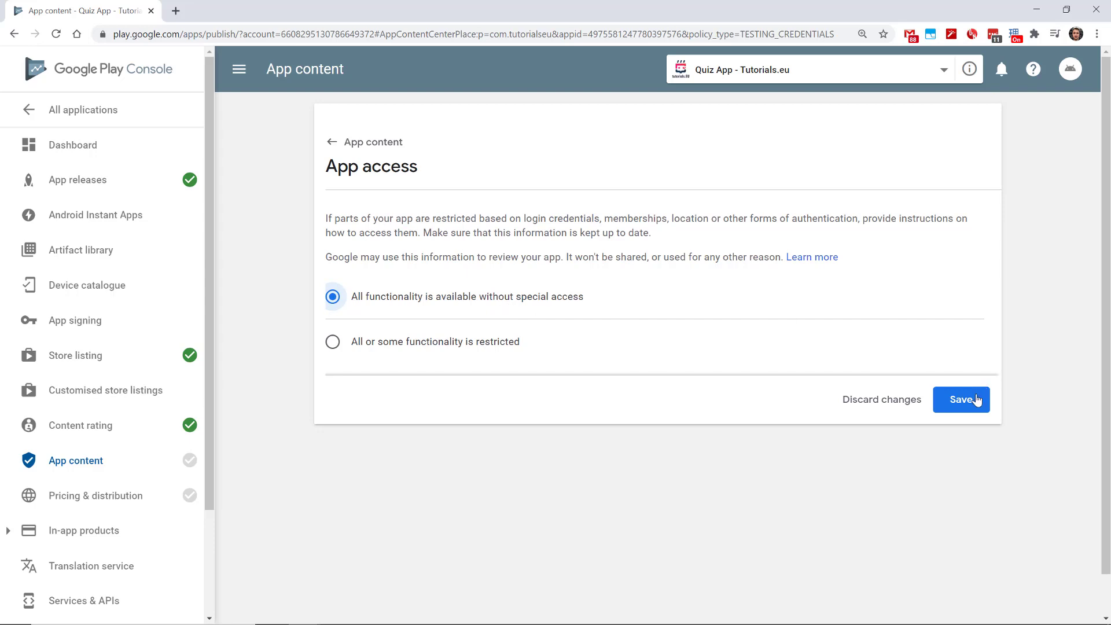
pyautogui.click(973, 401)
pyautogui.click(374, 144)
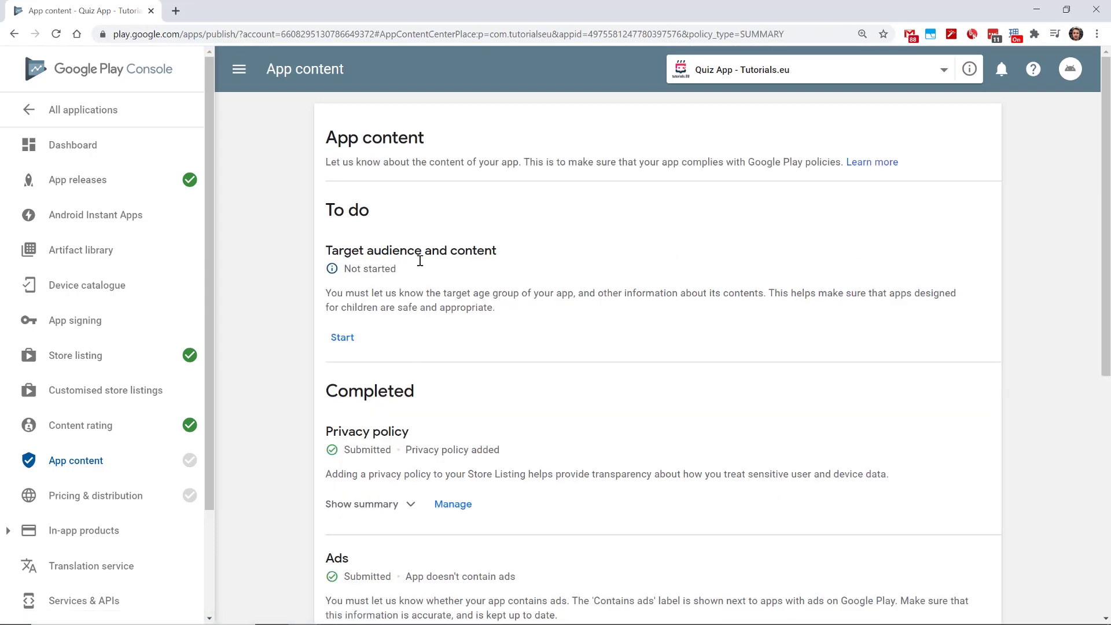
# Complete the target audience declaration with age group 18 and over and No for unintentional appeal to children, and save it.
pyautogui.click(343, 338)
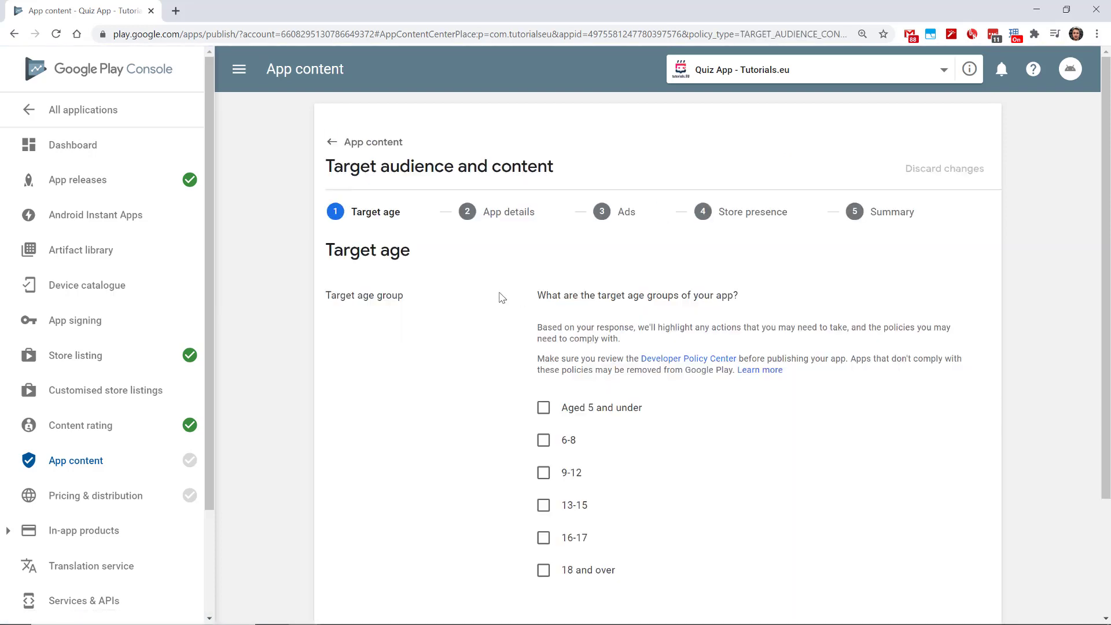
pyautogui.scroll(-1, 535, 411)
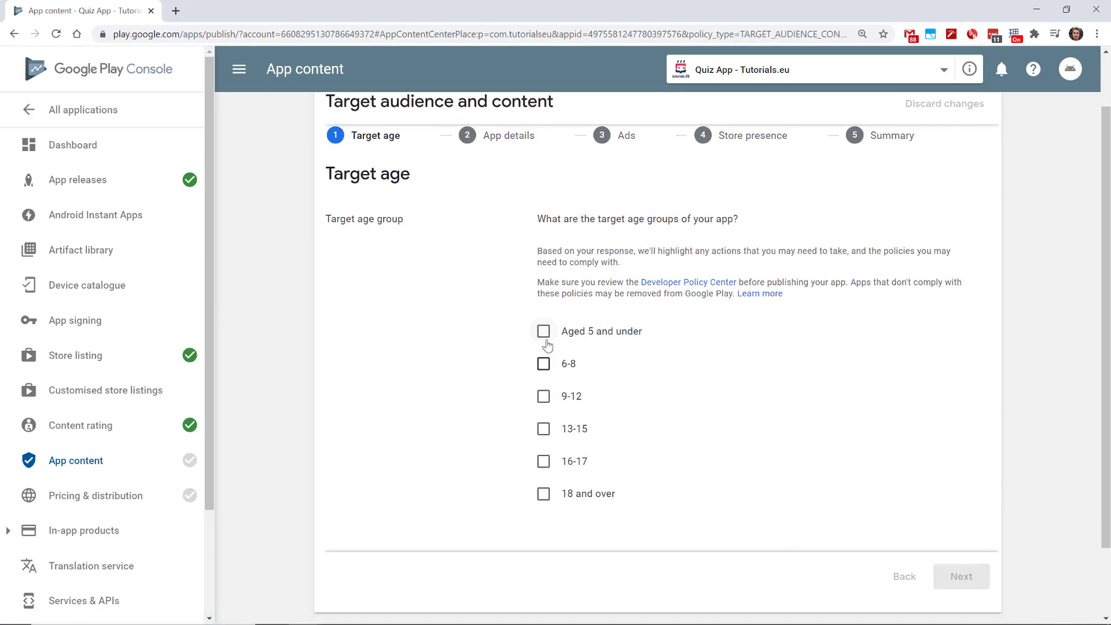
pyautogui.click(544, 495)
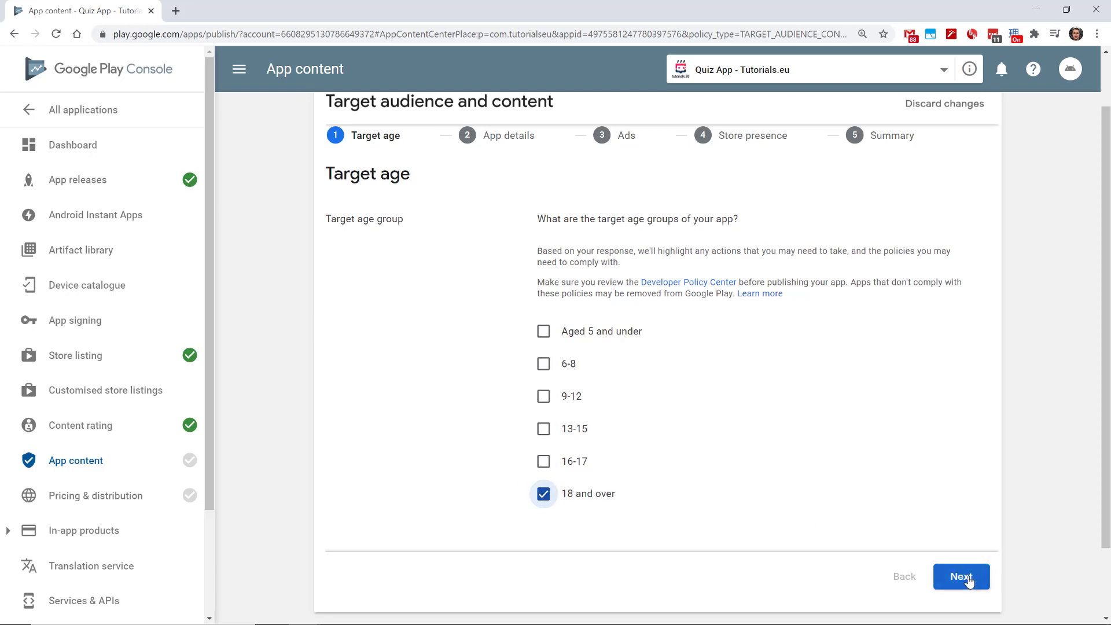
pyautogui.click(959, 576)
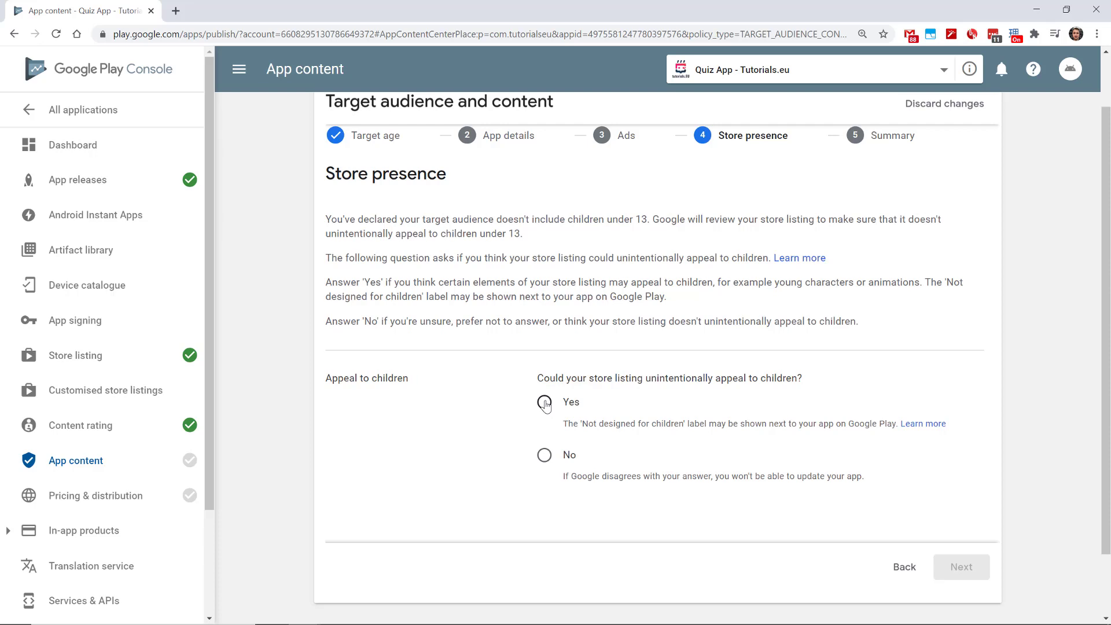
pyautogui.click(543, 455)
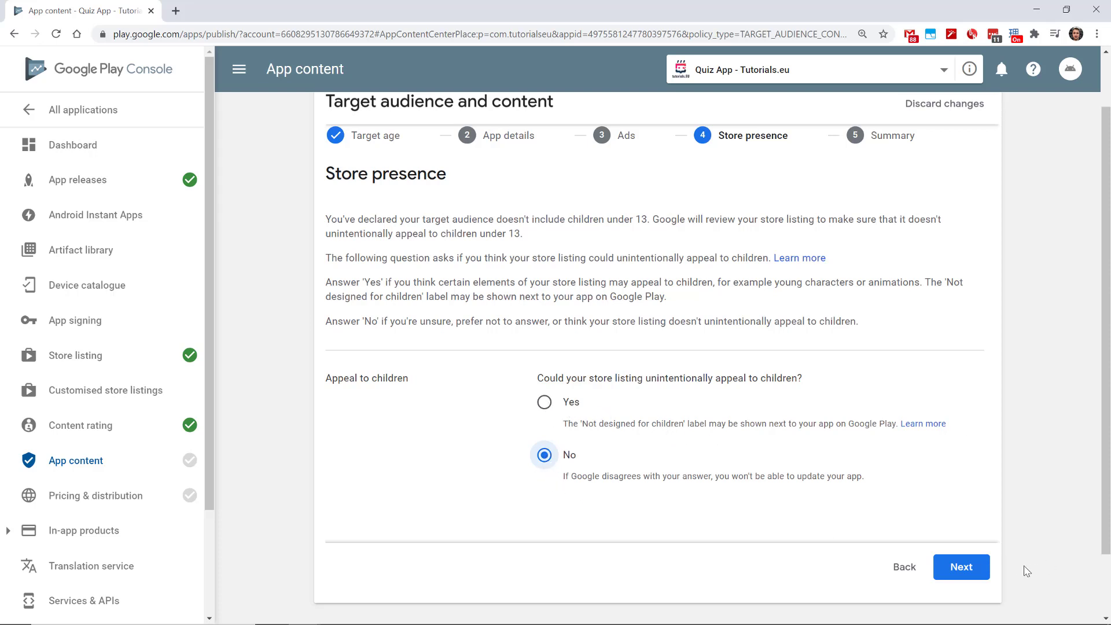
pyautogui.click(978, 567)
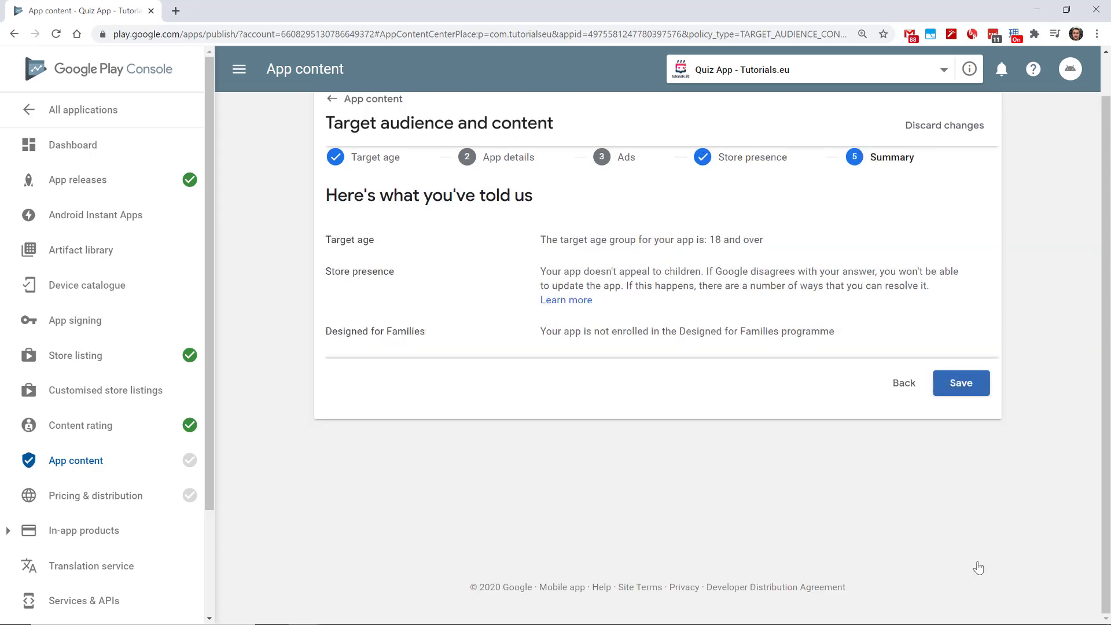
pyautogui.click(964, 386)
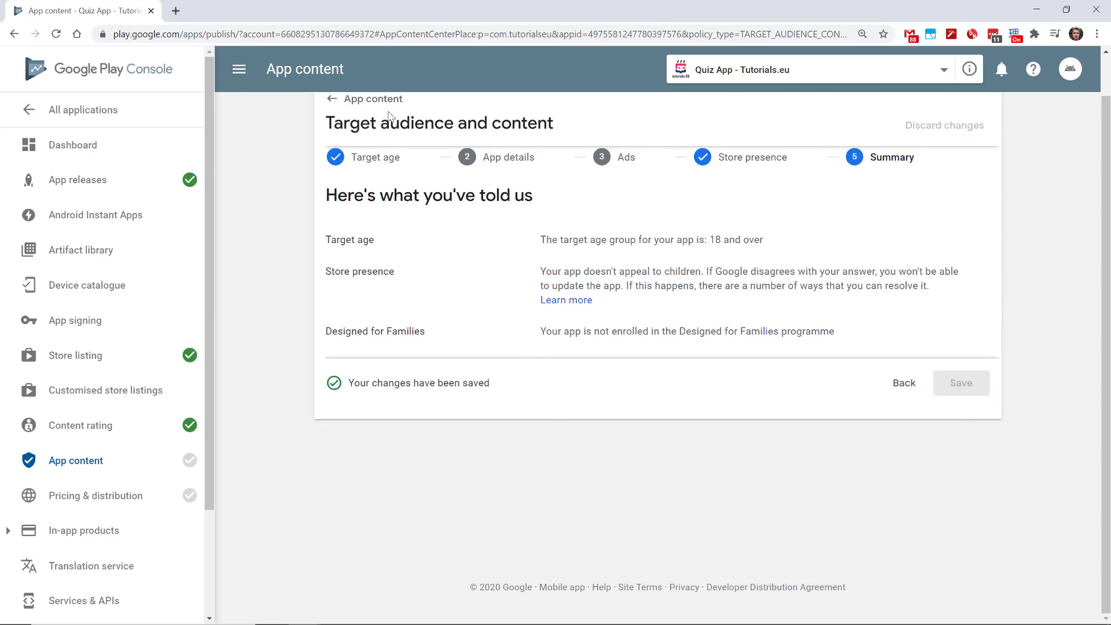
pyautogui.click(368, 101)
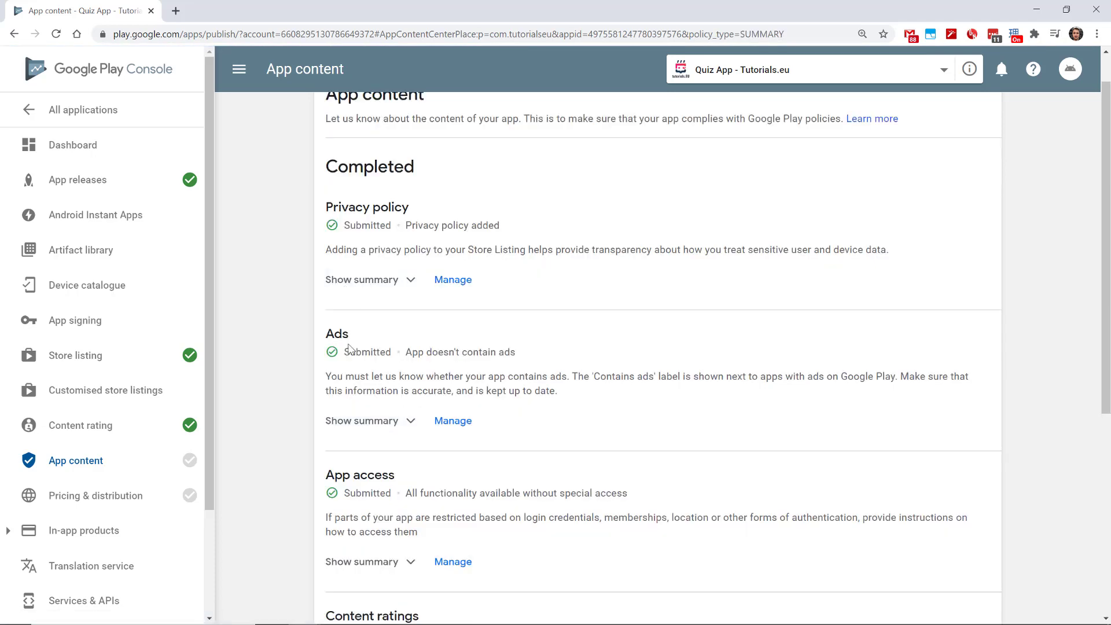
# Make the app available in all countries in the pricing and distribution settings, except Venezuela, which is set to unavailable.
pyautogui.scroll(-4, 349, 347)
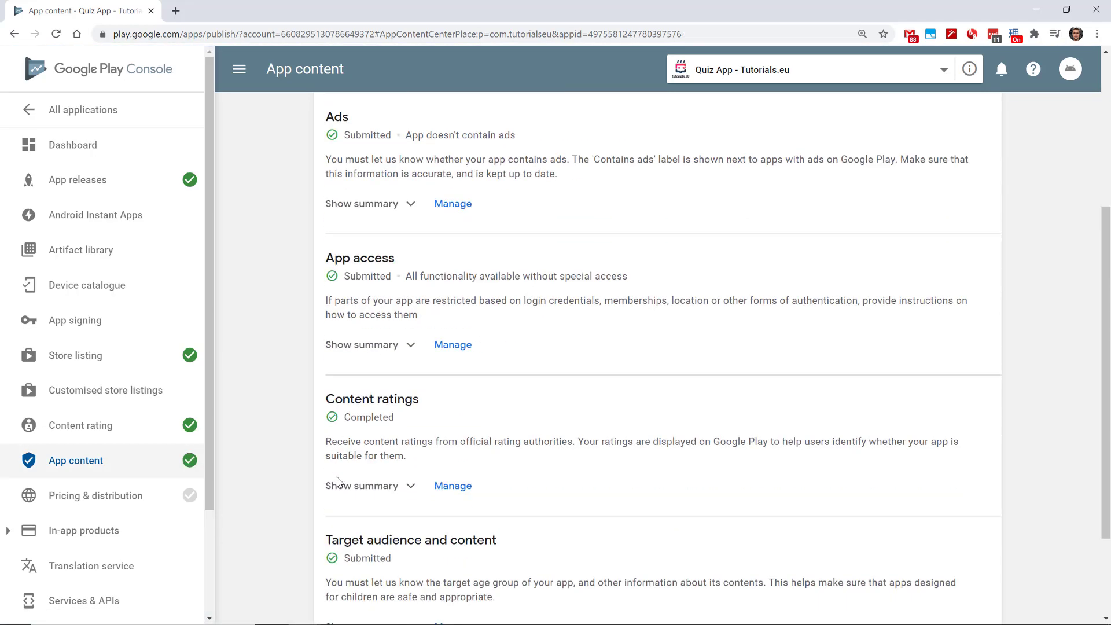
pyautogui.scroll(-1, 336, 535)
pyautogui.click(100, 514)
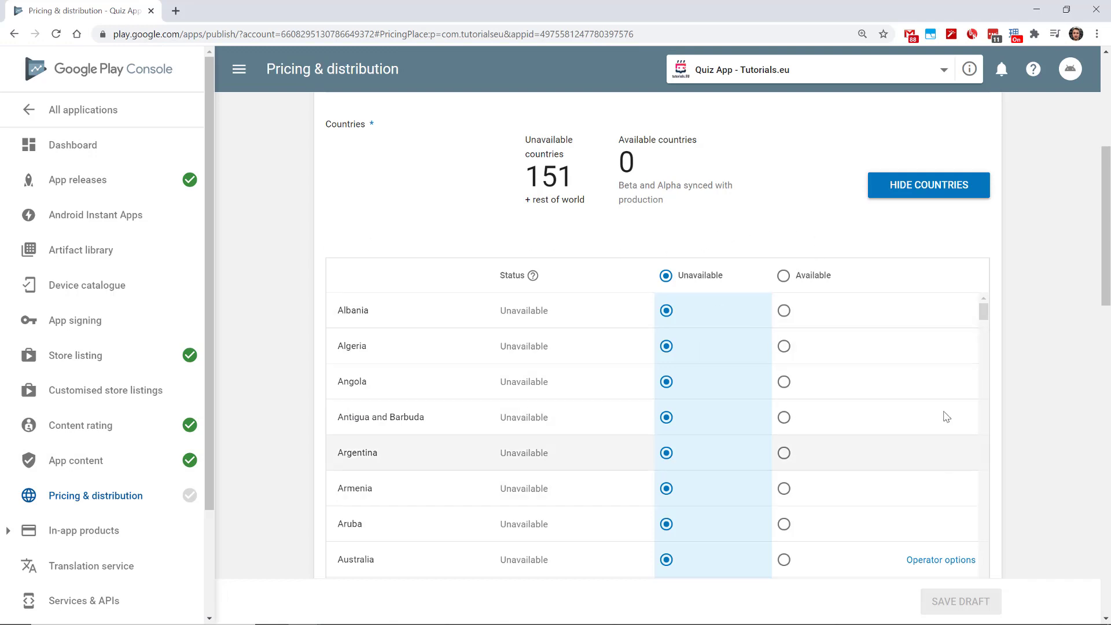
pyautogui.click(784, 276)
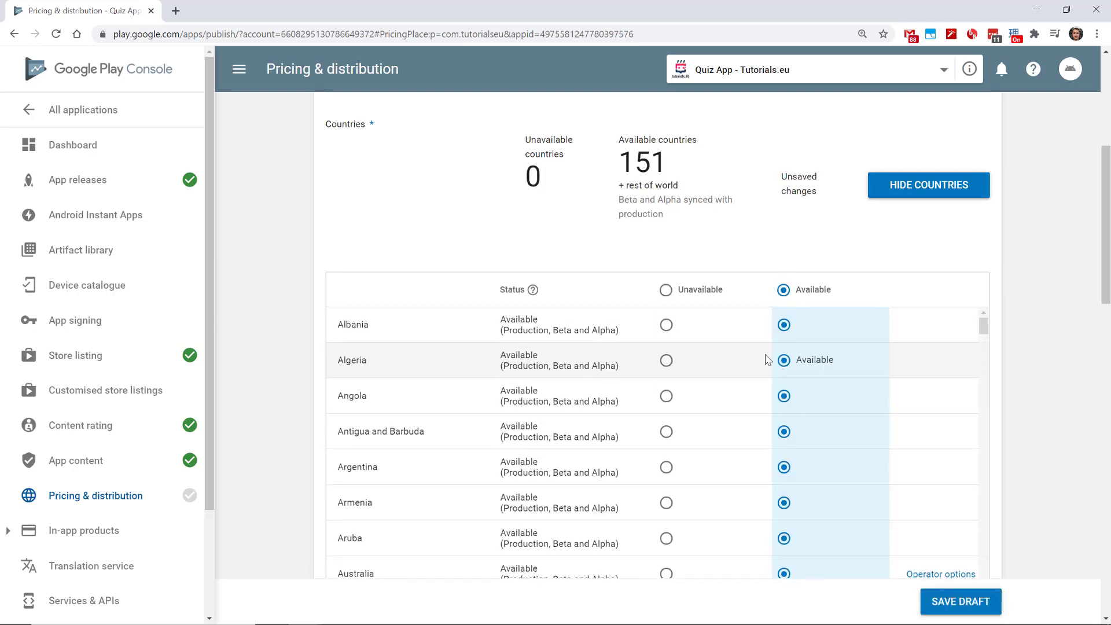
pyautogui.moveTo(986, 326); pyautogui.dragTo(981, 595)
pyautogui.scroll(-3, 968, 433)
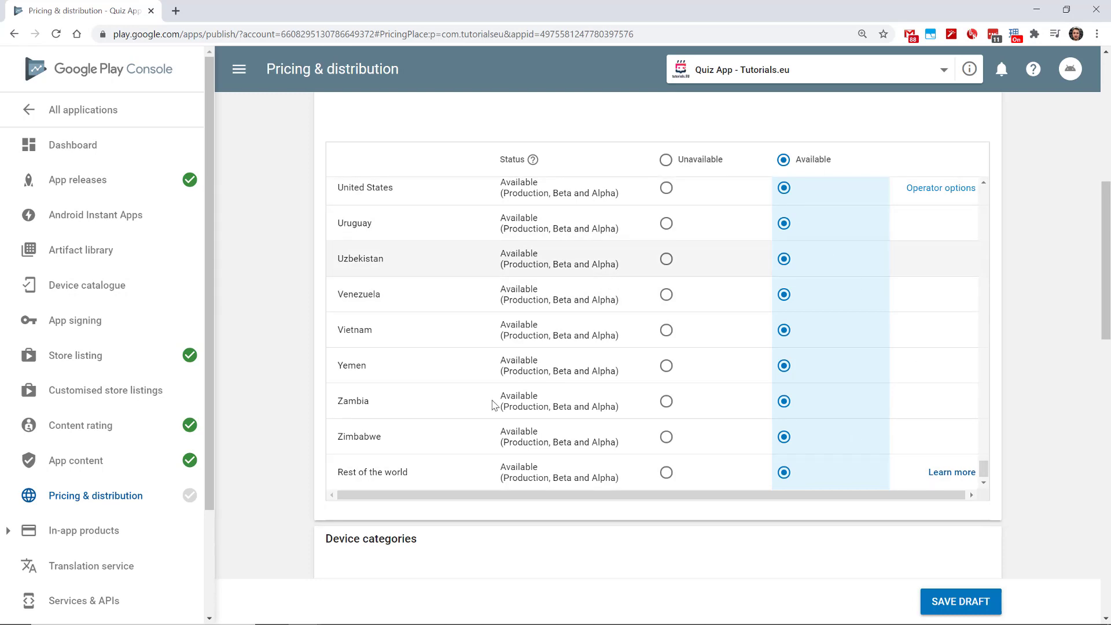
pyautogui.click(666, 295)
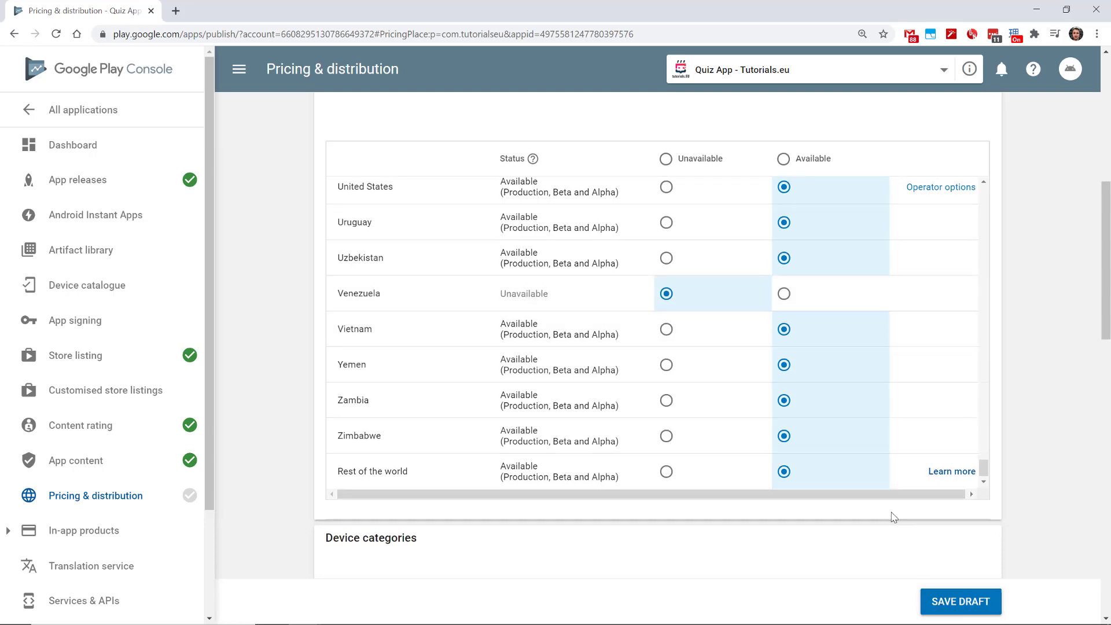
# Consent to the required Android content guidelines and US export laws in the pricing and distribution settings, and save the draft.
pyautogui.scroll(-7, 422, 391)
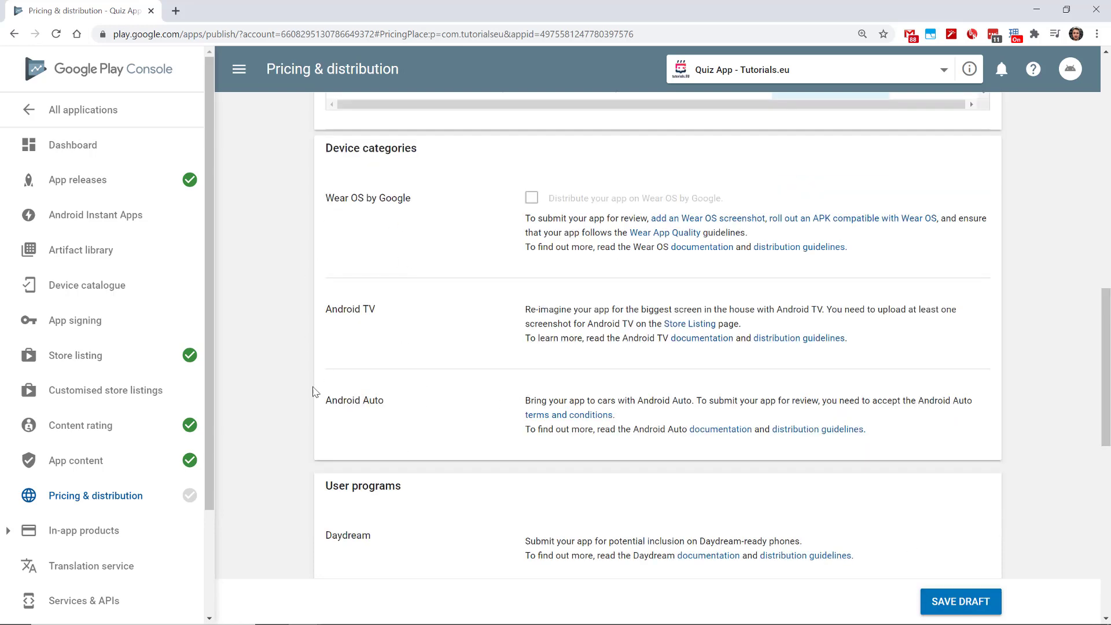
pyautogui.scroll(-6, 332, 257)
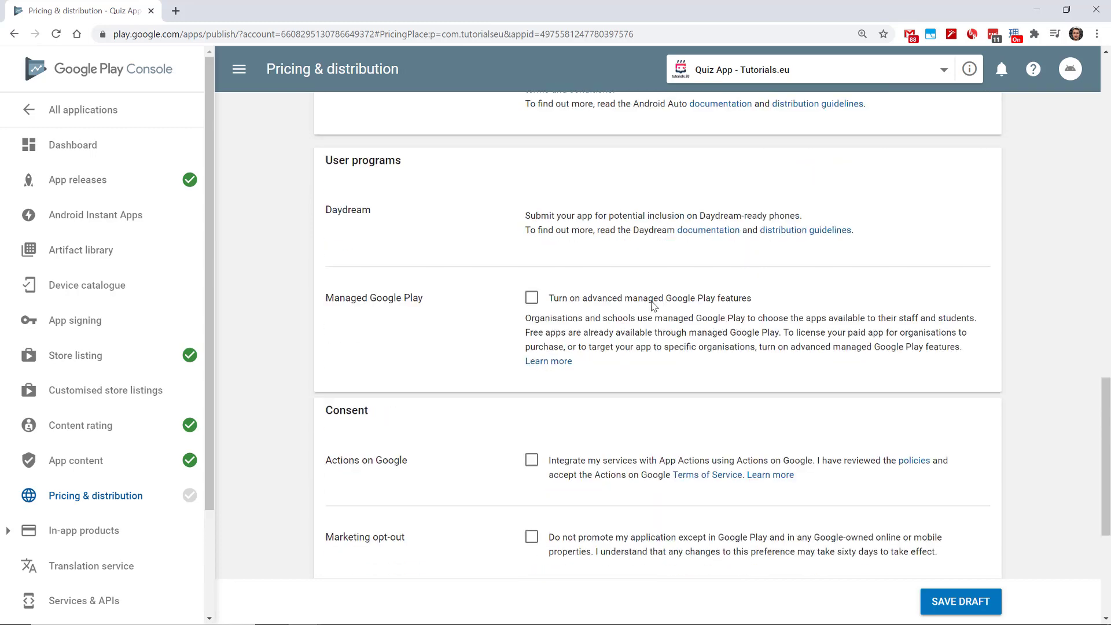
pyautogui.scroll(-5, 454, 328)
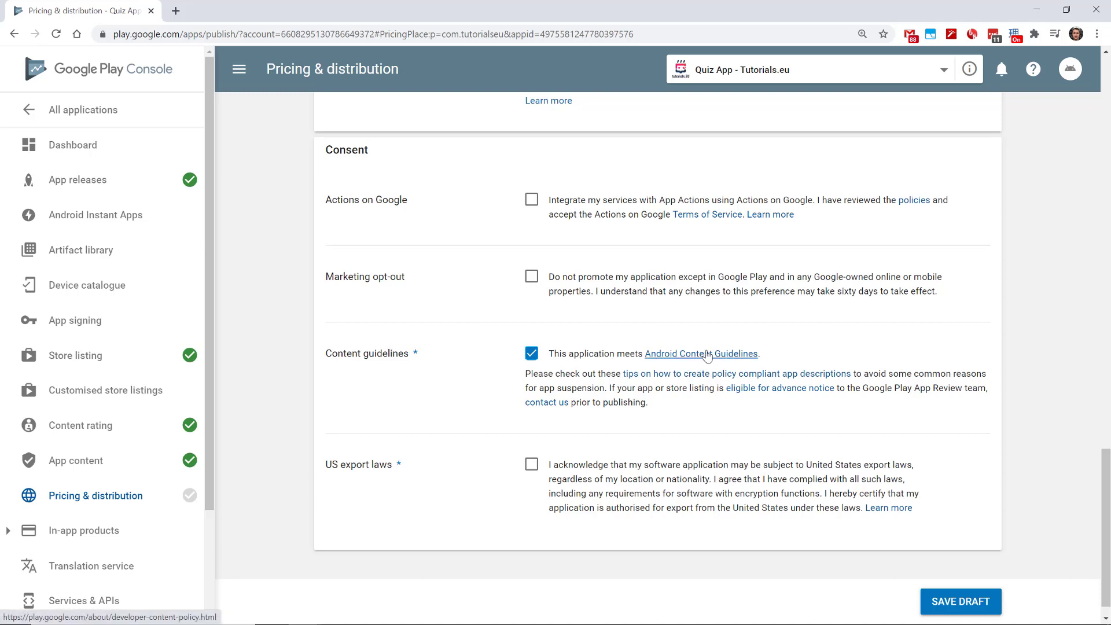
pyautogui.scroll(-1, 526, 470)
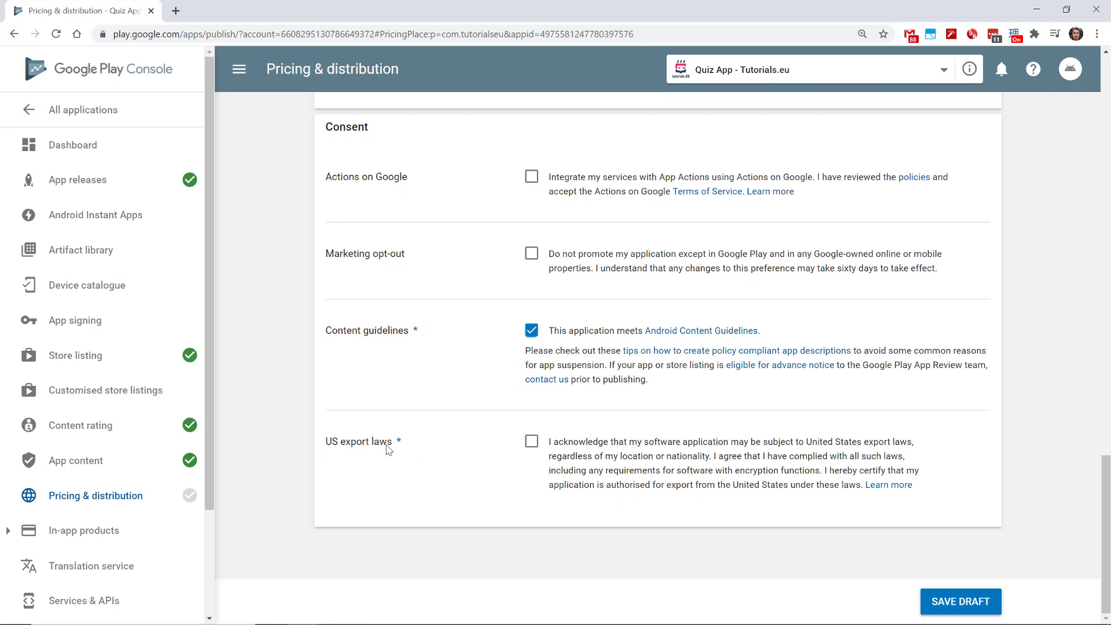
pyautogui.click(532, 443)
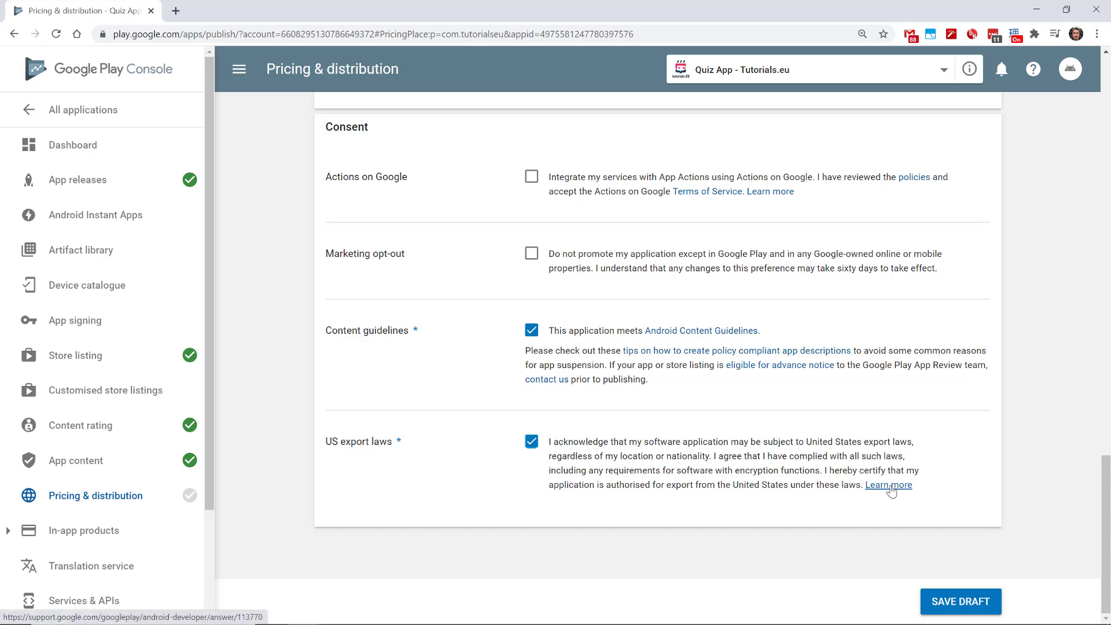
pyautogui.click(944, 607)
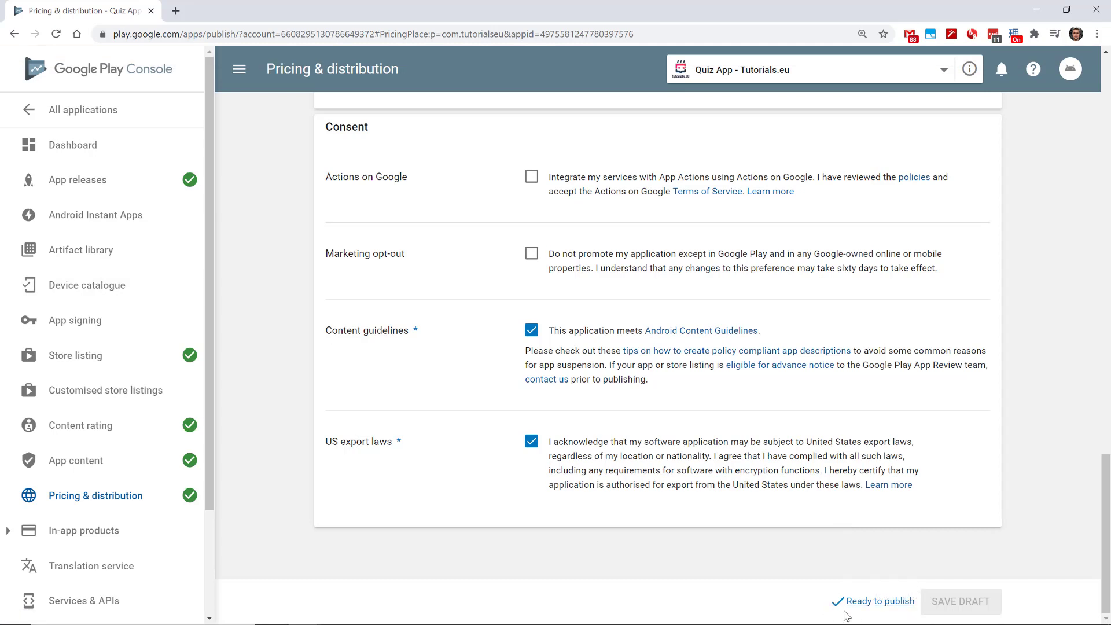
# Go to the app's release management, open the pending production release 1.0 for editing and proceed to its review.
pyautogui.click(867, 600)
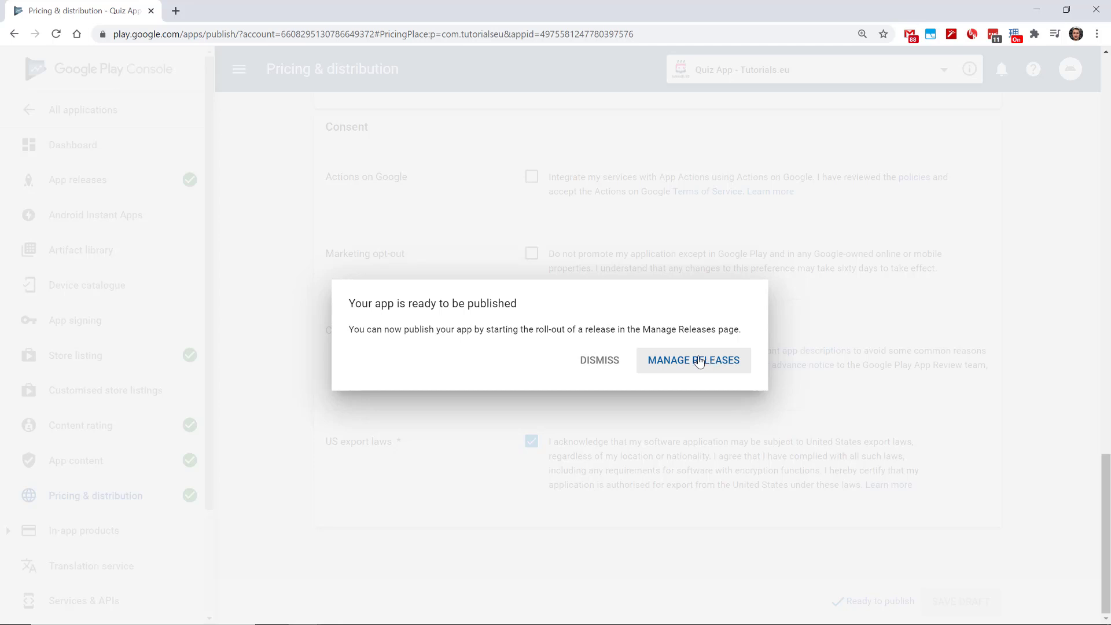
pyautogui.click(657, 359)
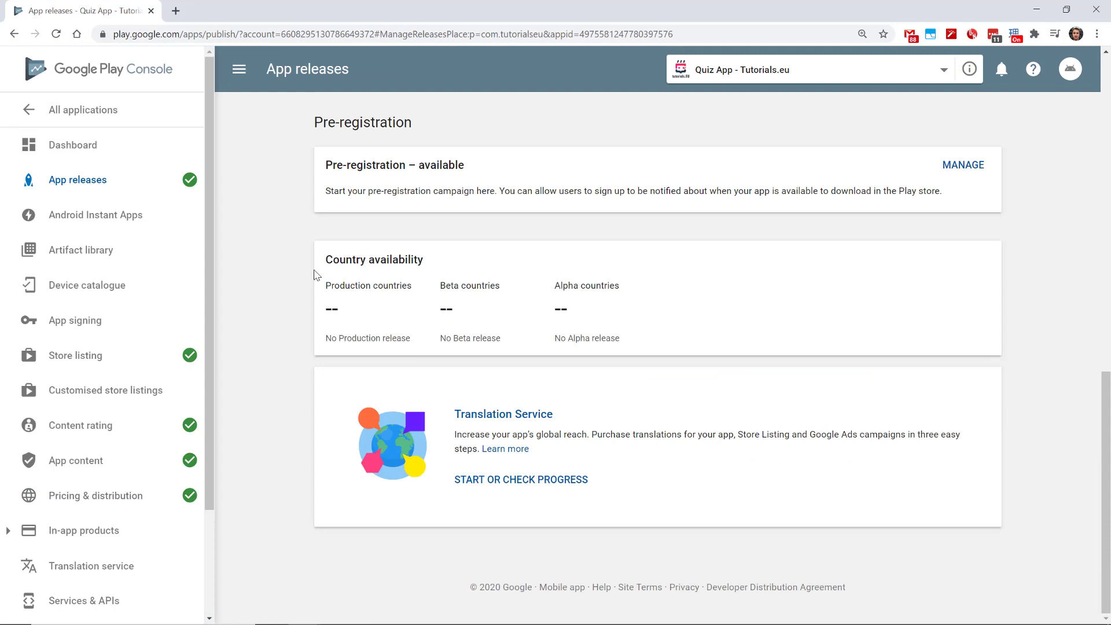
pyautogui.scroll(13, 571, 286)
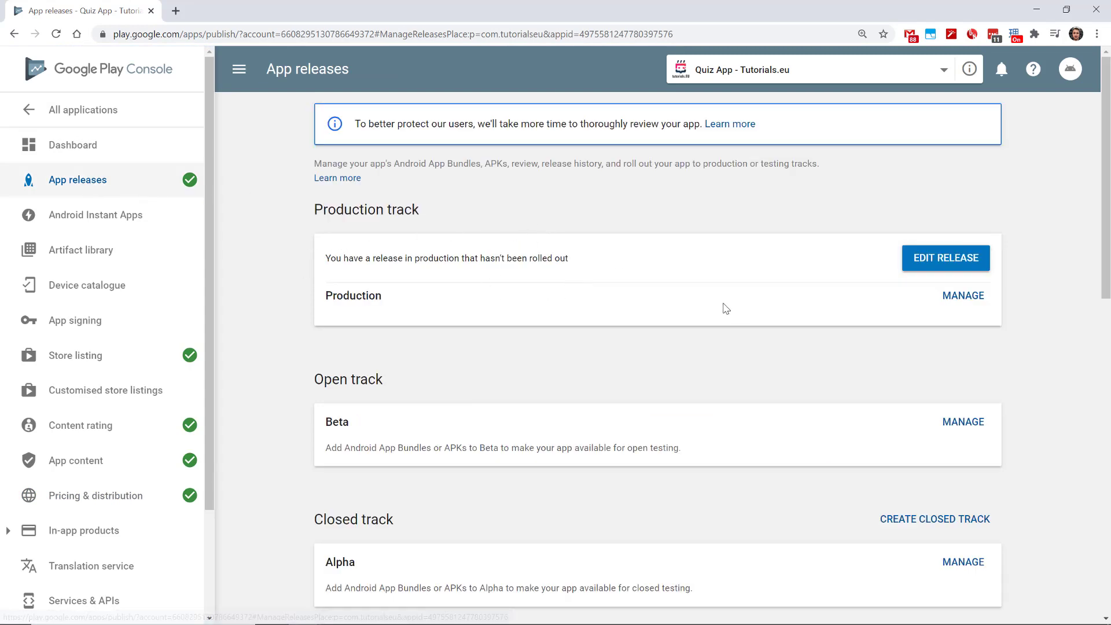
pyautogui.click(953, 267)
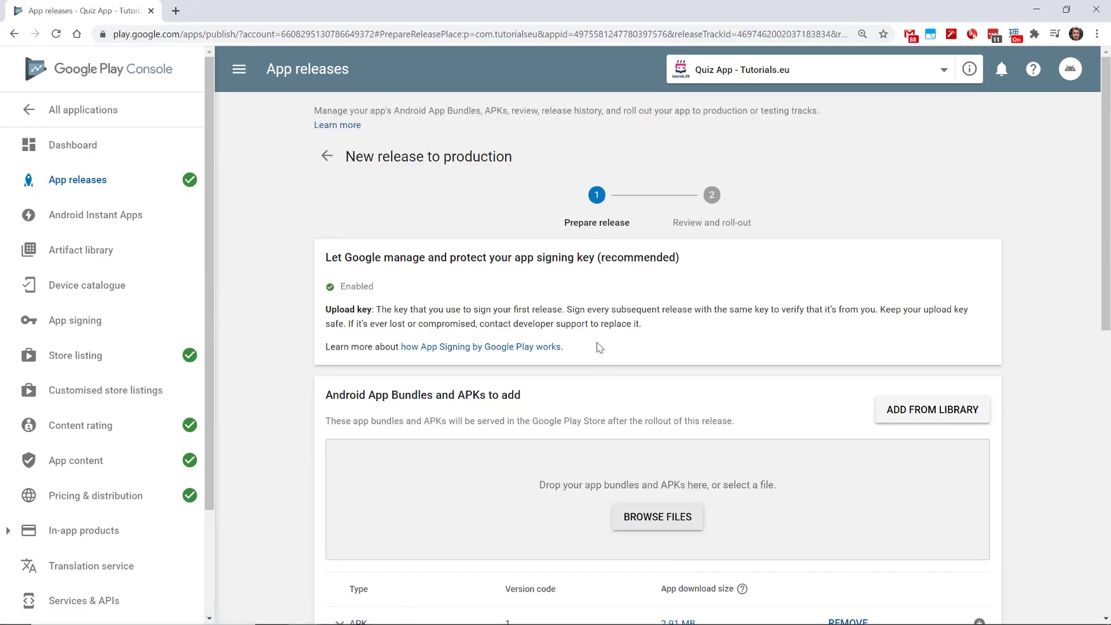
pyautogui.scroll(-10, 612, 323)
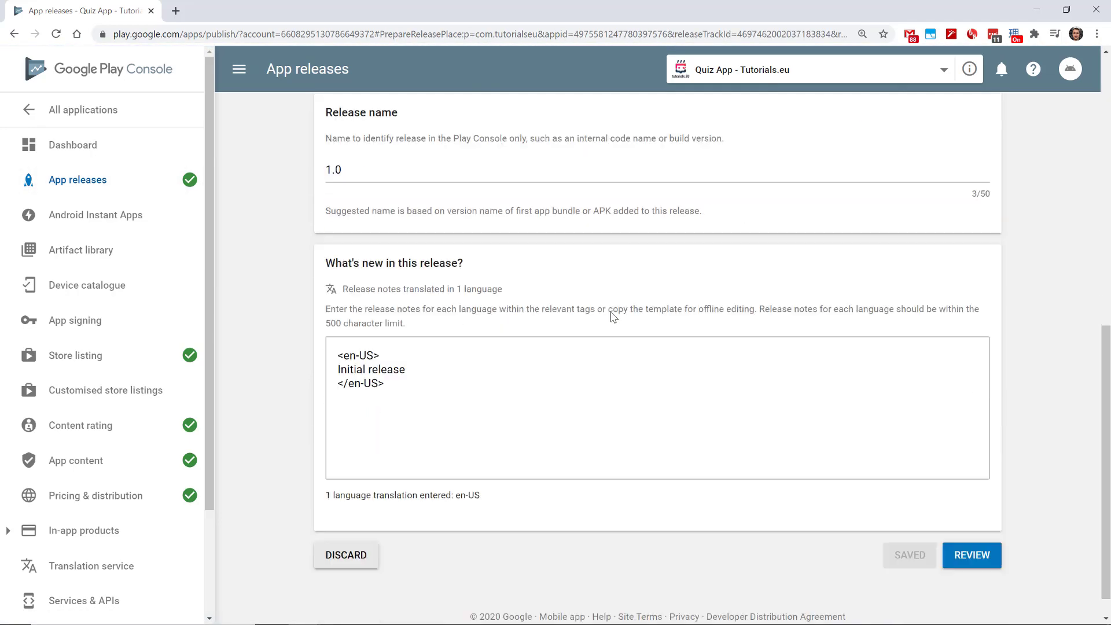
pyautogui.click(981, 537)
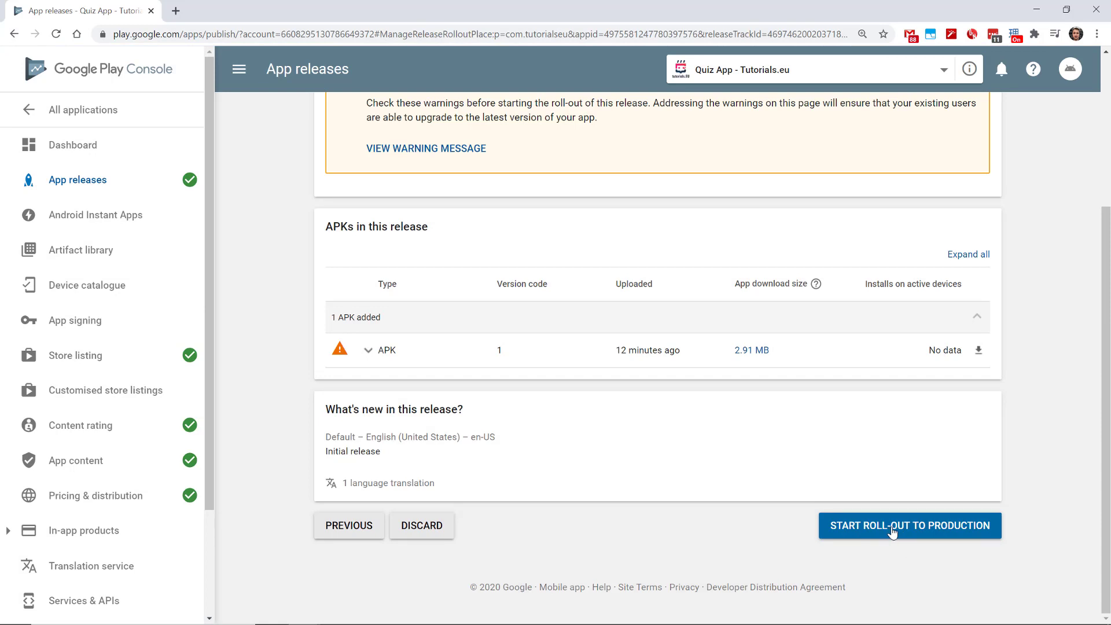
# Start the release's roll-out to production, confirm availability to all Play Store users and check the app's publication status.
pyautogui.click(920, 530)
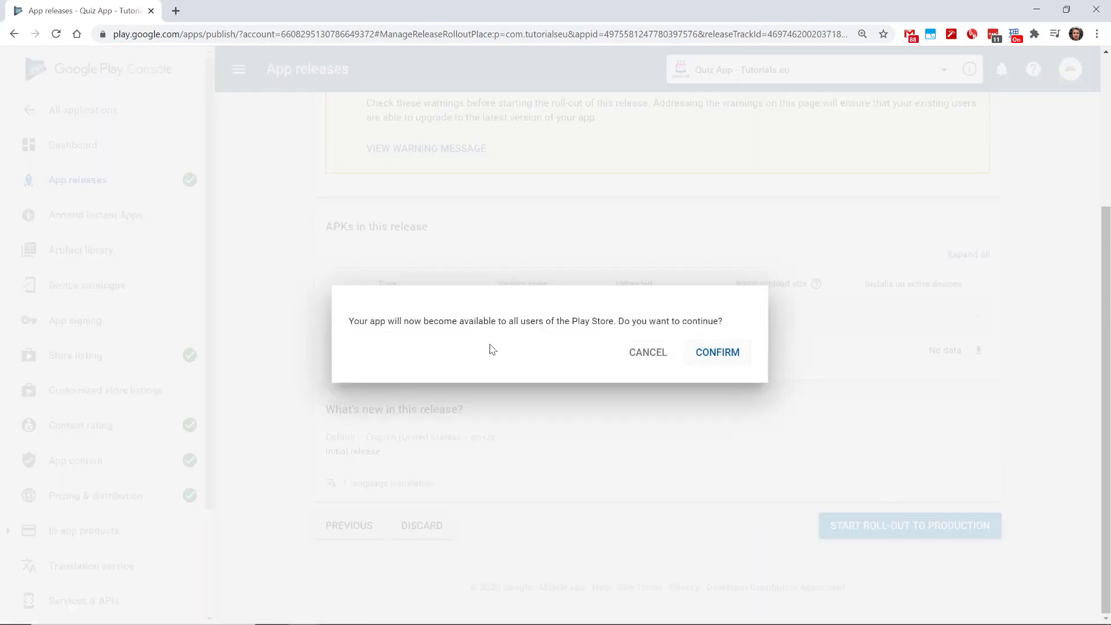
pyautogui.moveTo(364, 321); pyautogui.dragTo(744, 324)
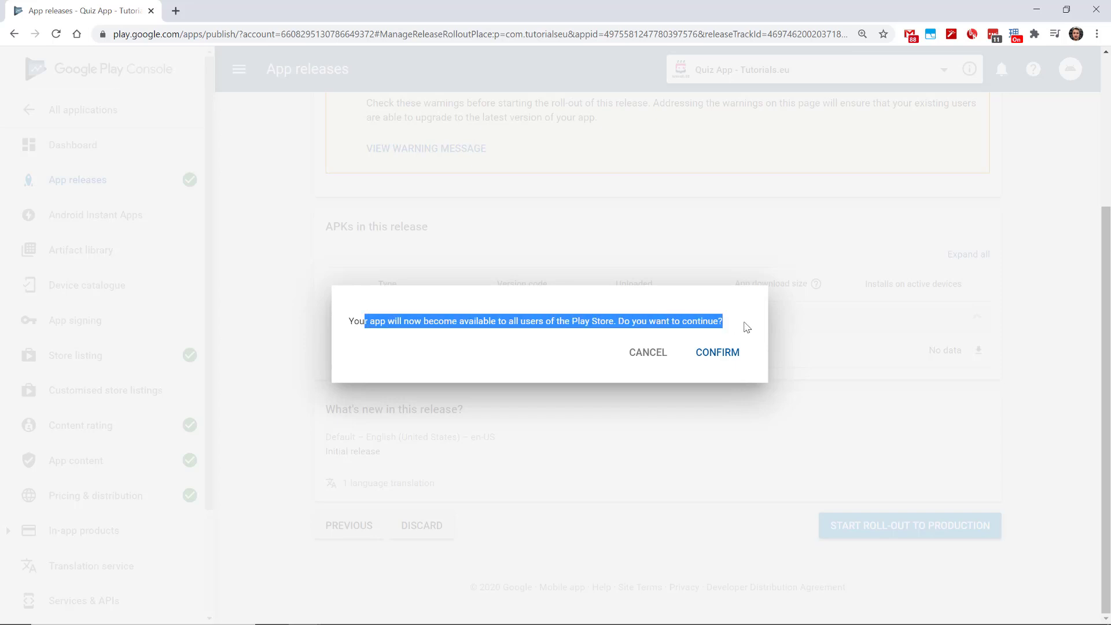
pyautogui.click(717, 353)
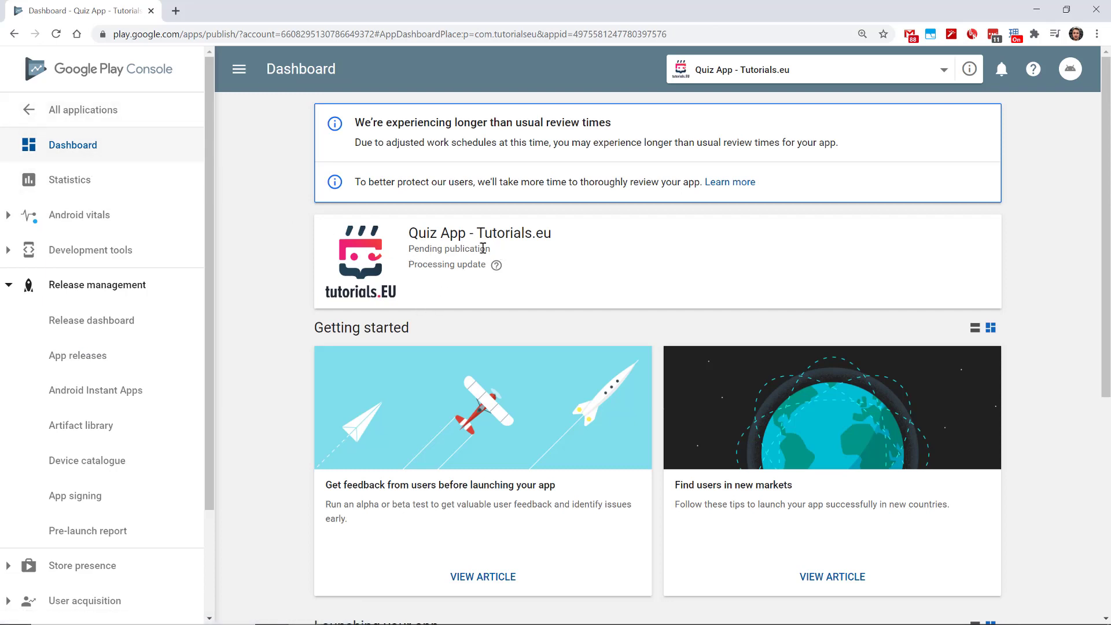
pyautogui.moveTo(483, 248); pyautogui.dragTo(409, 249)
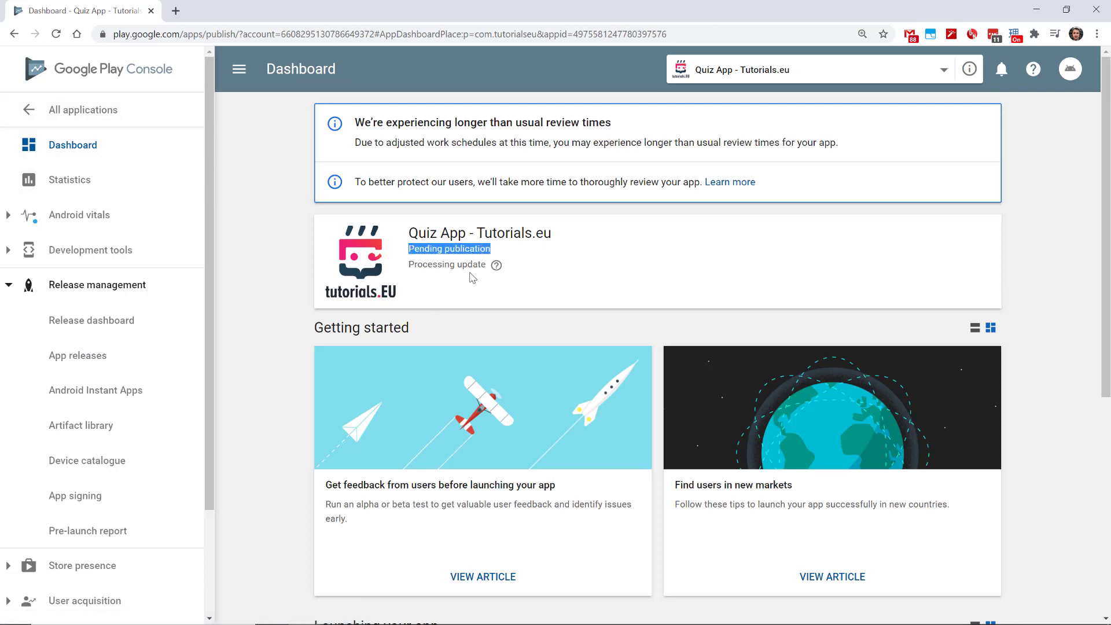